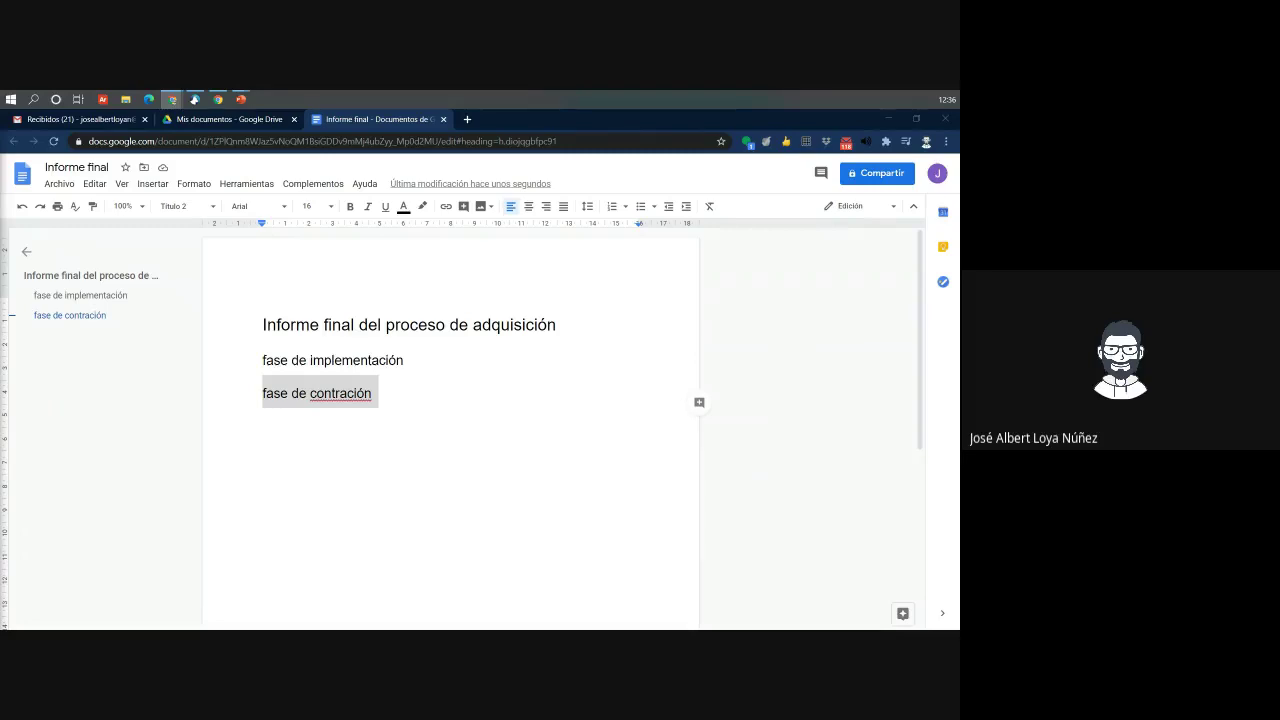
Add an empty line below the title "Informe final del proceso de adquisición"
drag(400, 394, 432, 417)
click(263, 360)
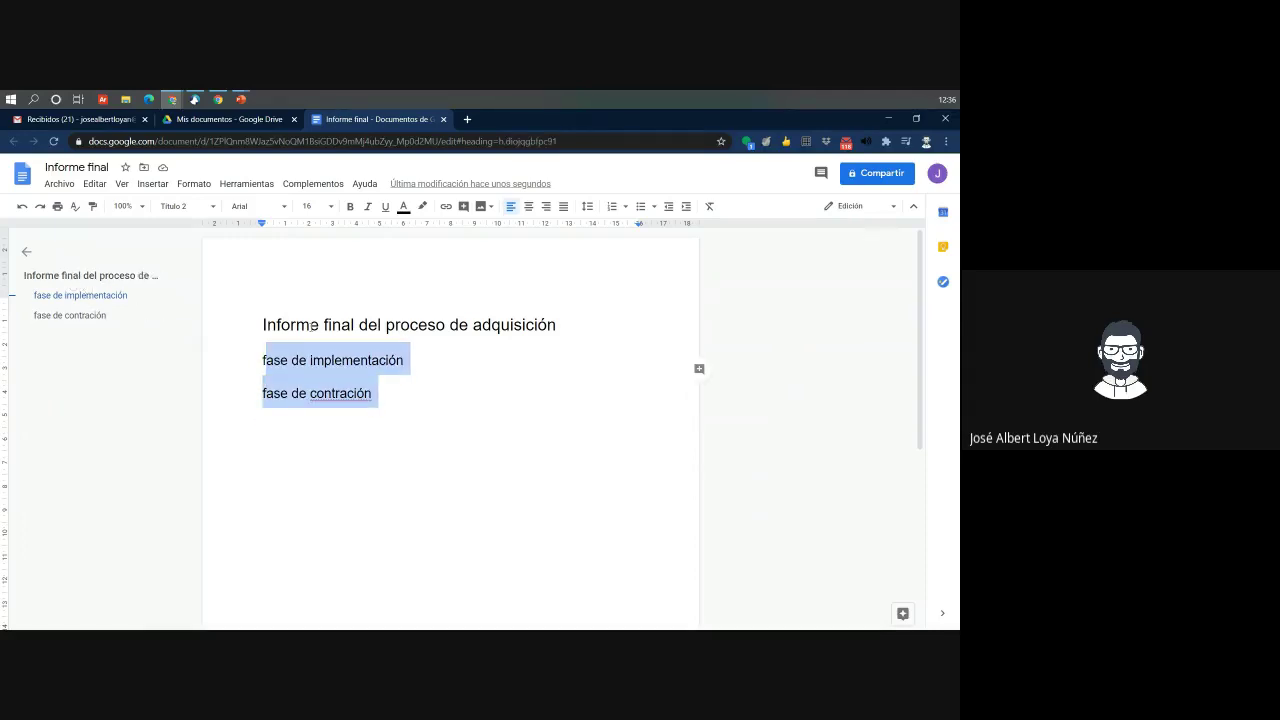
click(80, 275)
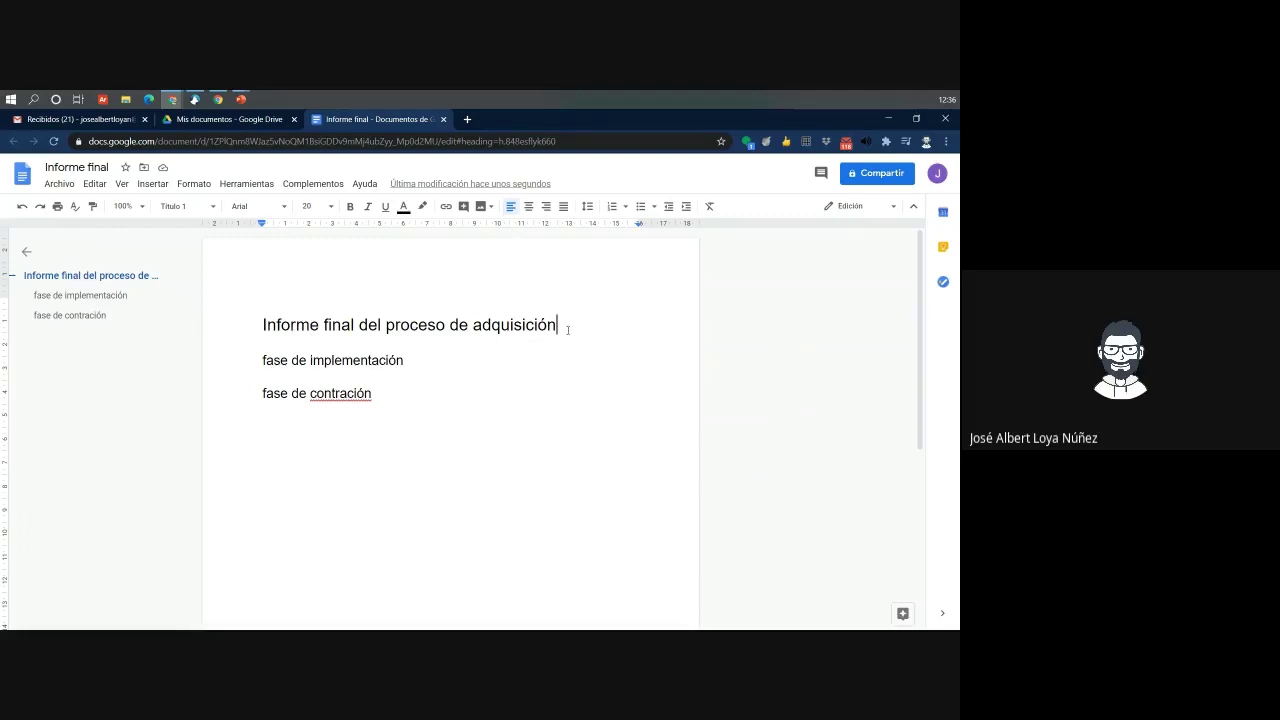
key(Return)
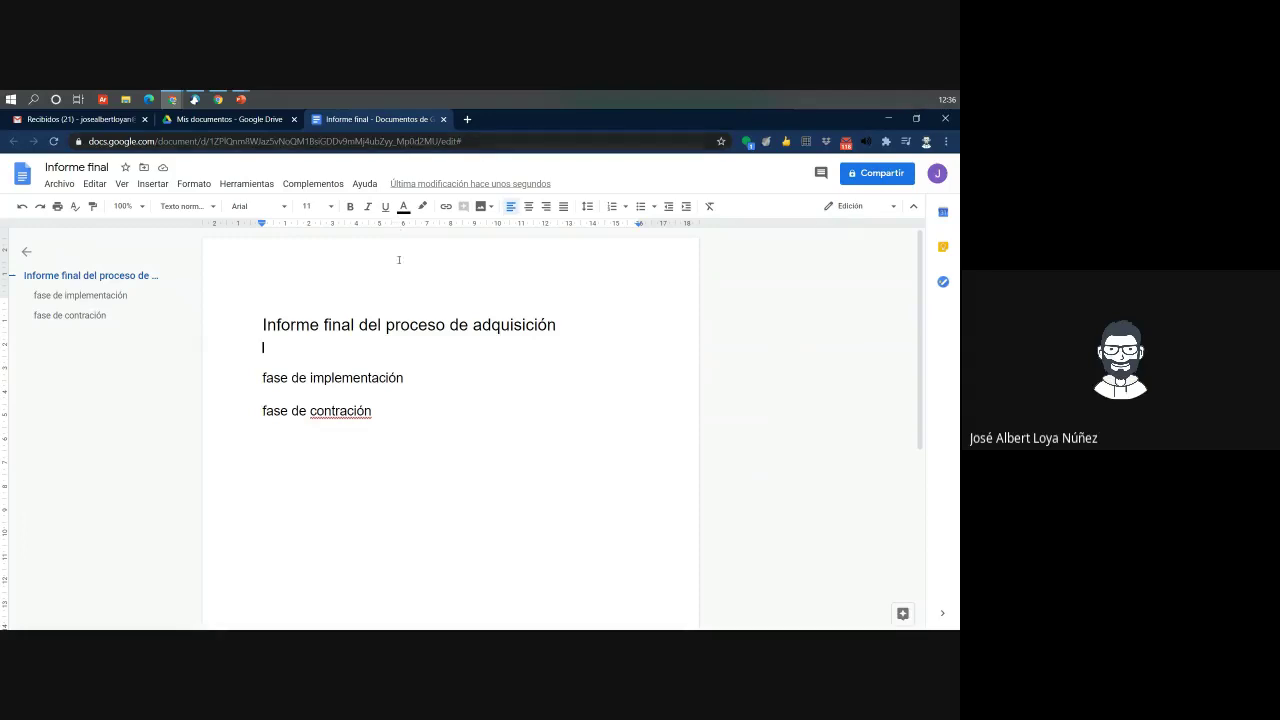
Switch to the Mis documentos folder in Google Drive and upload the Word file Tiempo de estudio-drive from the Descargas folder
click(265, 128)
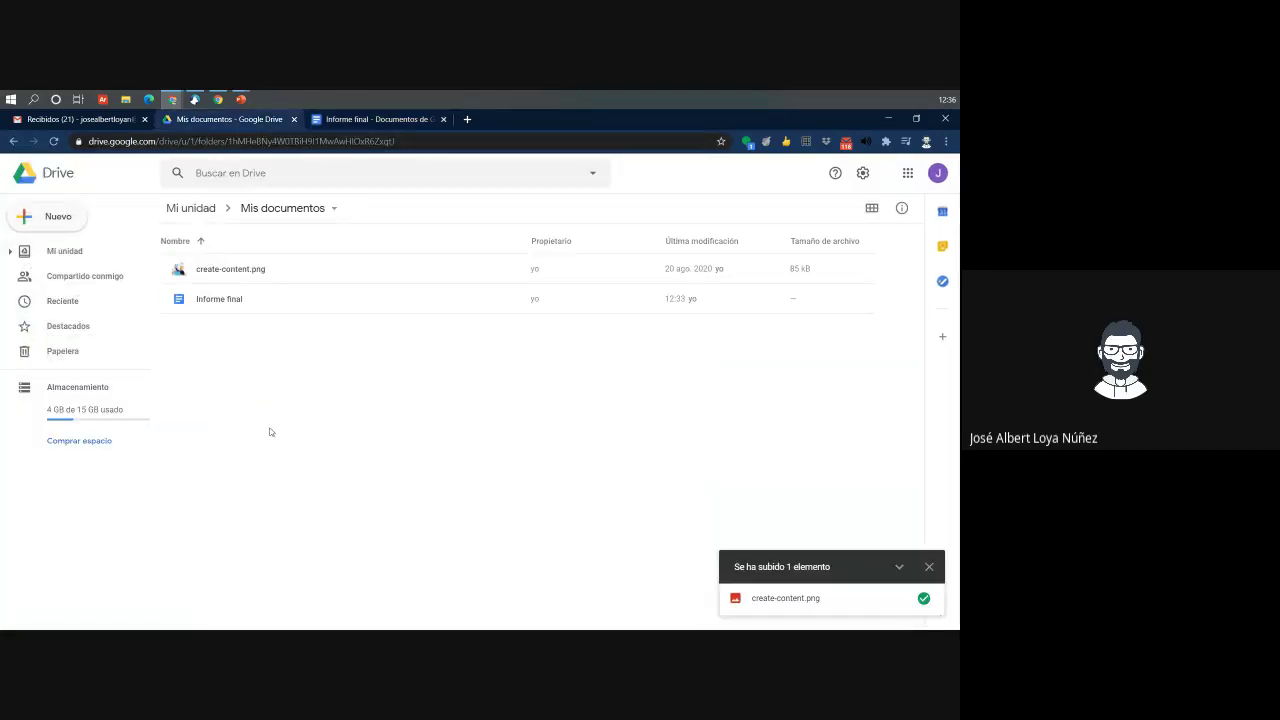
click(929, 566)
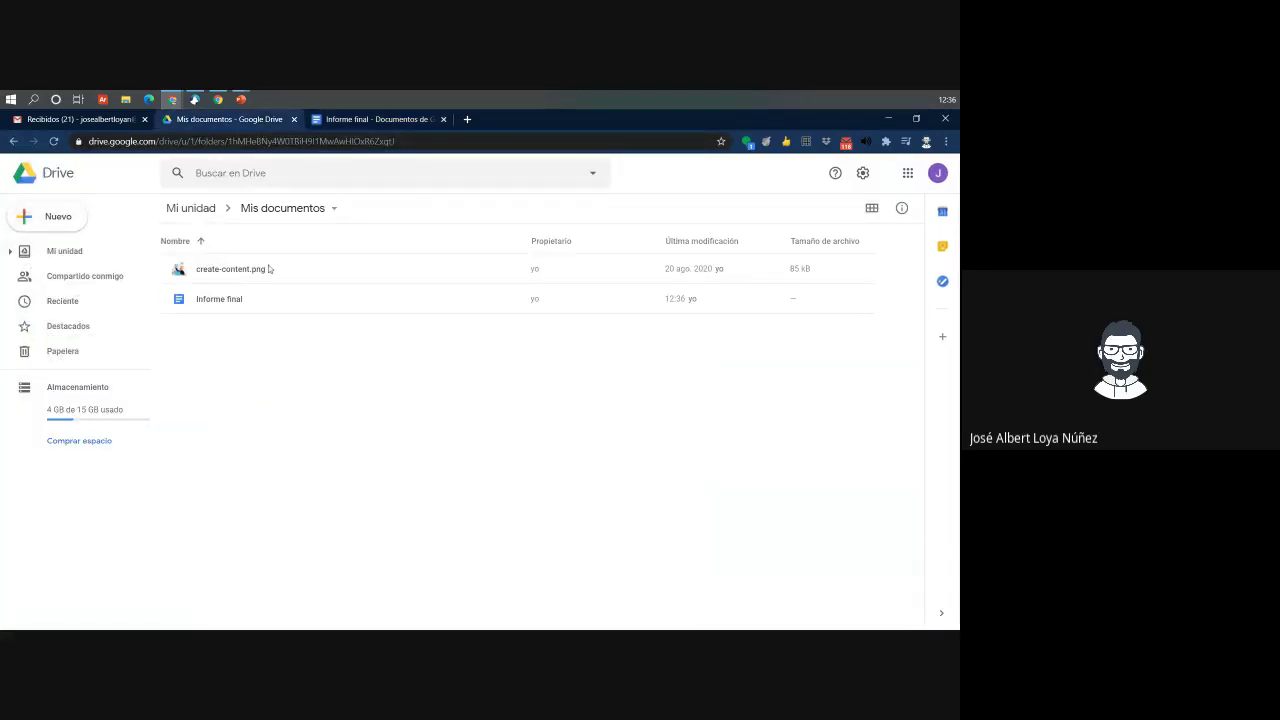
click(59, 230)
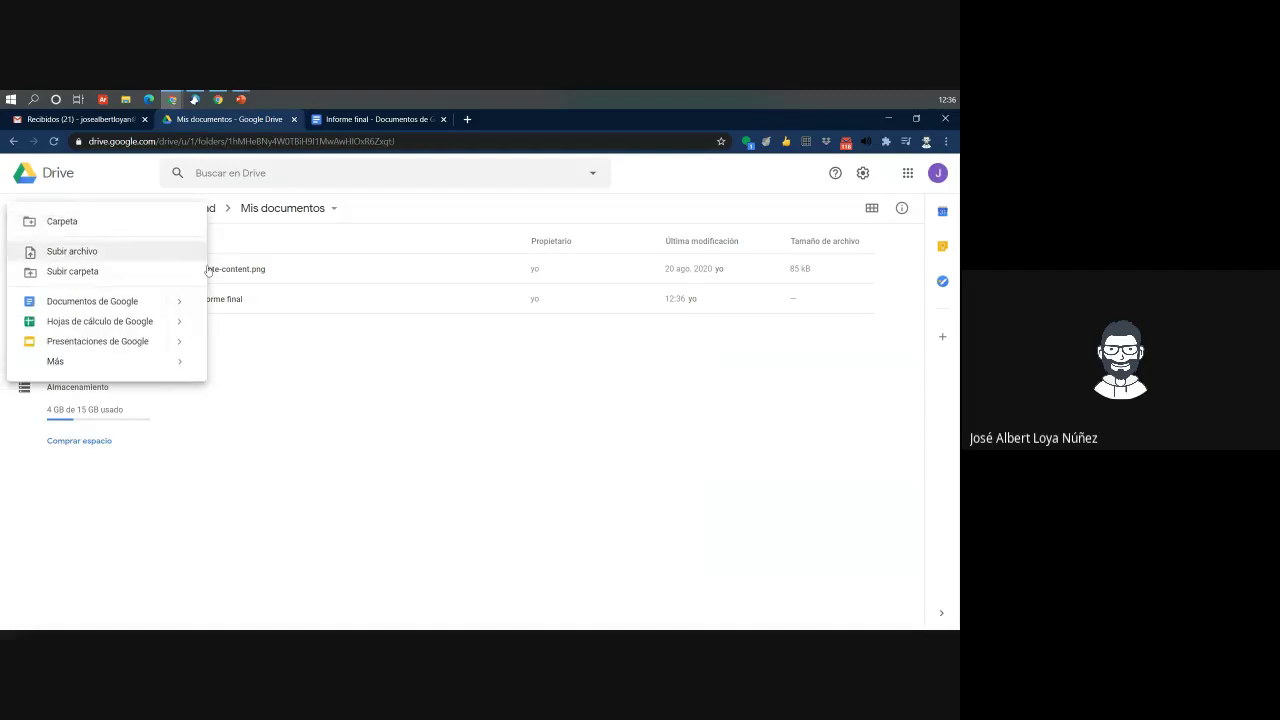
click(63, 251)
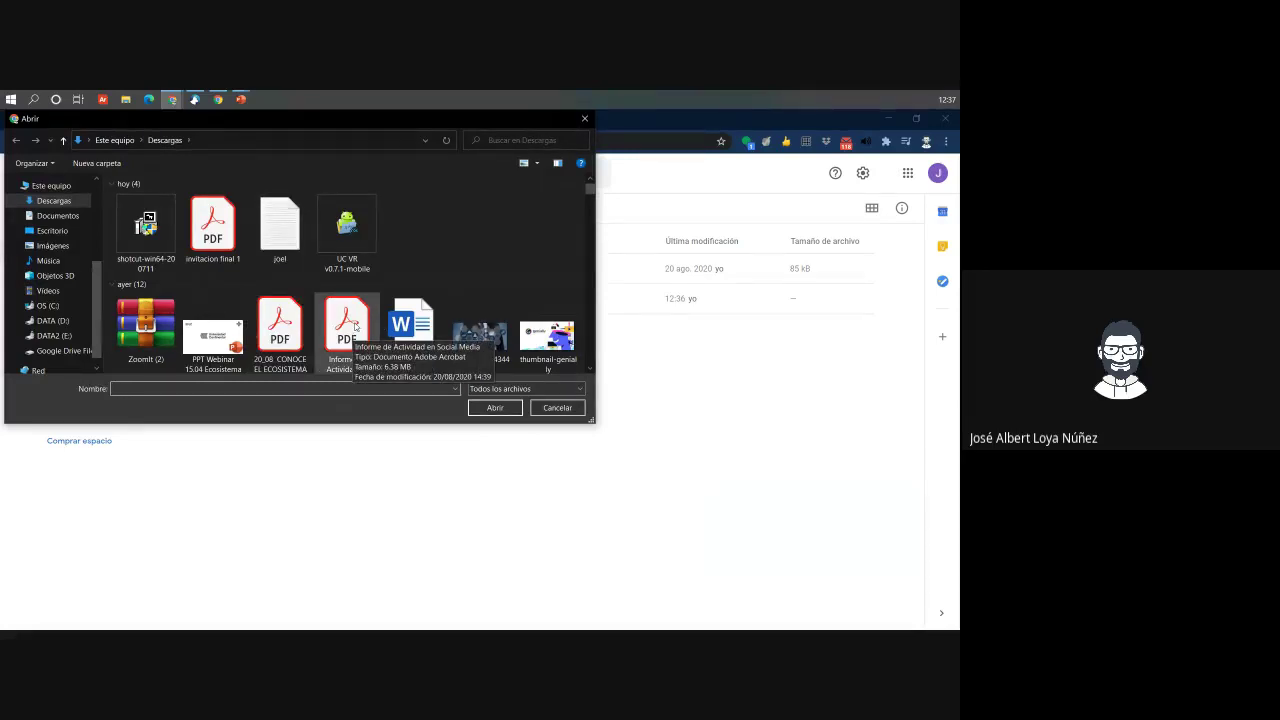
scroll(355, 326, down, 3)
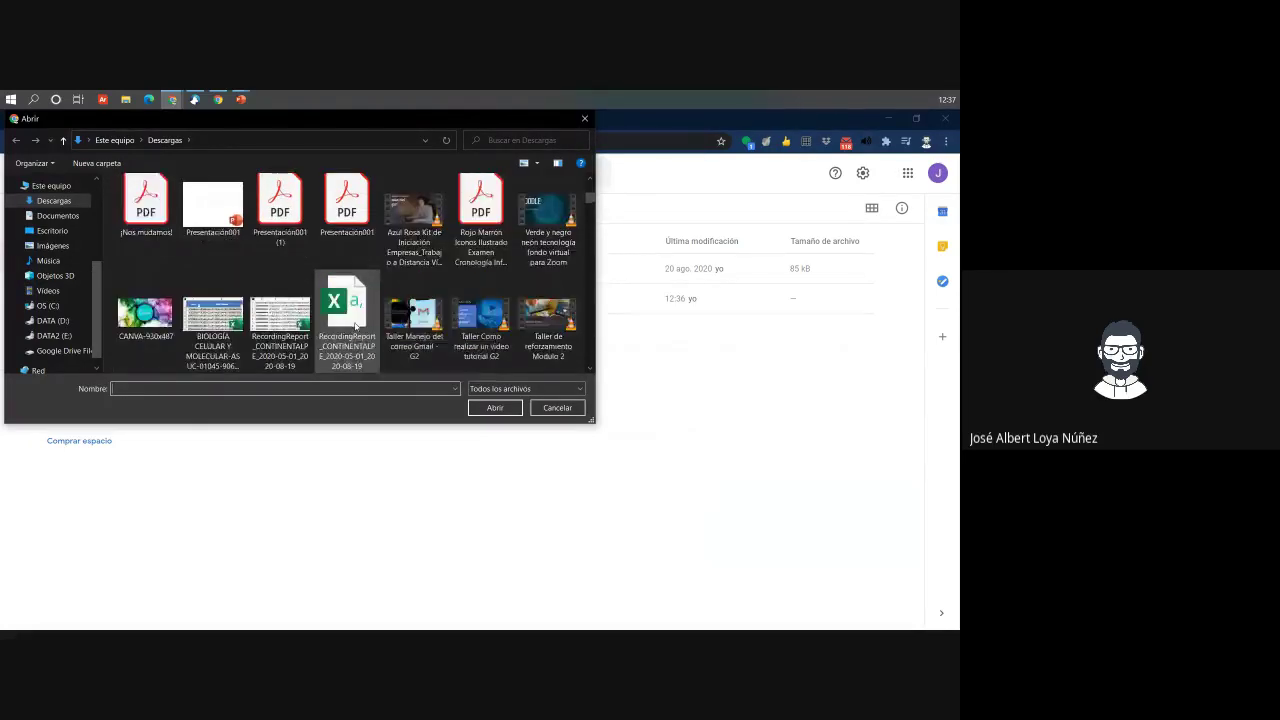
scroll(355, 326, down, 3)
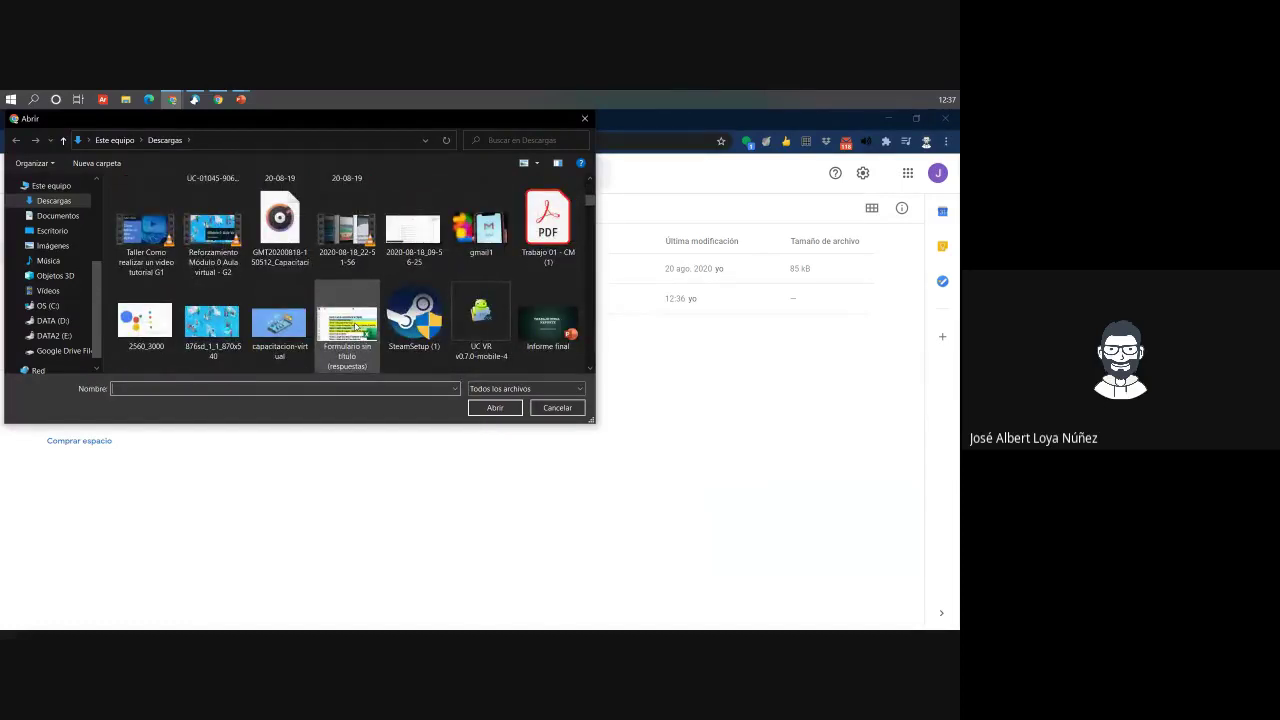
scroll(485, 320, up, 1)
scroll(487, 320, up, 1)
scroll(487, 320, down, 1)
scroll(487, 321, down, 5)
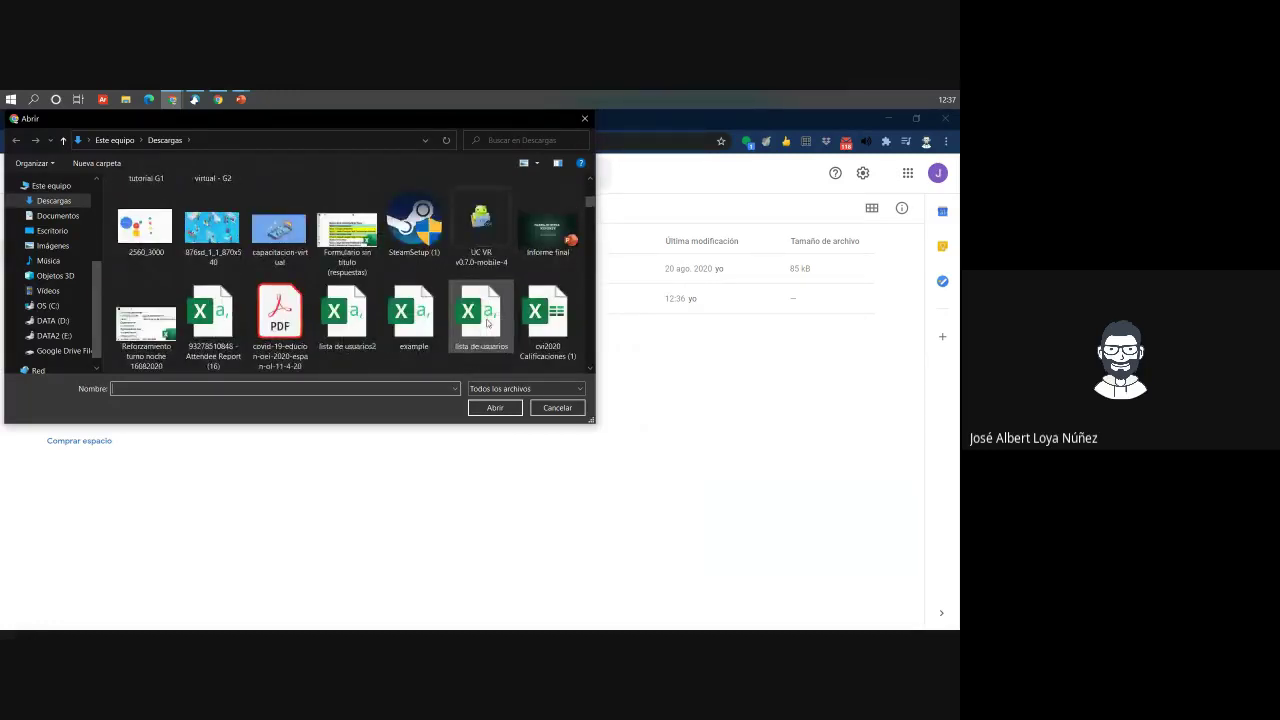
scroll(487, 322, down, 3)
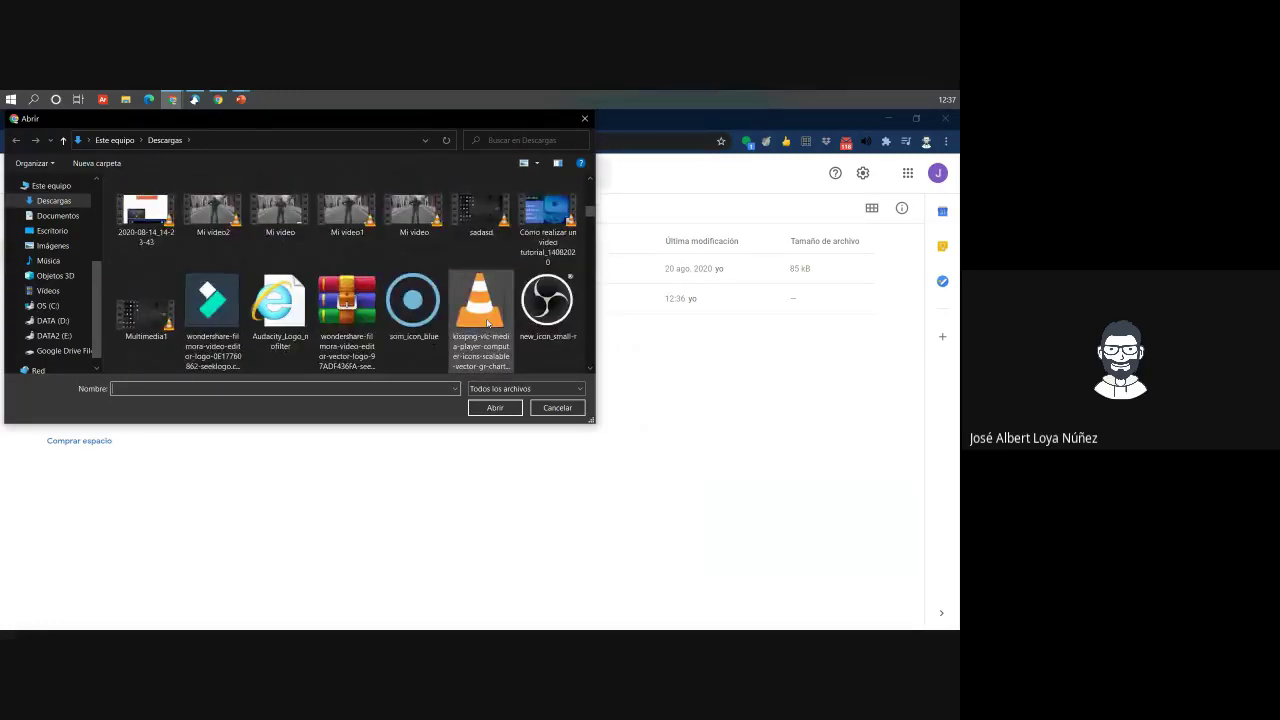
scroll(487, 322, down, 3)
scroll(487, 322, down, 2)
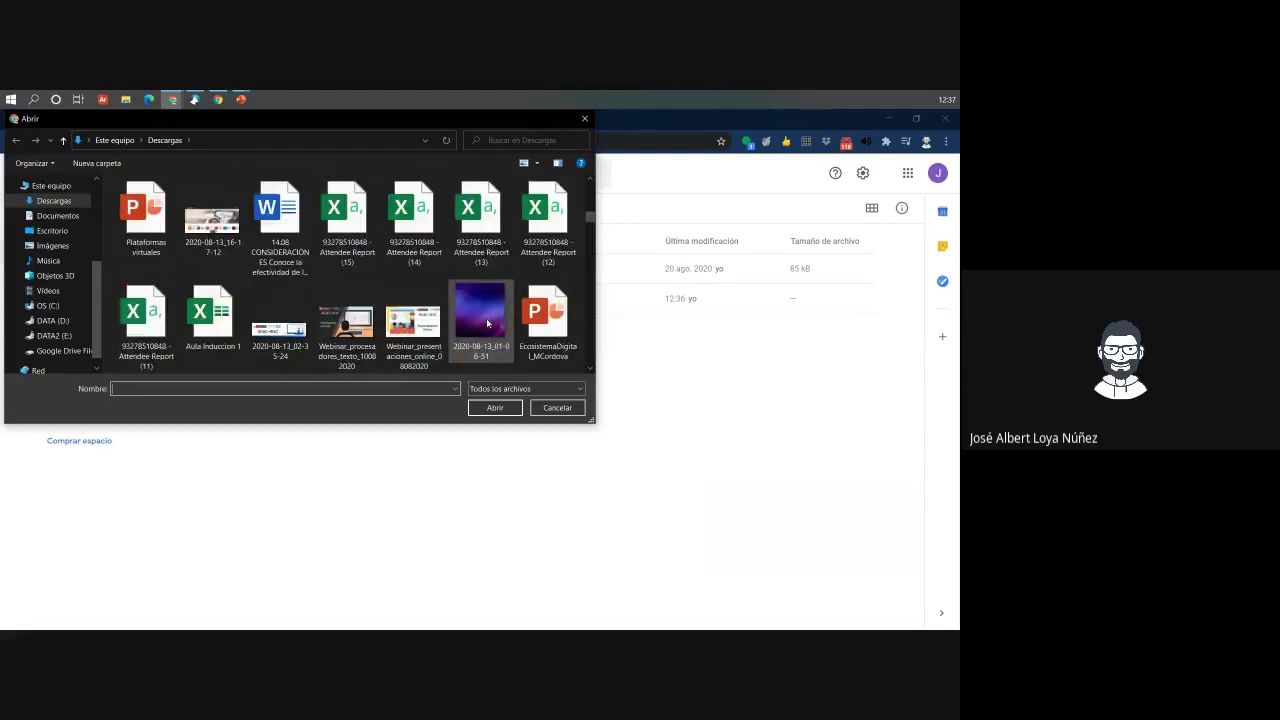
click(300, 262)
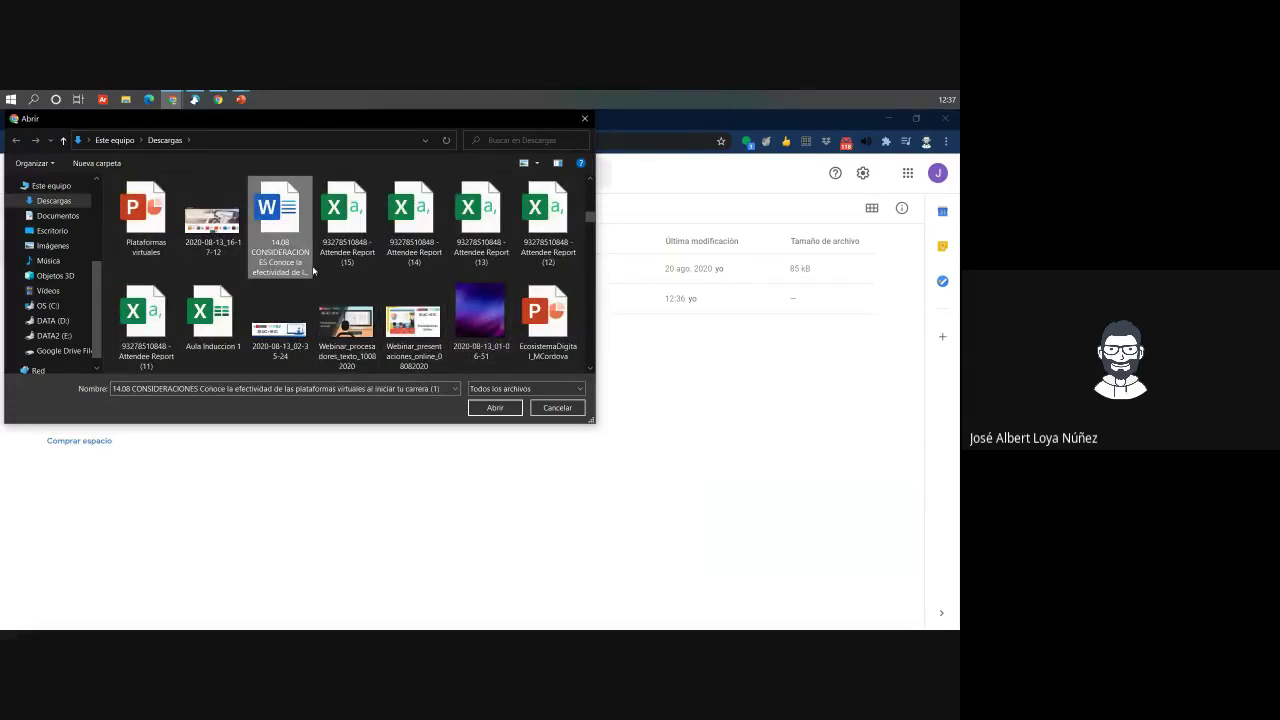
scroll(313, 270, down, 5)
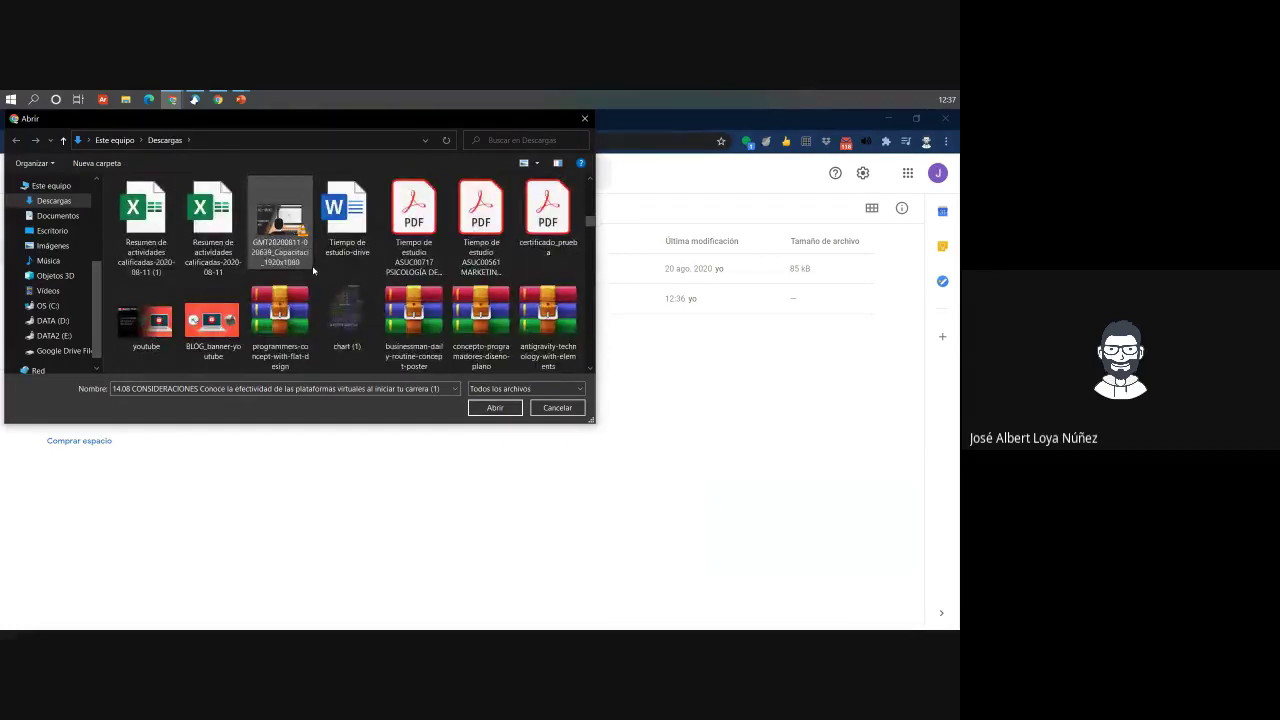
click(365, 234)
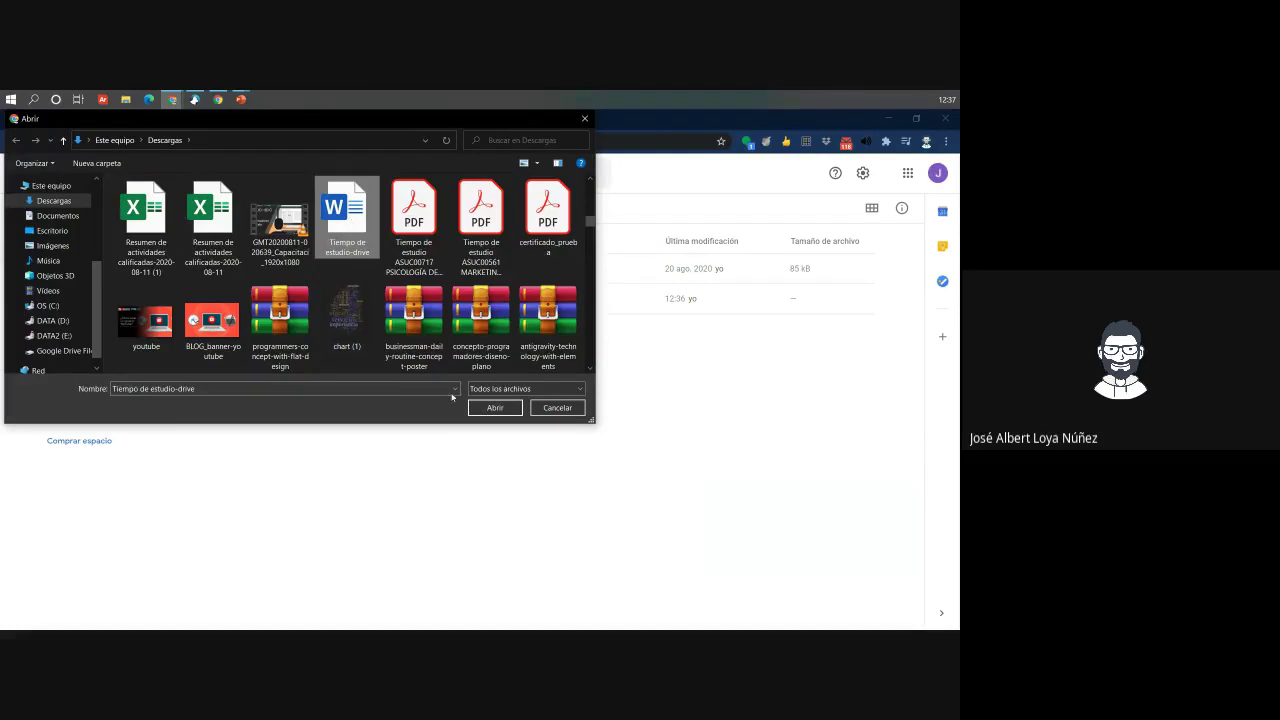
click(494, 409)
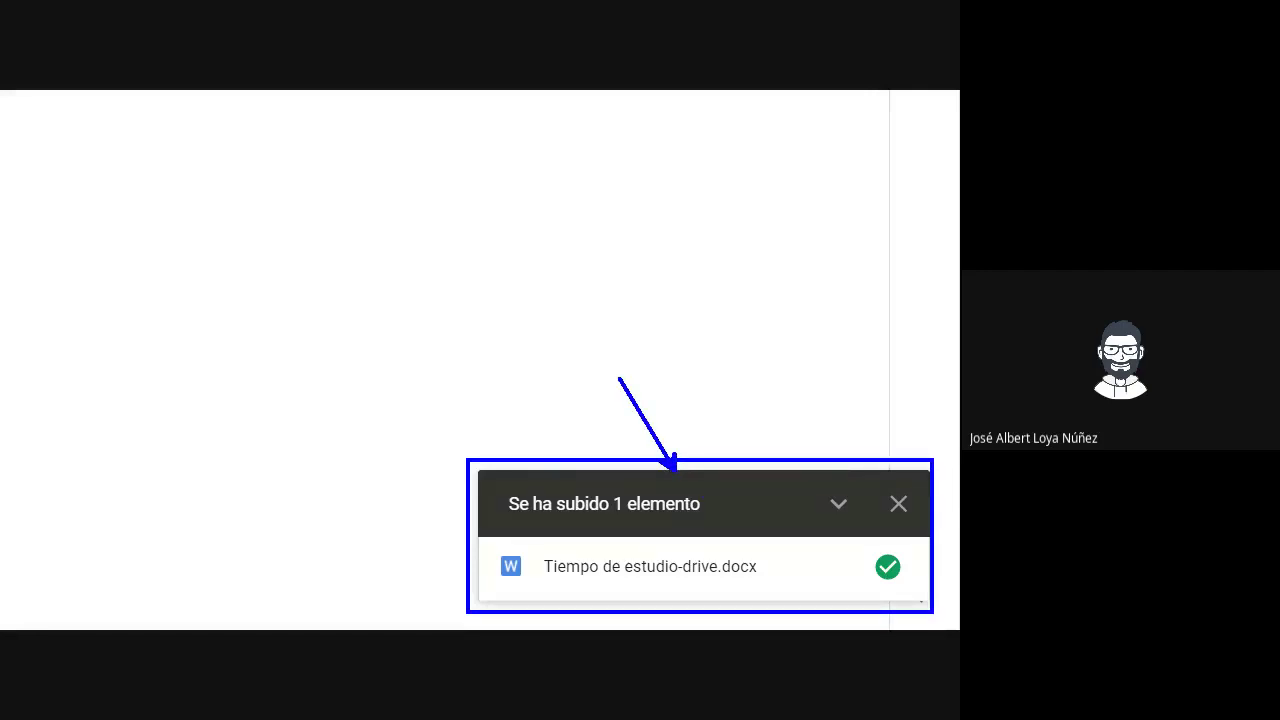
drag(860, 548, 916, 591)
drag(712, 566, 890, 566)
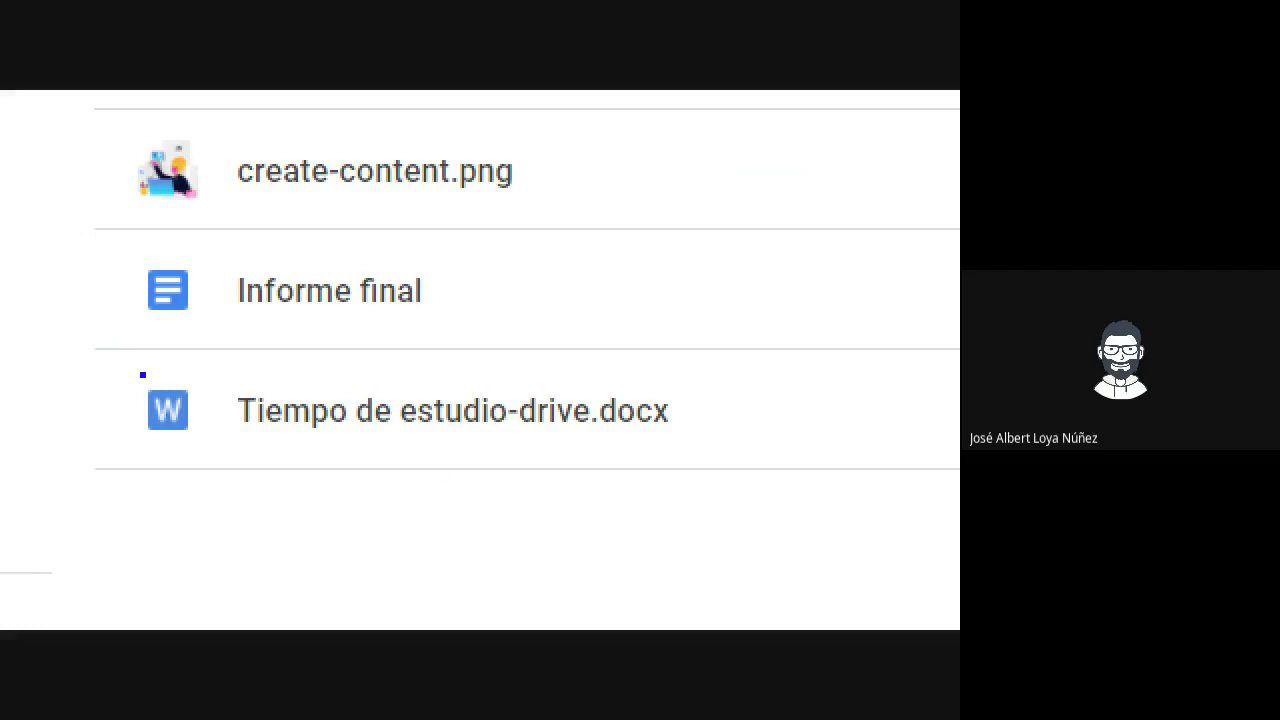
mouse_move(106, 186)
mouse_down()
mouse_move(177, 443)
mouse_move(220, 537)
mouse_up()
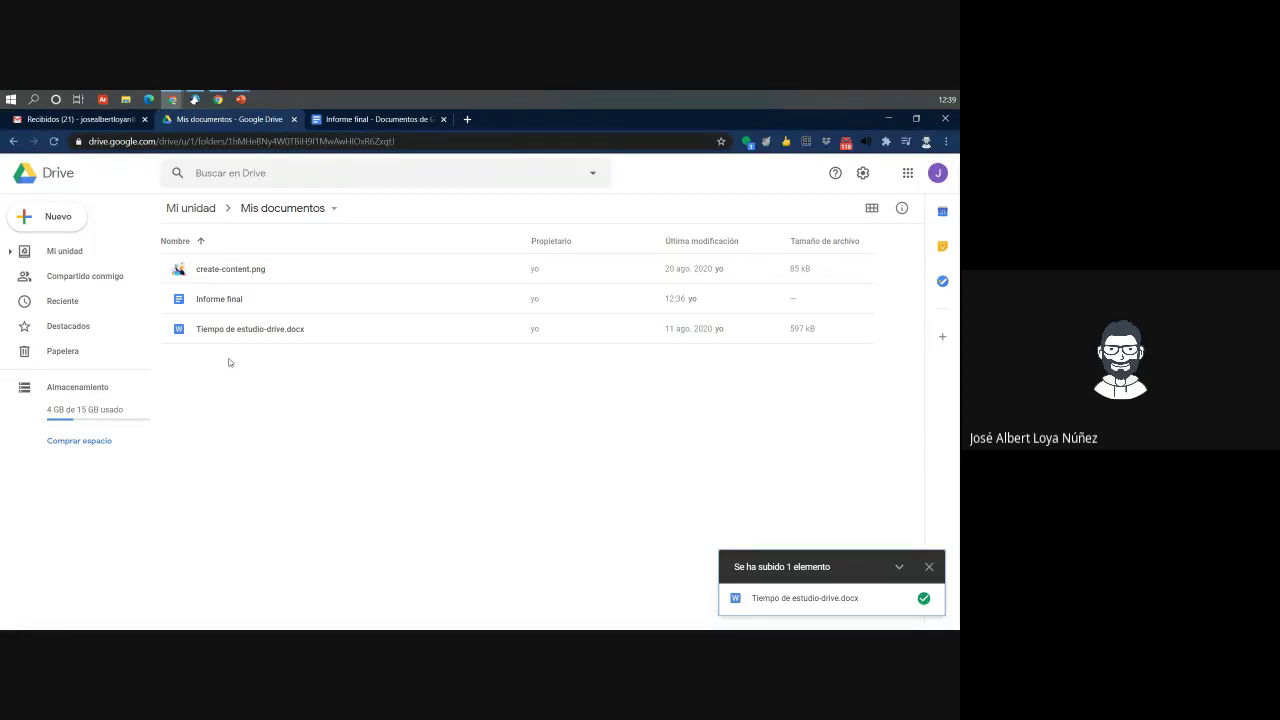
Preview Tiempo de estudio-drive.docx from the Mis documentos folder and look through its pages
double_click(228, 333)
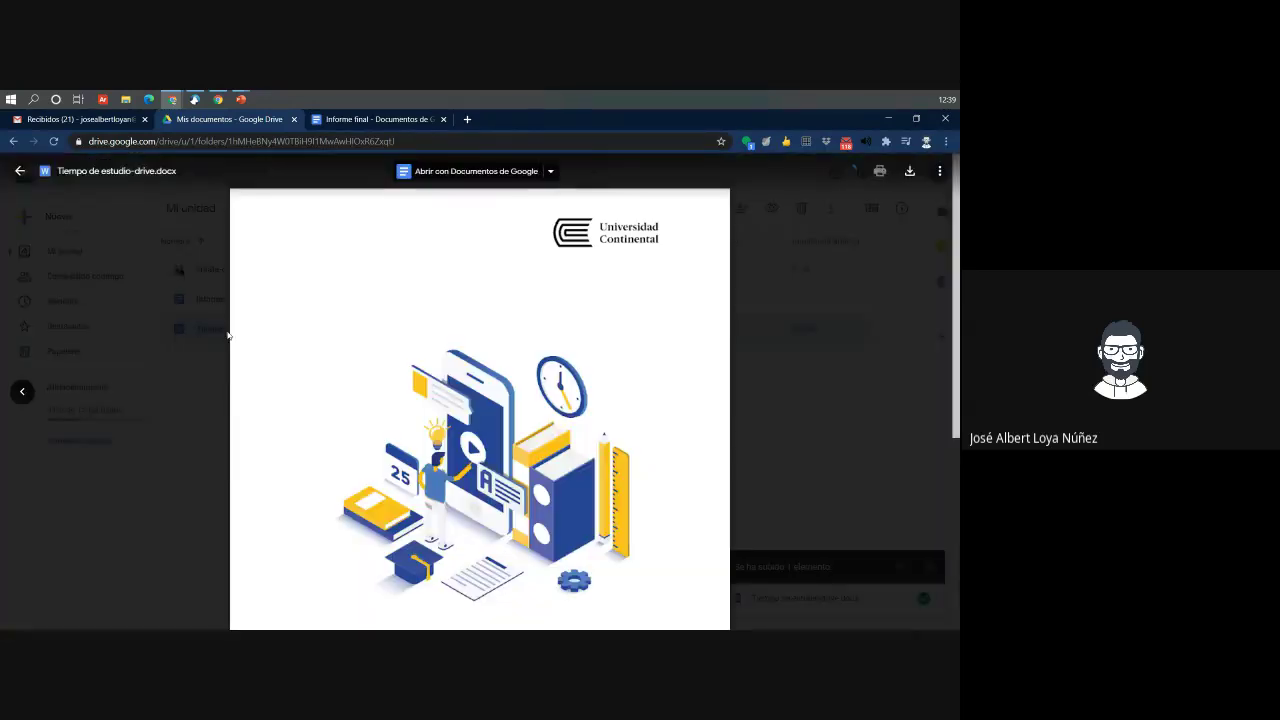
scroll(475, 333, down, 5)
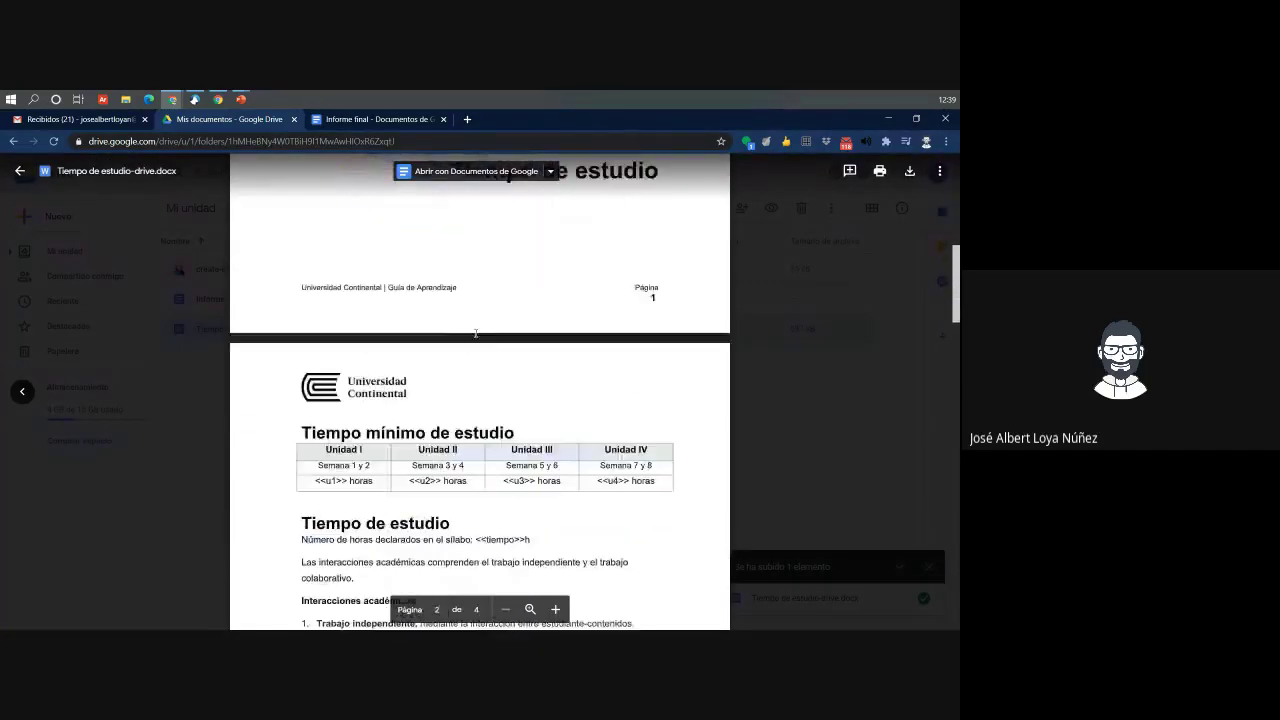
scroll(475, 333, down, 10)
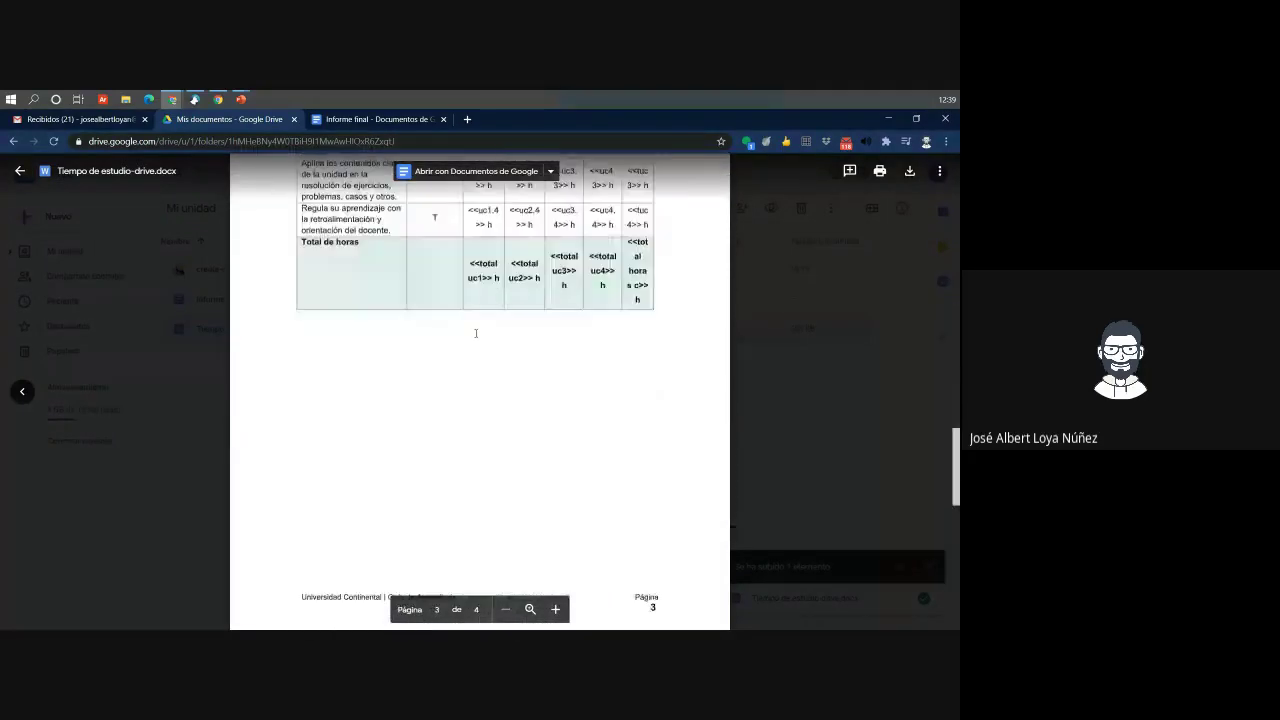
scroll(475, 333, down, 10)
scroll(475, 333, up, 15)
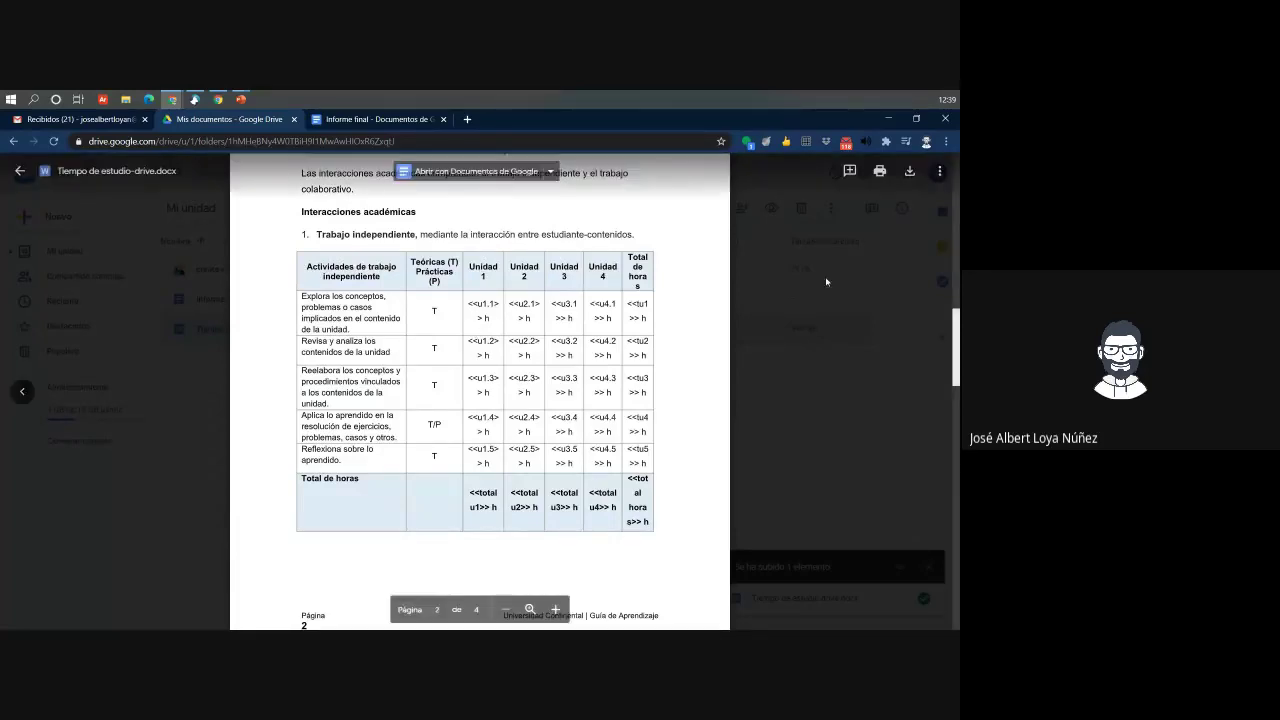
scroll(440, 195, up, 7)
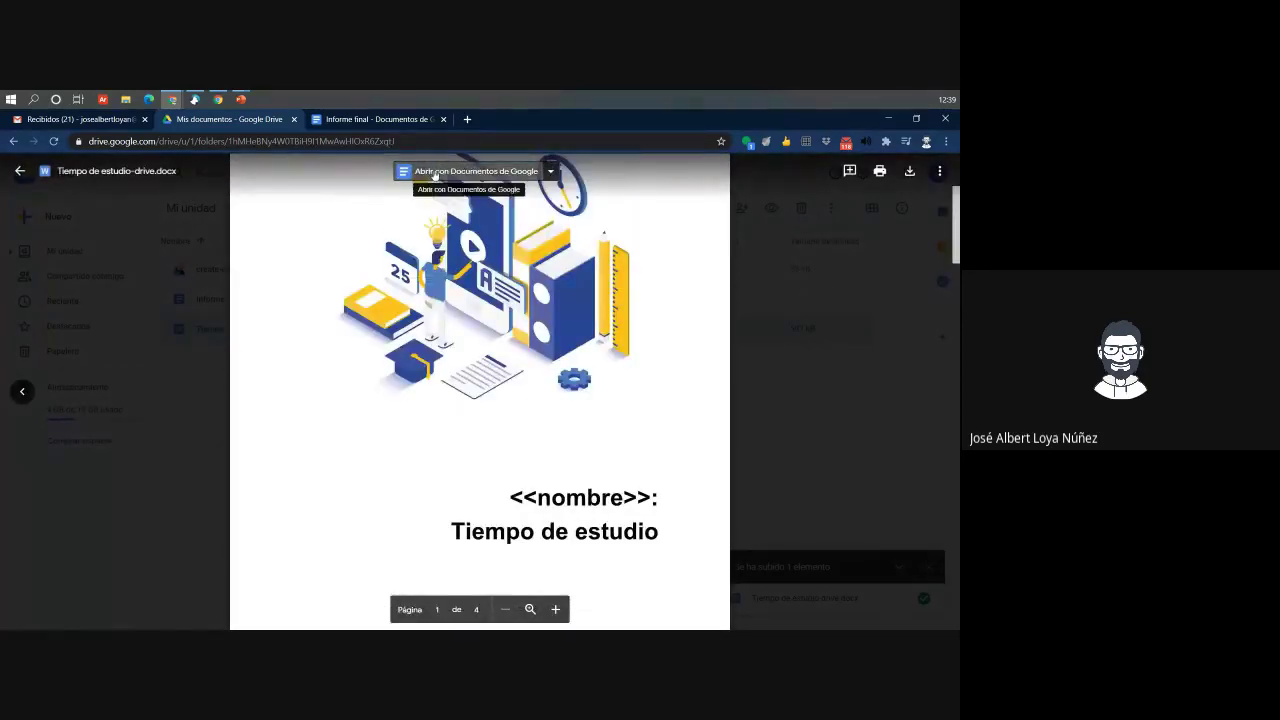
Open the previewed file with Documentos de Google and complete the guided tour about editing Office files
click(550, 171)
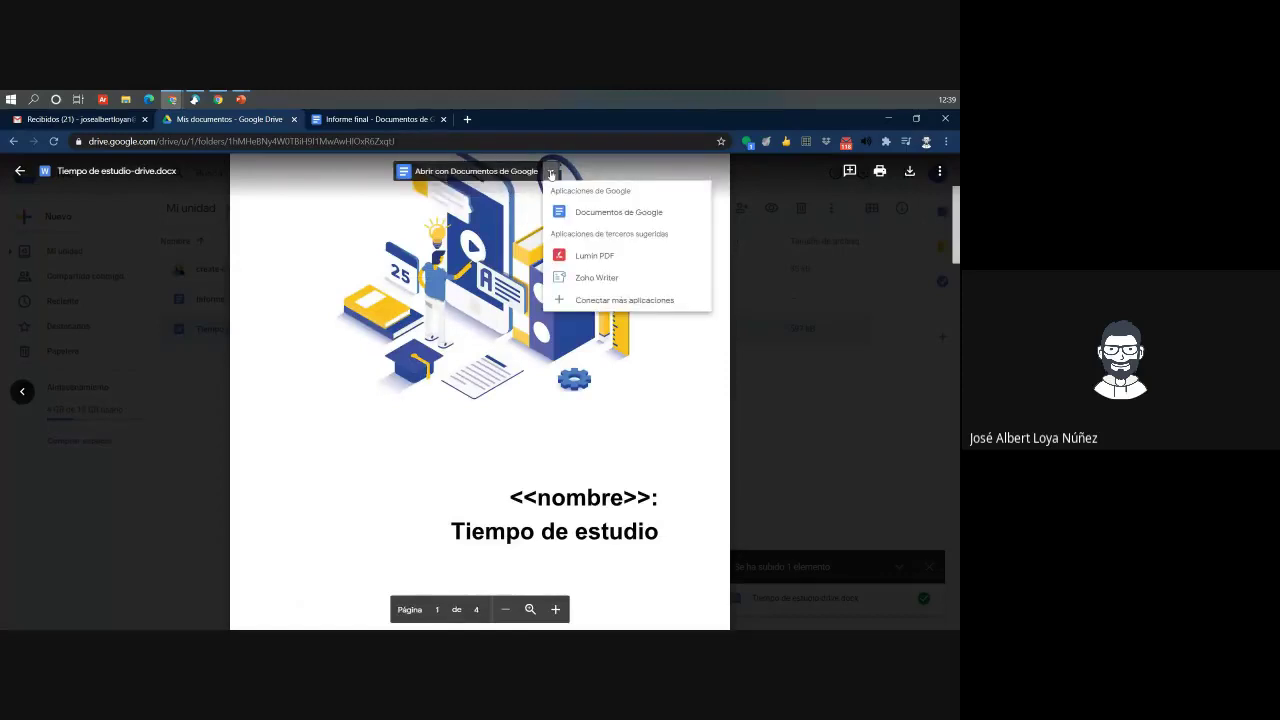
click(489, 174)
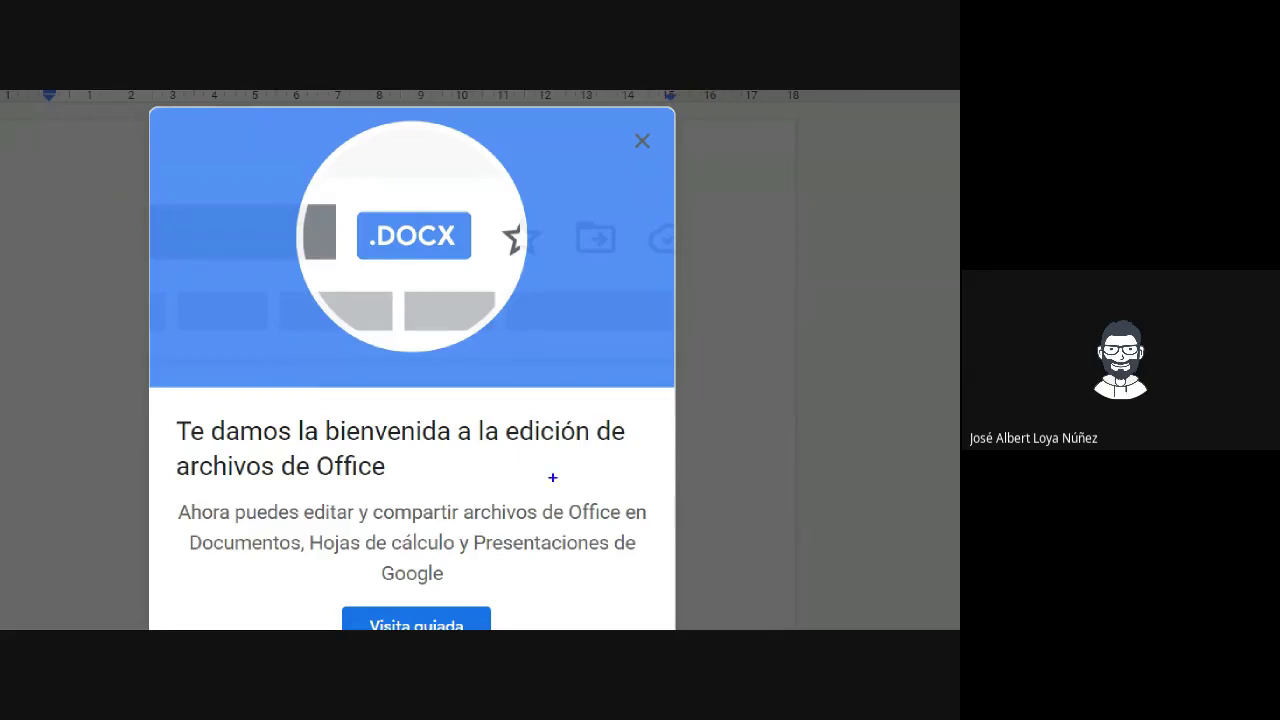
click(450, 620)
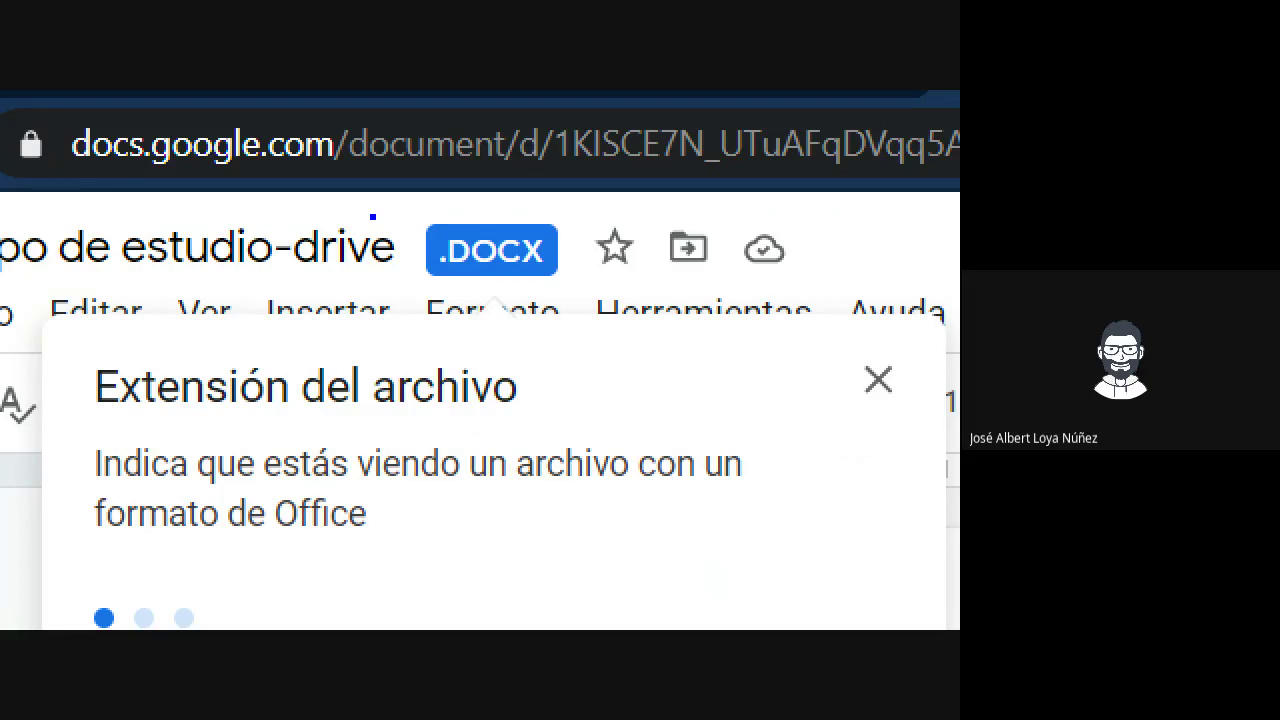
click(612, 561)
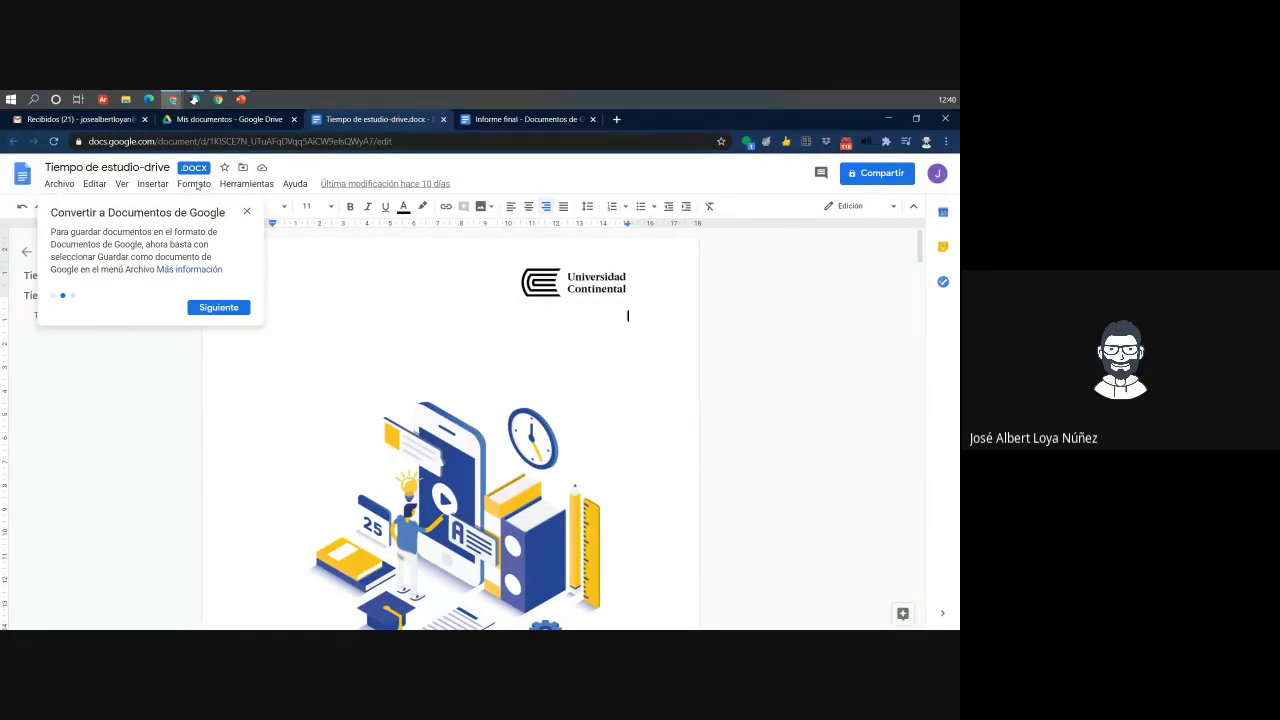
click(217, 309)
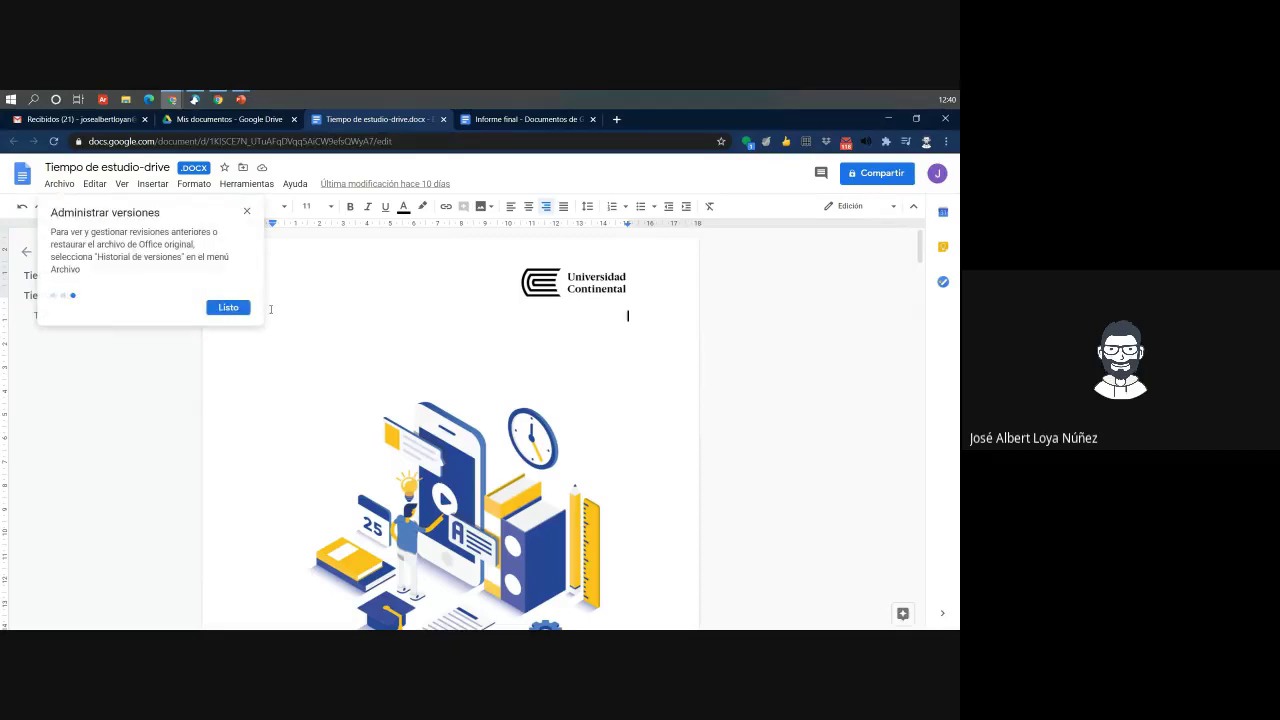
click(220, 307)
Delete the paragraph starting "Las interacciones académicas comprenden" and the "Interacciones académicas" subheading in the Tiempo de estudio section
scroll(560, 414, down, 8)
scroll(560, 414, down, 10)
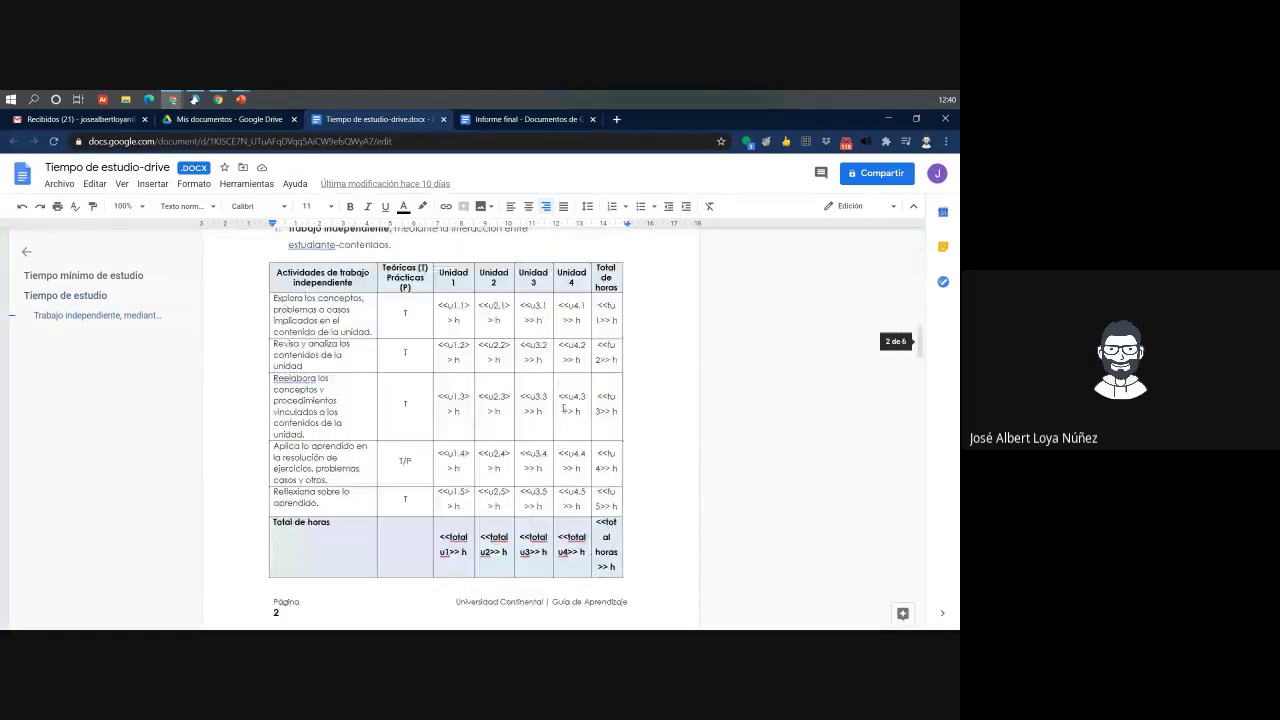
scroll(562, 410, up, 3)
scroll(564, 406, down, 3)
scroll(566, 407, down, 2)
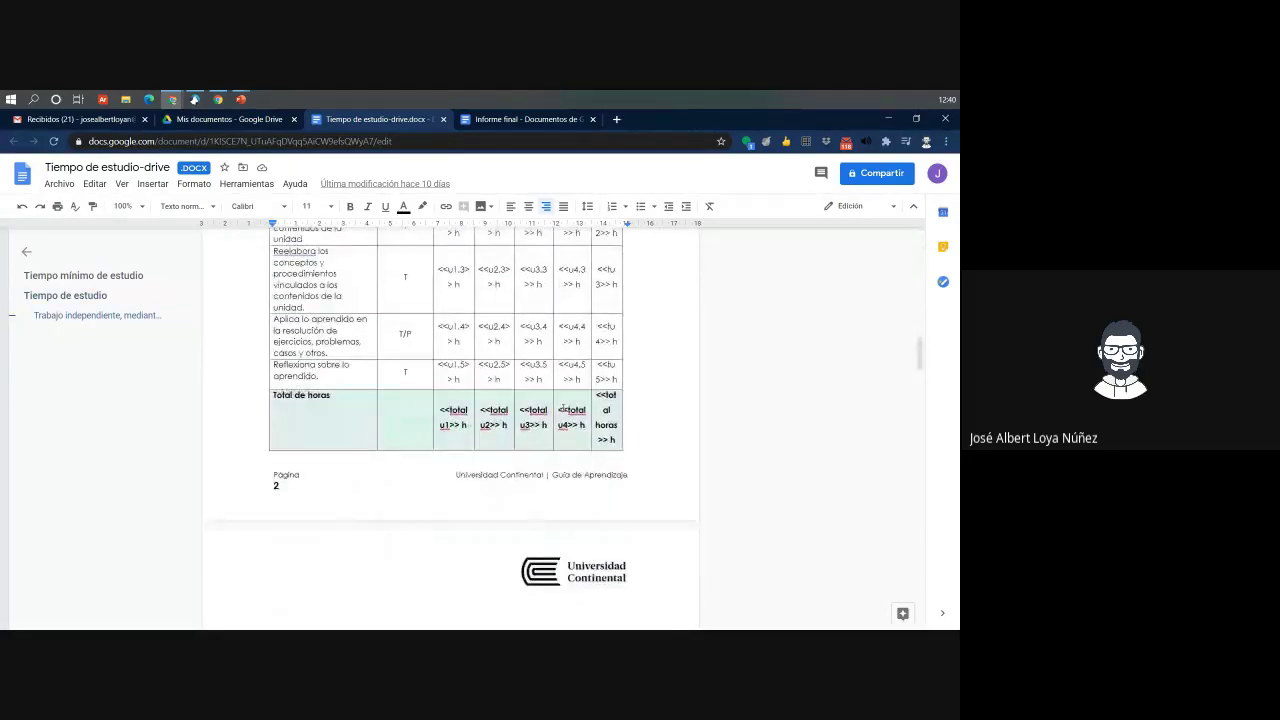
scroll(540, 404, up, 2)
scroll(533, 403, up, 5)
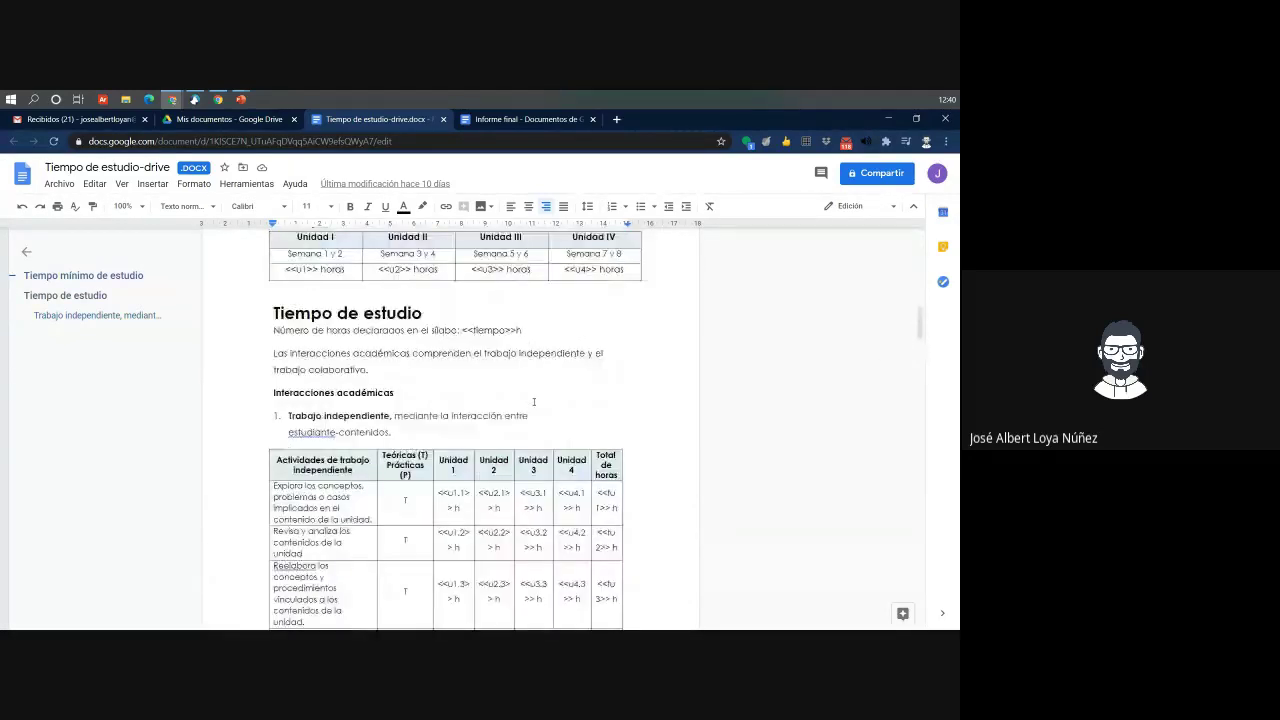
scroll(360, 246, down, 3)
scroll(380, 305, up, 2)
scroll(430, 345, down, 2)
drag(447, 347, 242, 342)
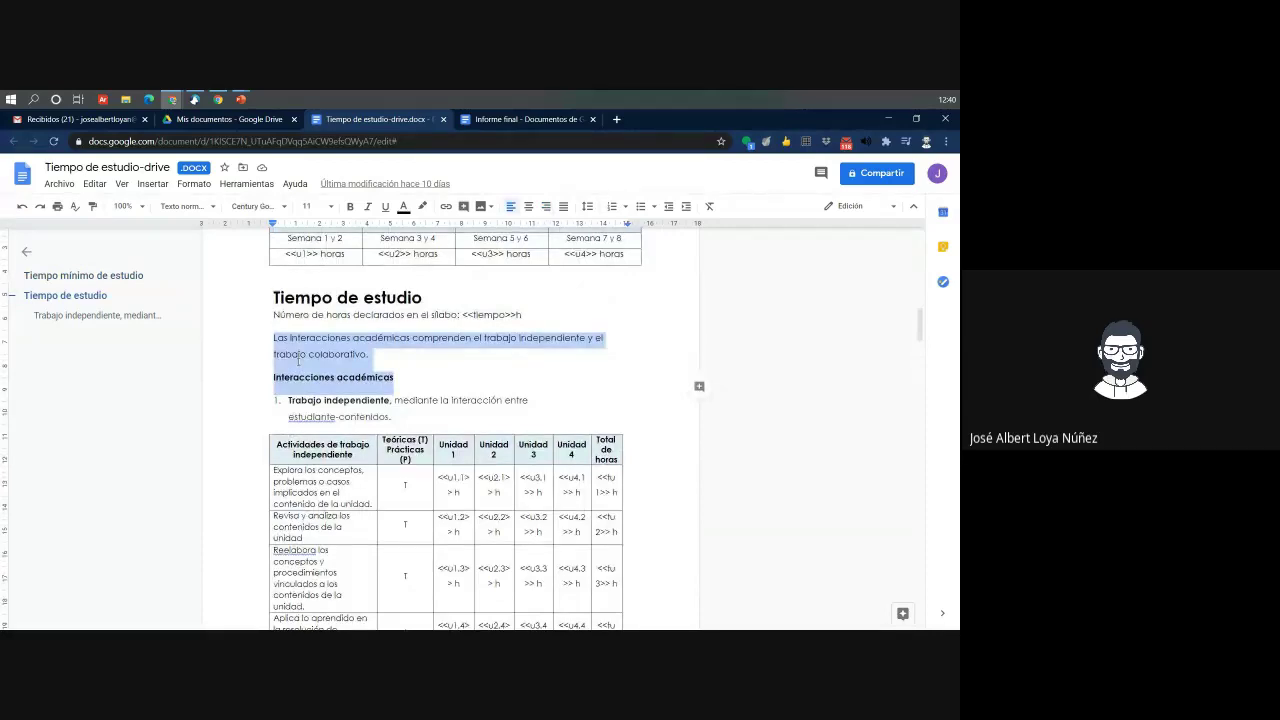
key(BackSpace)
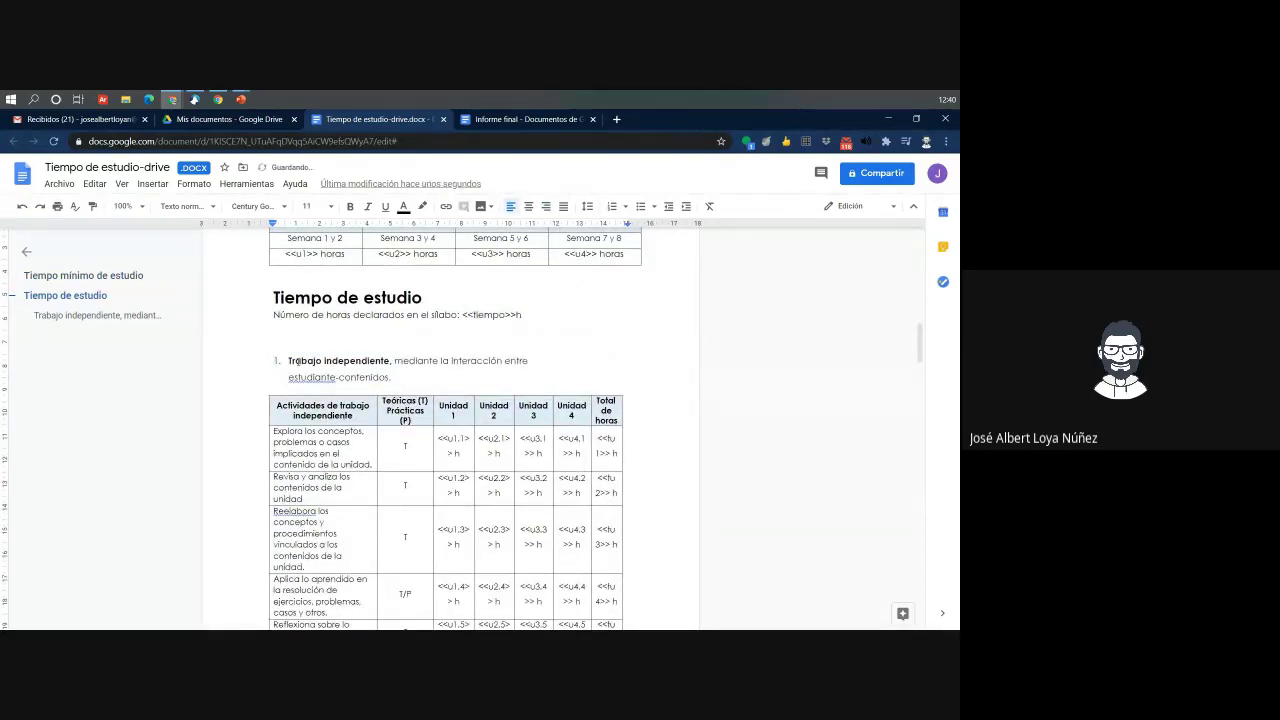
Place the text cursor on the line above the Tiempo de estudio heading and close the Informe final document
key(Up)
key(Up)
key(Up)
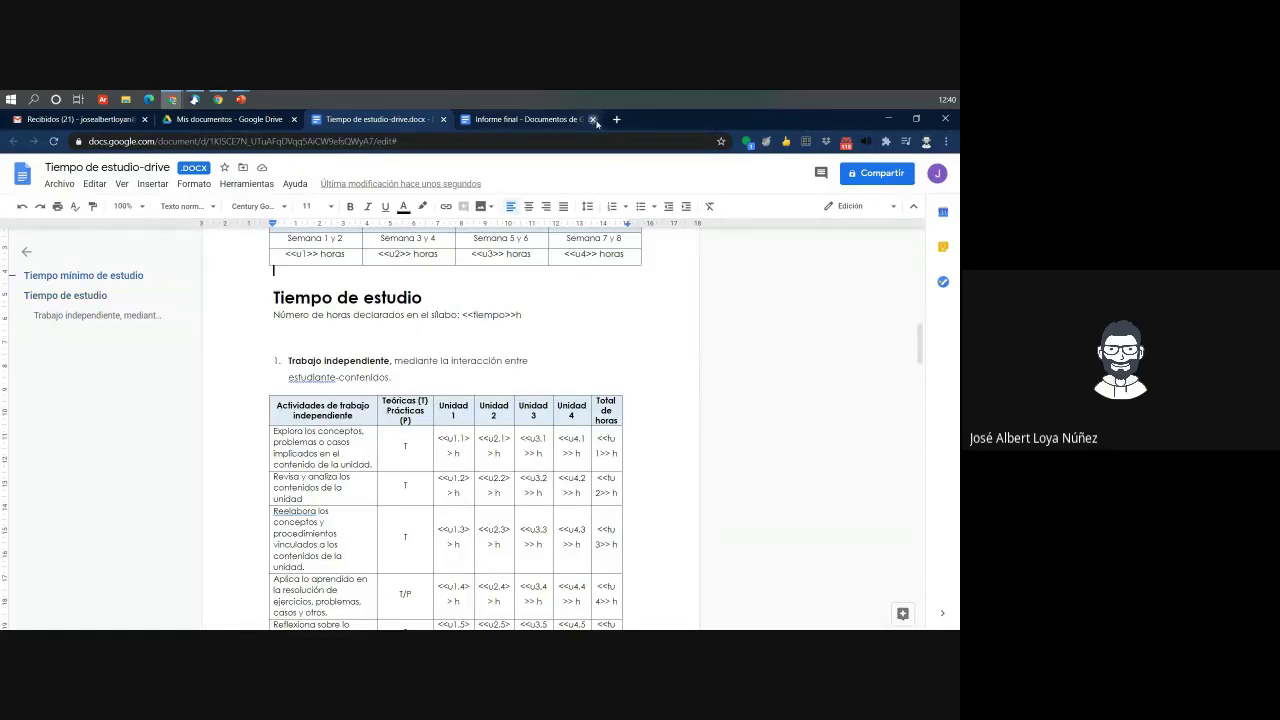
click(593, 119)
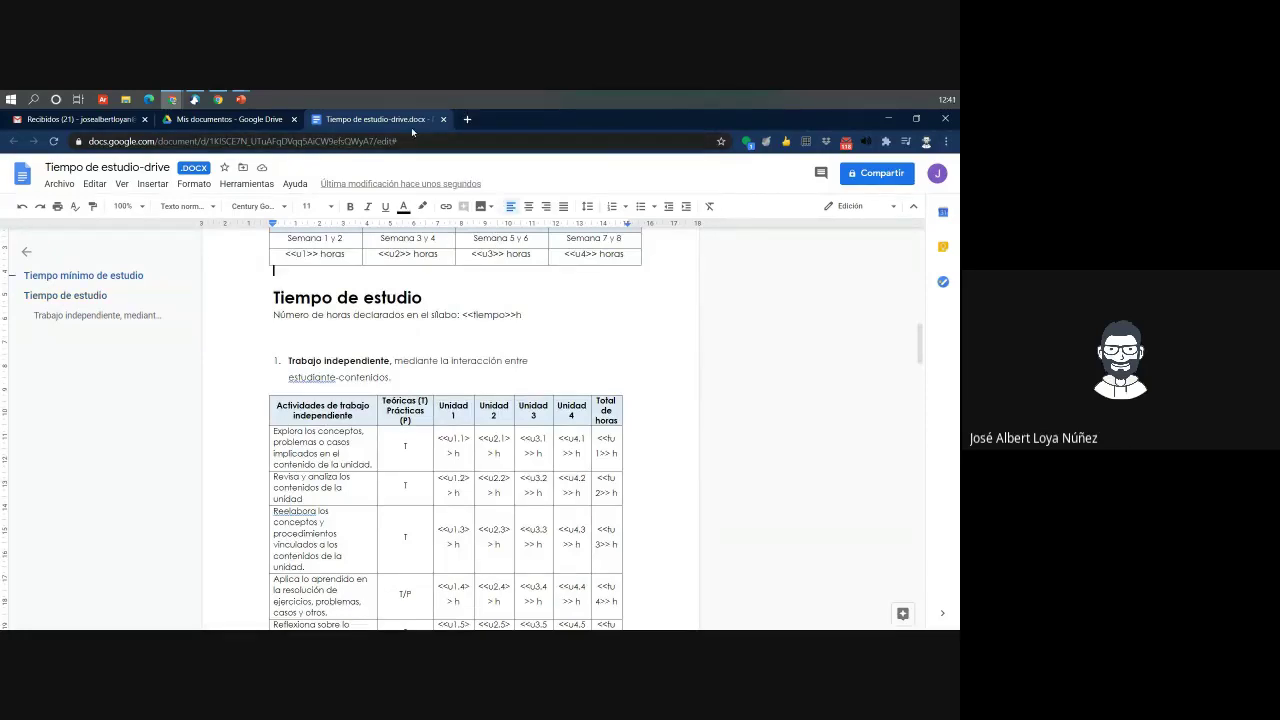
Close the edited Tiempo de estudio-drive document, look through the file's pages in the Drive preview and return to the Mis documentos folder
click(443, 119)
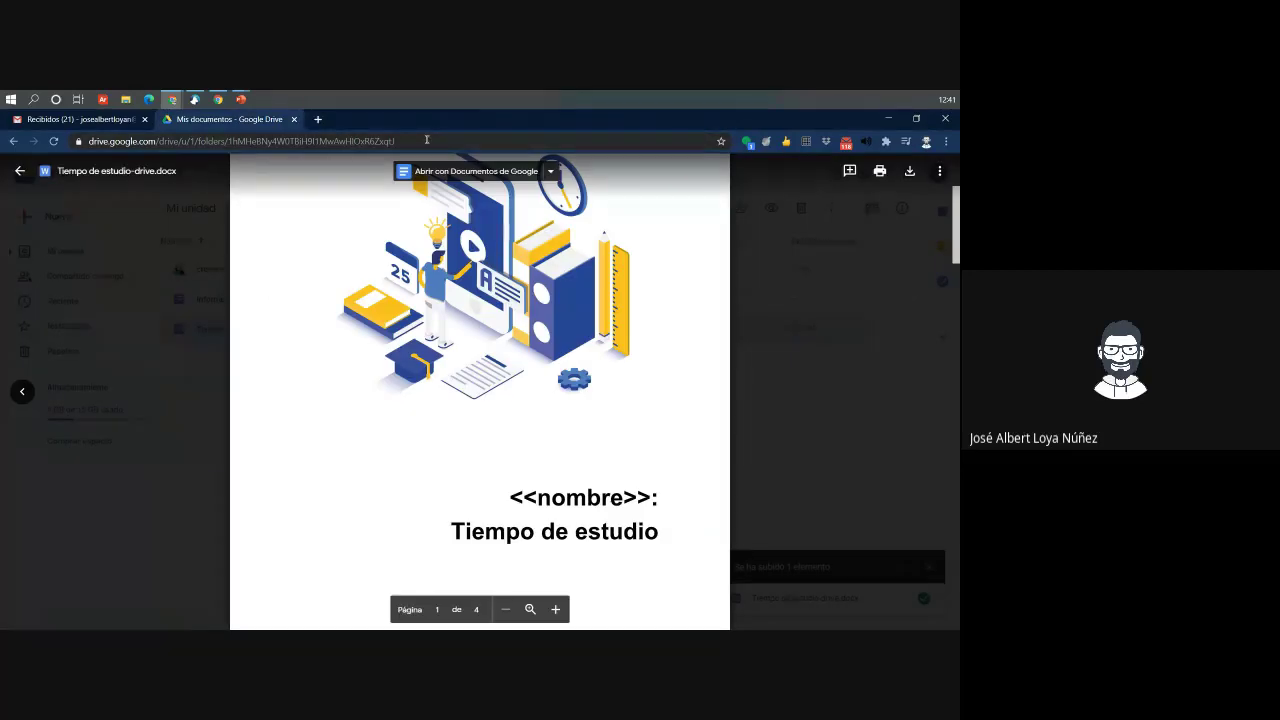
scroll(817, 222, down, 10)
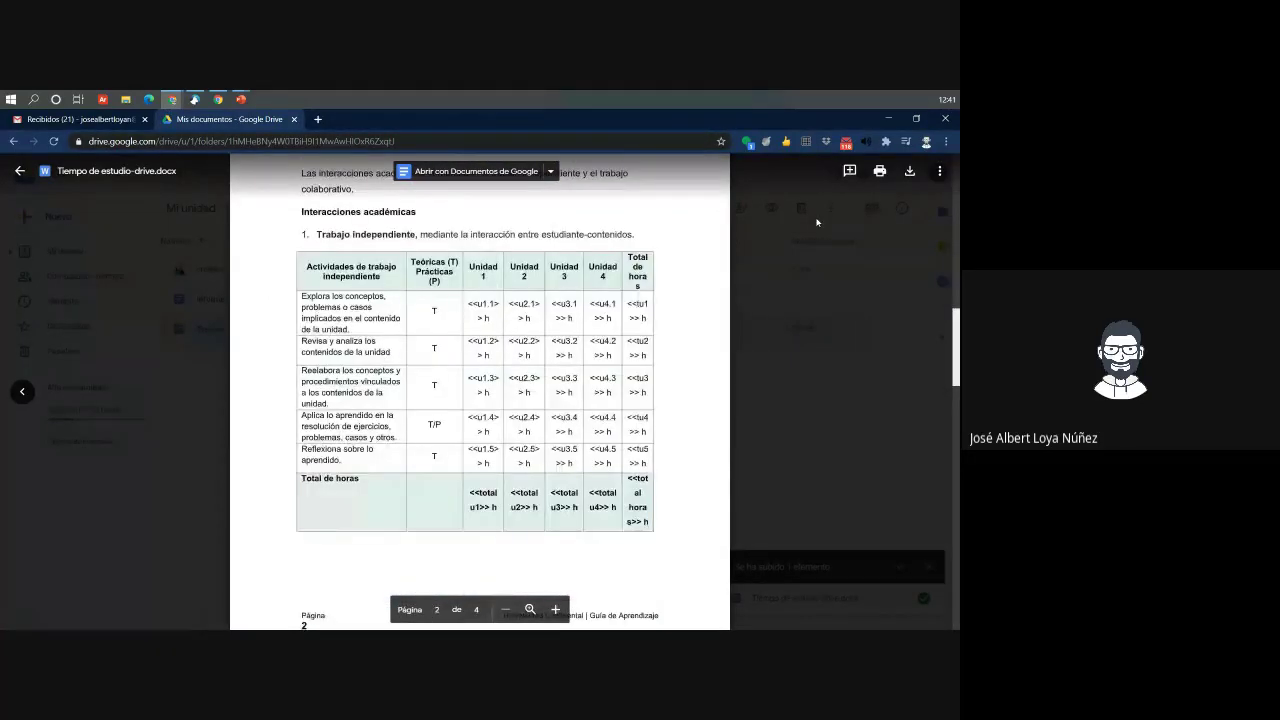
scroll(478, 251, up, 2)
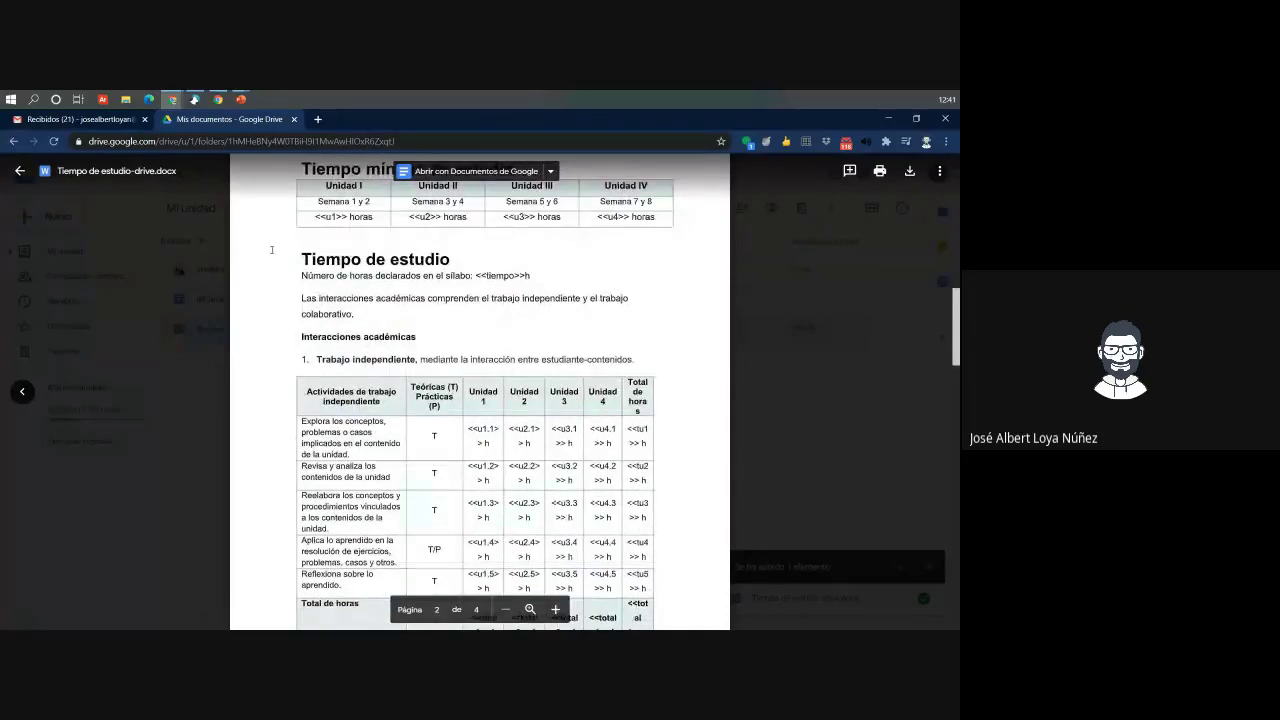
scroll(495, 253, up, 8)
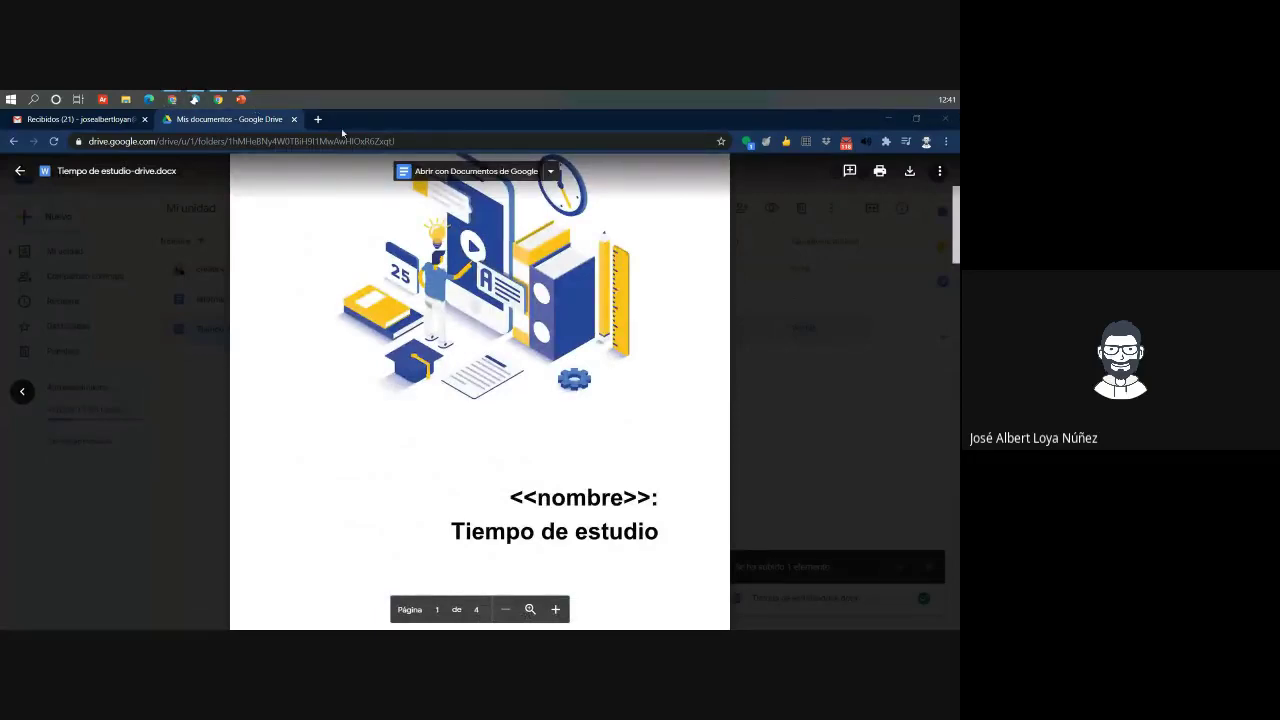
click(118, 217)
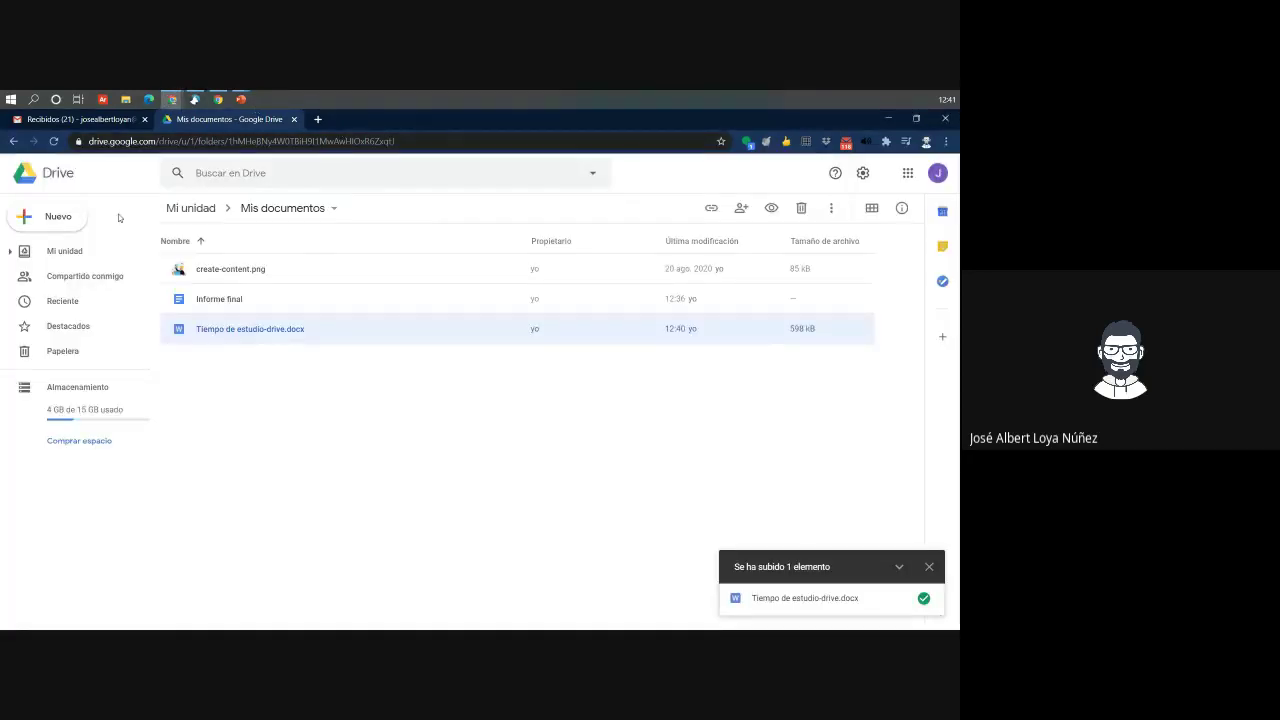
Download Tiempo de estudio-drive.docx from its Drive preview and save it in Descargas as "Tiempo de estudio-drive (1)", a Microsoft Word document
double_click(212, 332)
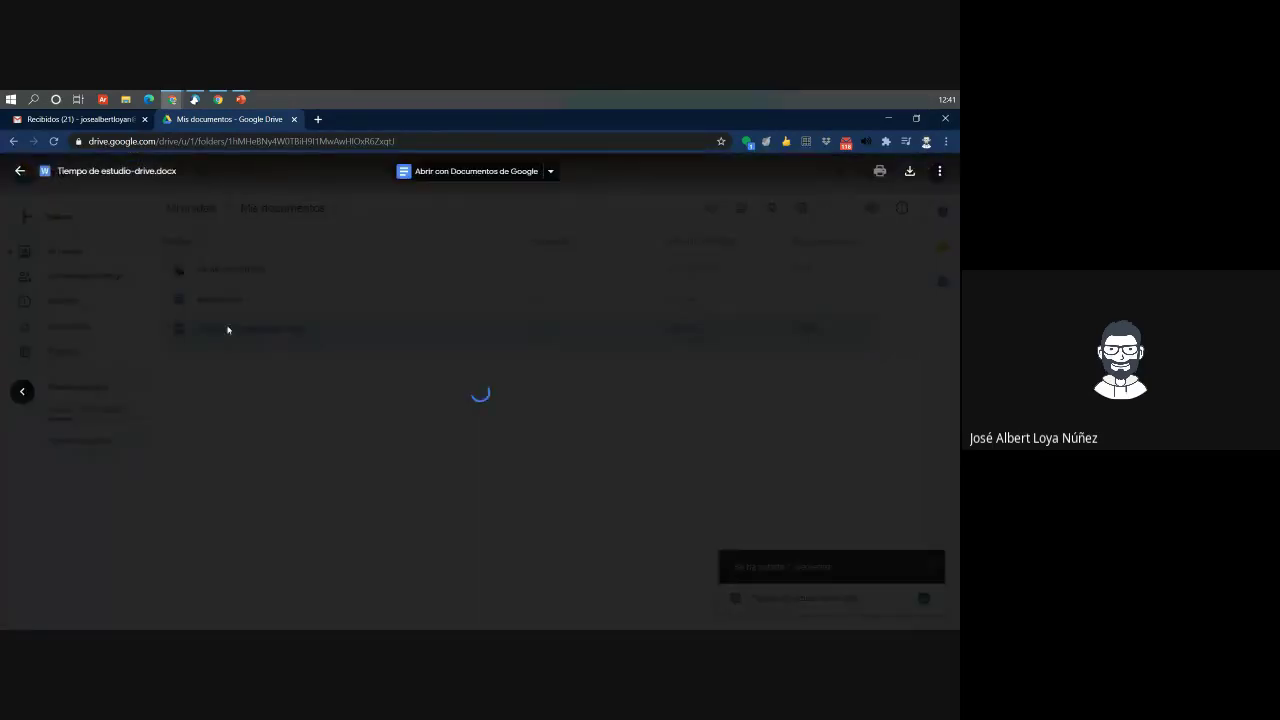
click(907, 171)
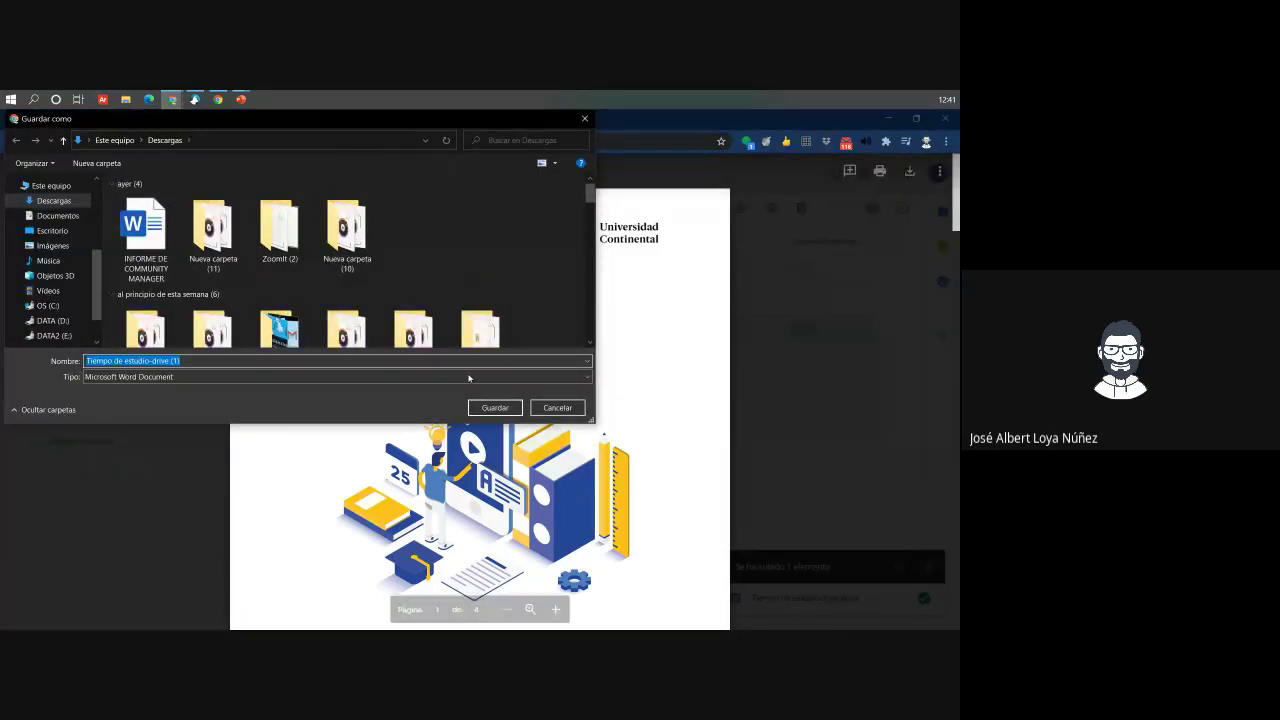
click(481, 404)
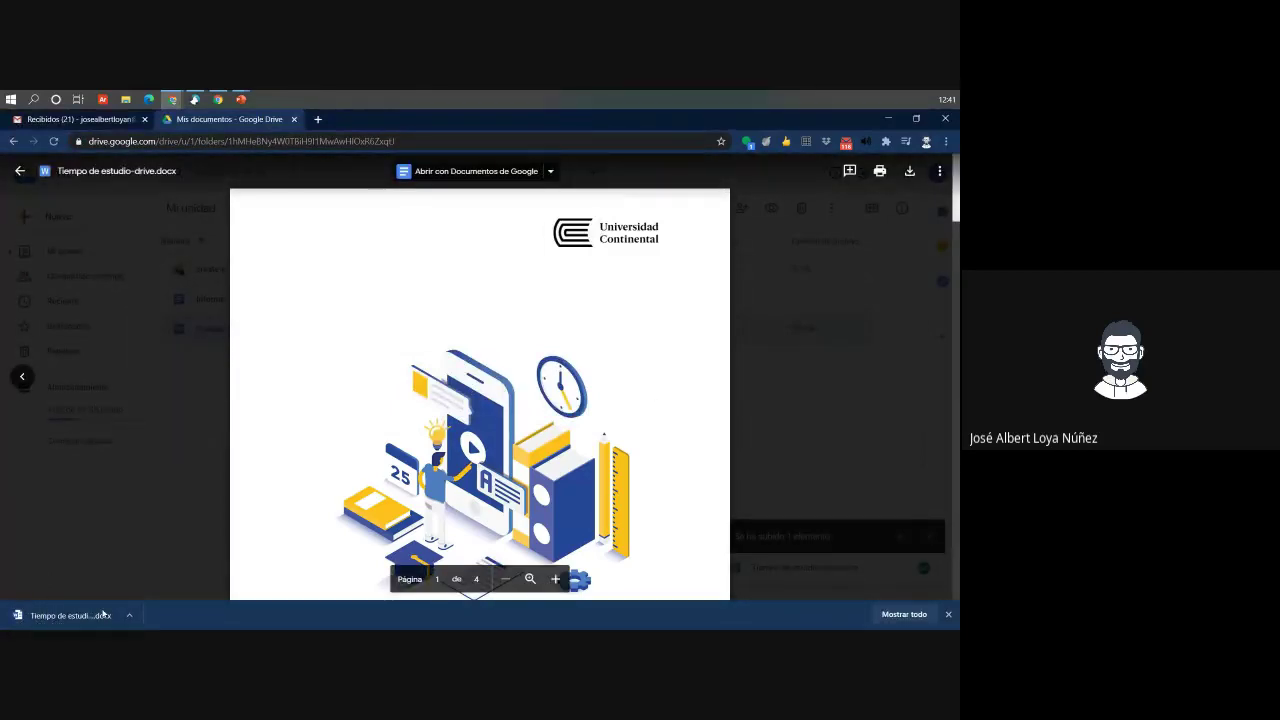
Open the downloaded document in Word, look through its pages, and close both Word and the Drive preview
click(70, 615)
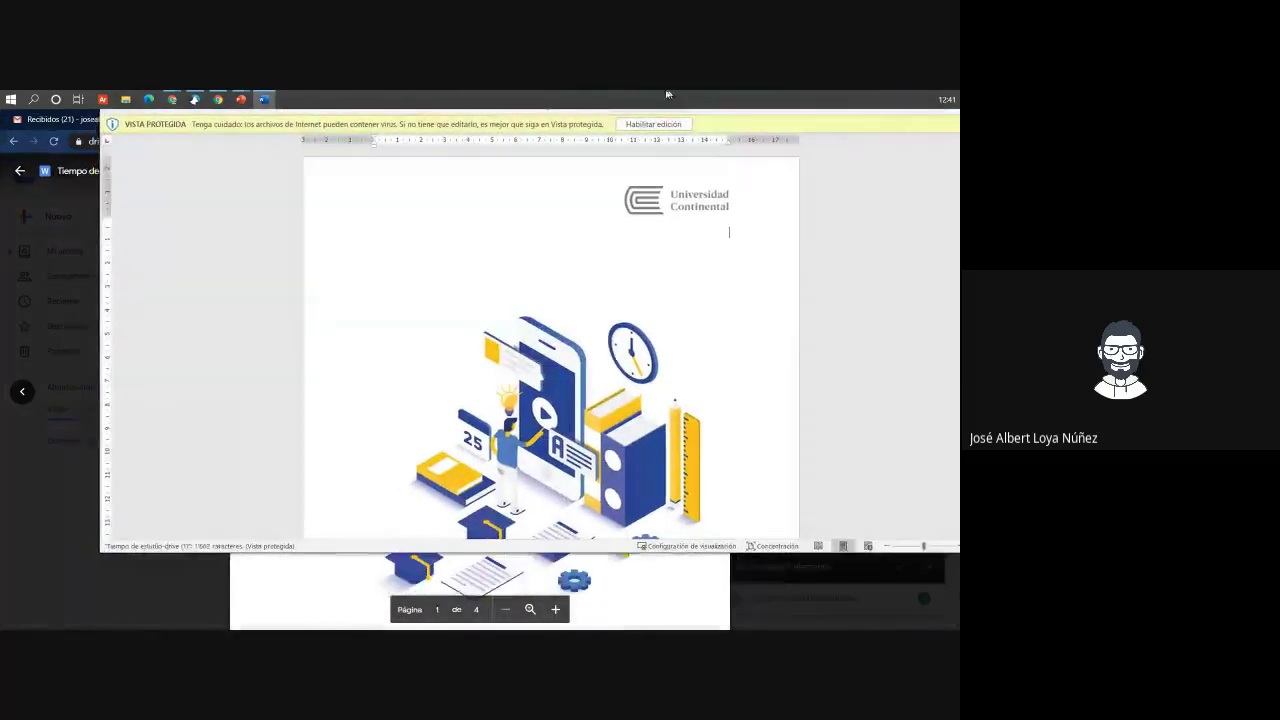
scroll(652, 470, down, 5)
scroll(661, 460, down, 12)
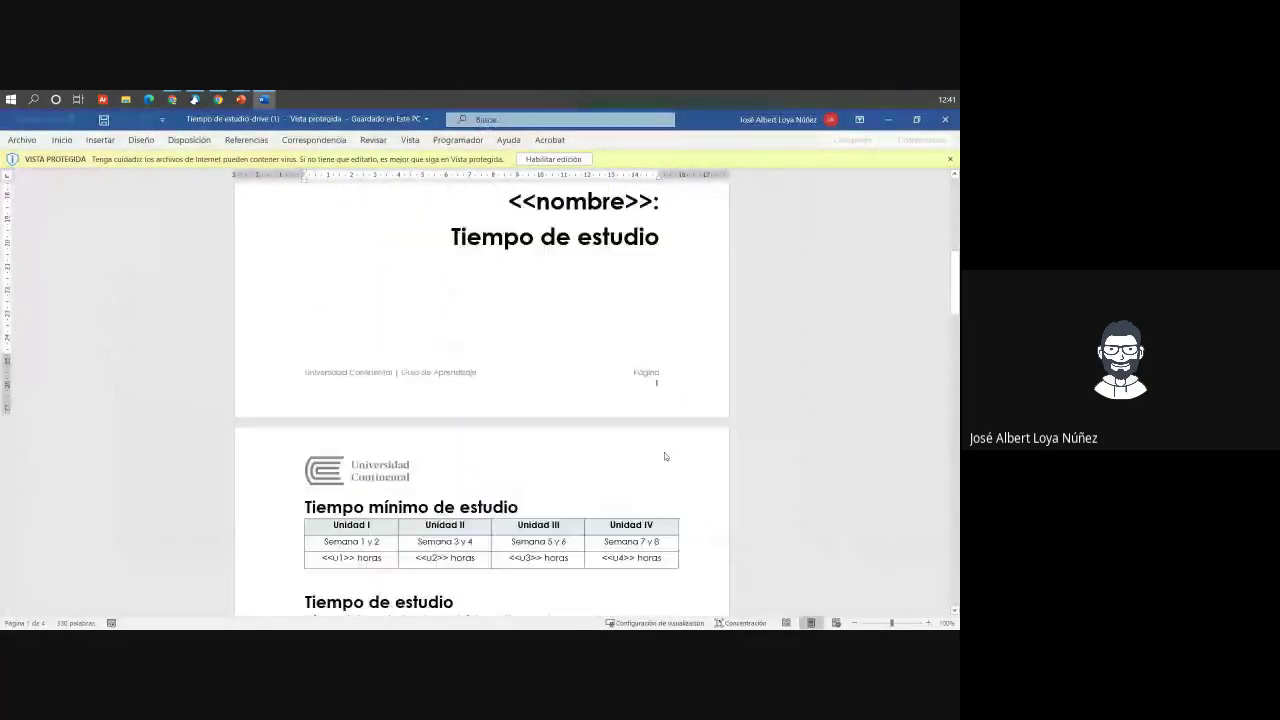
scroll(626, 361, down, 10)
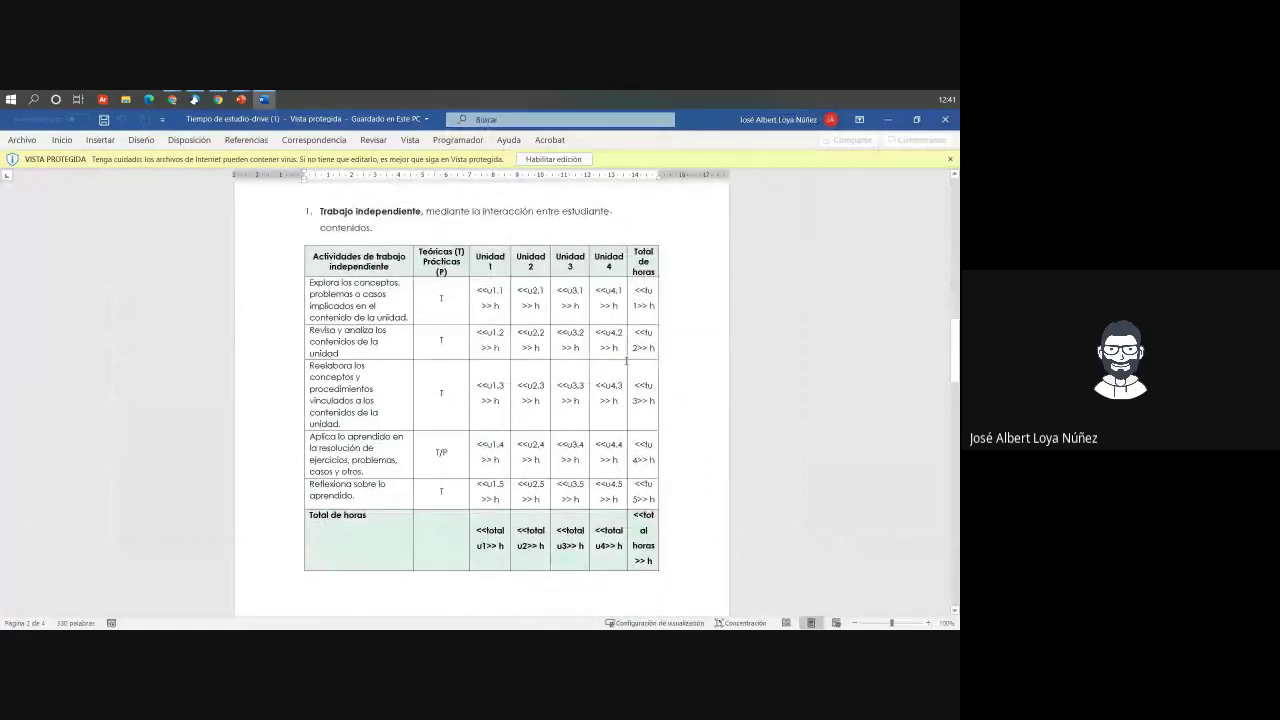
scroll(626, 362, down, 7)
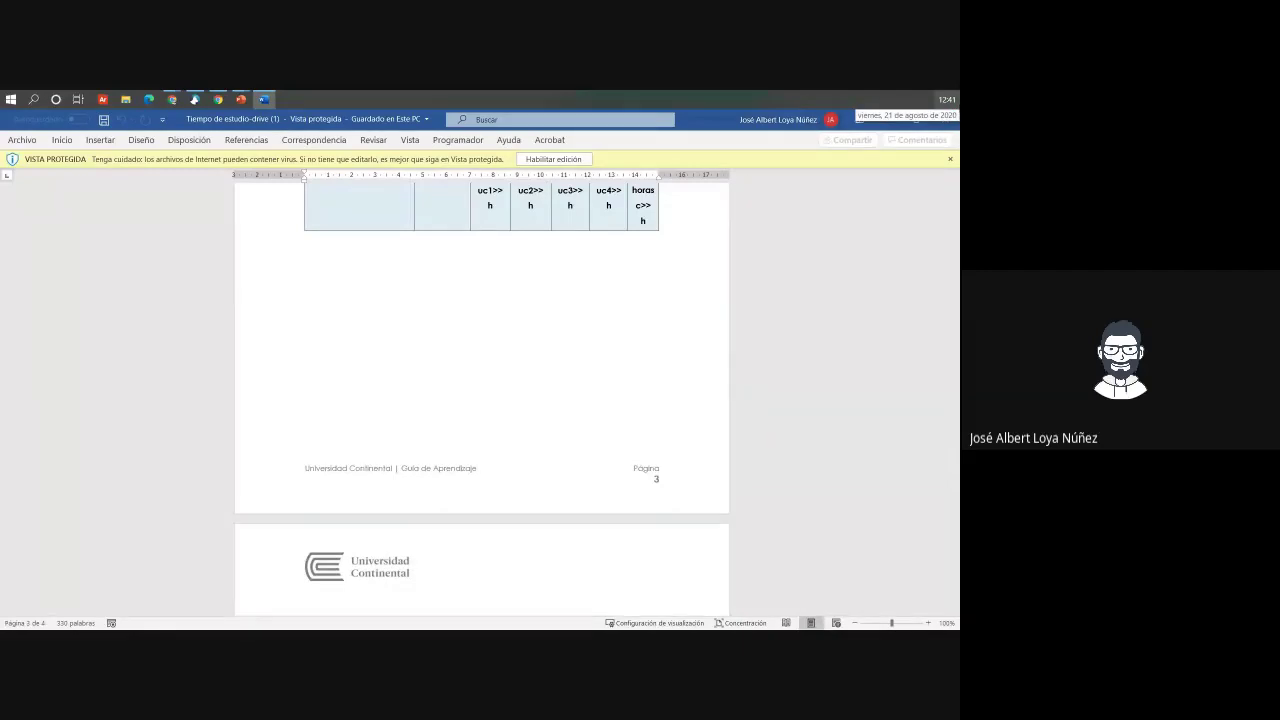
click(945, 119)
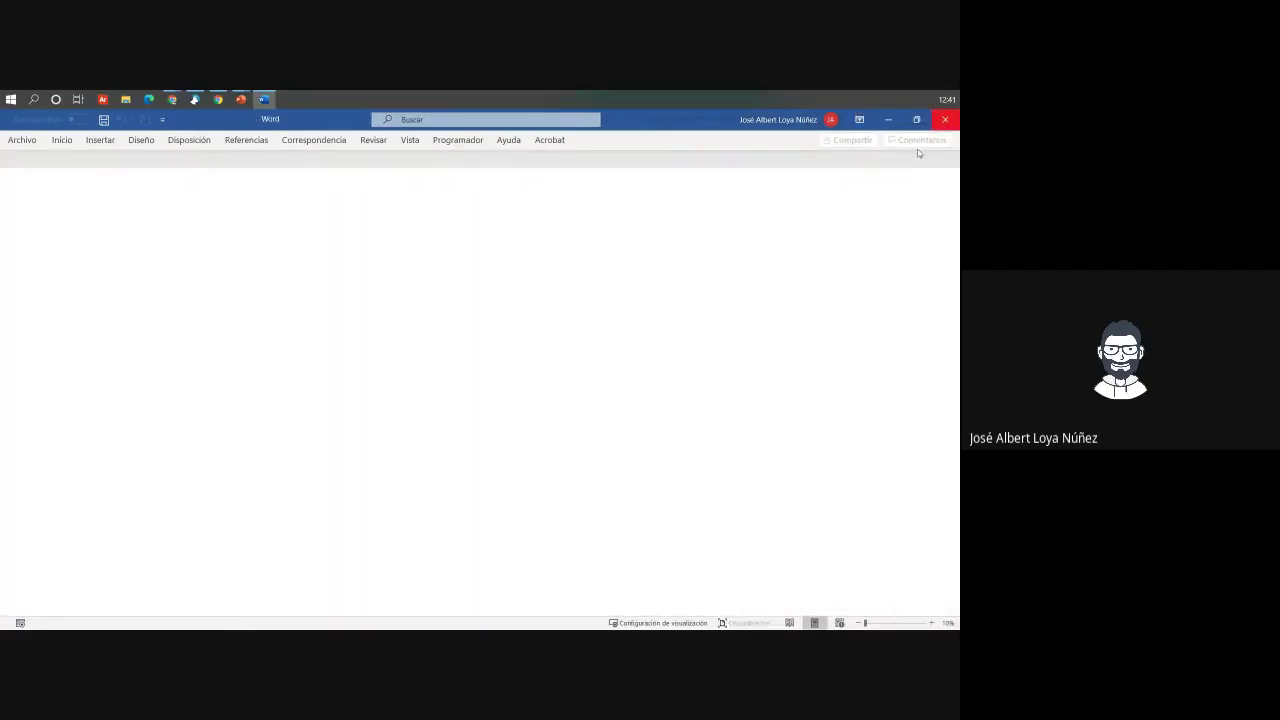
key(Escape)
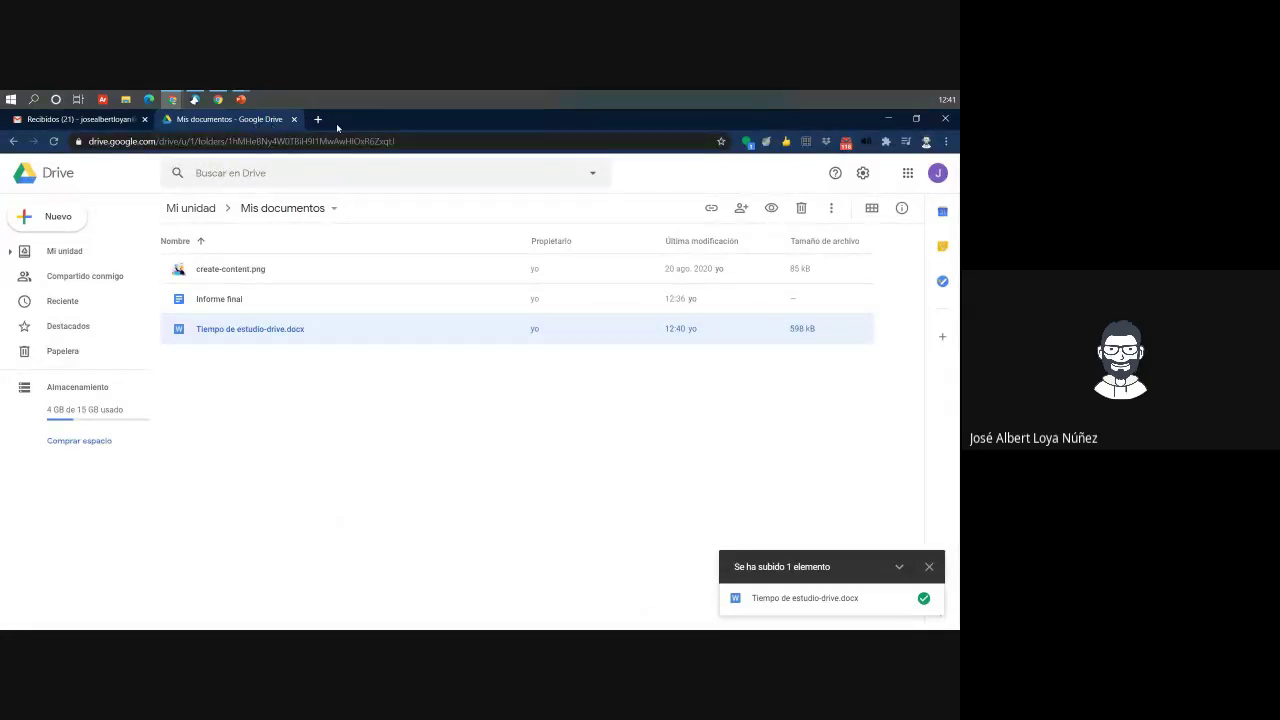
Open the Informe final document and add an empty line between the title and the "fase de implementación" heading
double_click(267, 302)
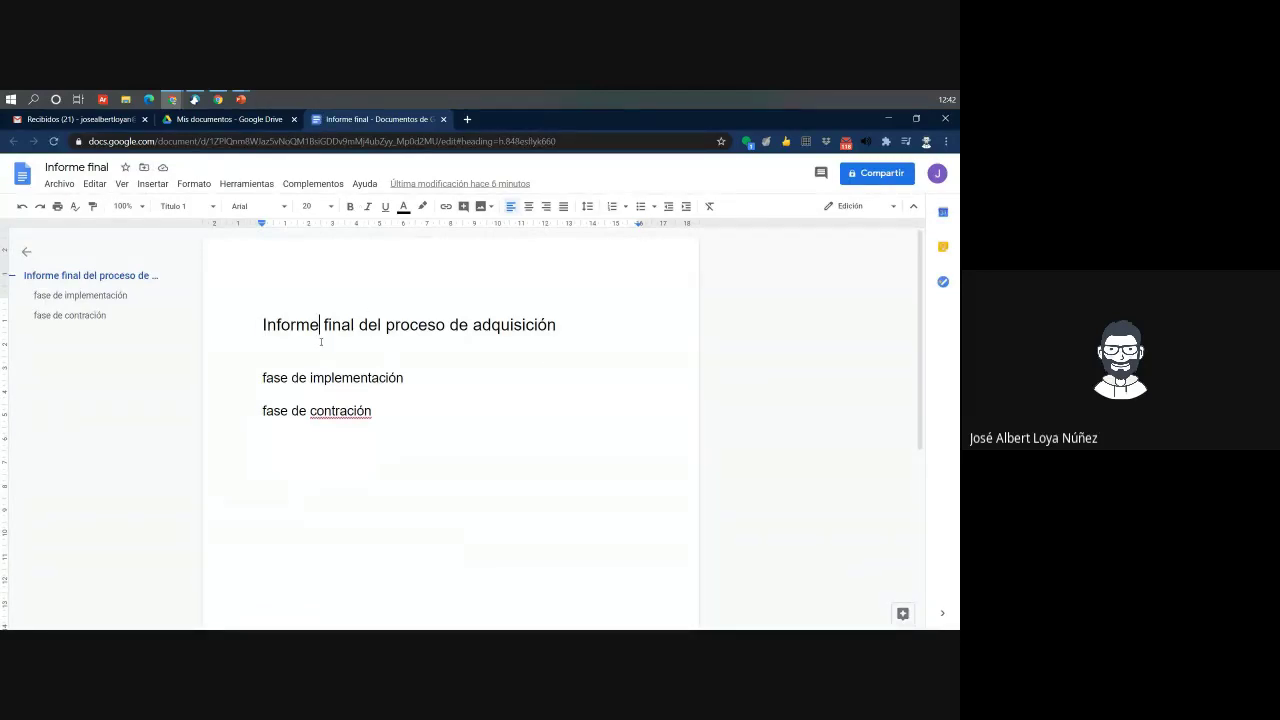
click(288, 378)
click(629, 343)
key(Return)
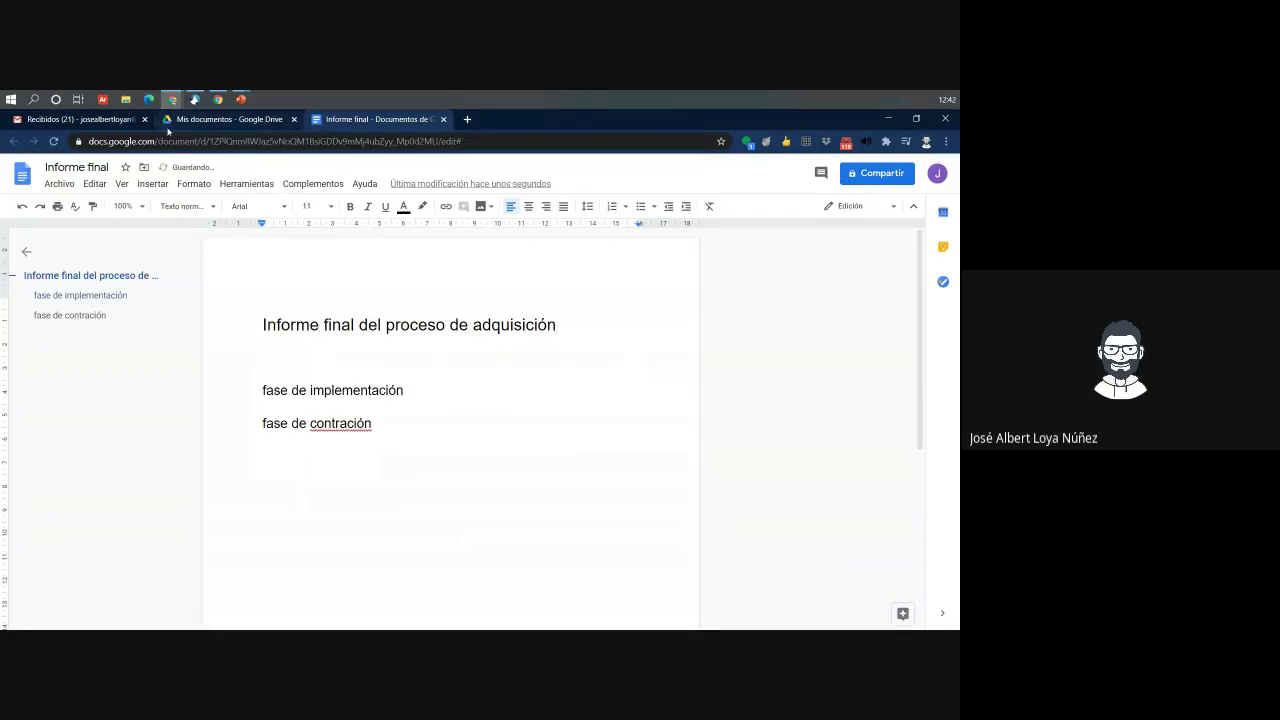
Examine the available insert options such as image, table, drawing and chart, plus the formatting options and tools, including voice dictation
click(156, 185)
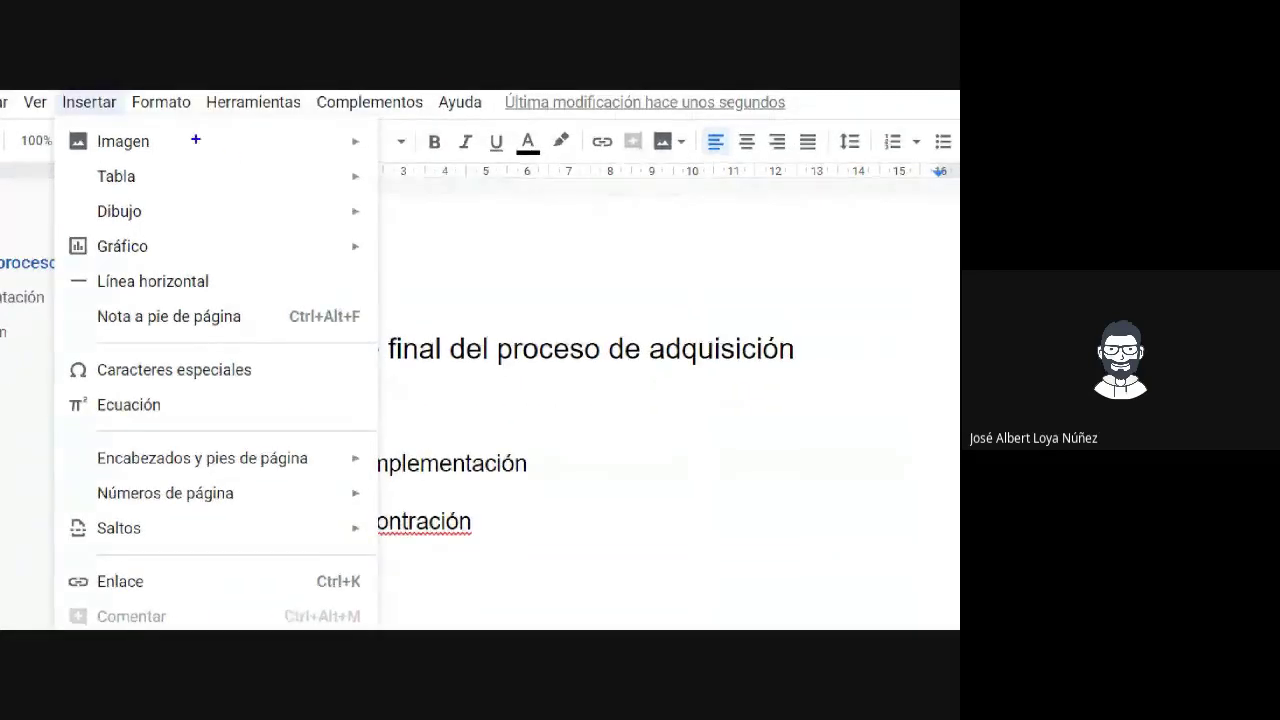
drag(161, 126, 228, 90)
mouse_move(155, 163)
mouse_down()
mouse_move(216, 172)
mouse_move(250, 142)
mouse_up()
mouse_move(148, 193)
mouse_down()
mouse_move(59, 215)
mouse_move(136, 190)
mouse_move(150, 204)
mouse_up()
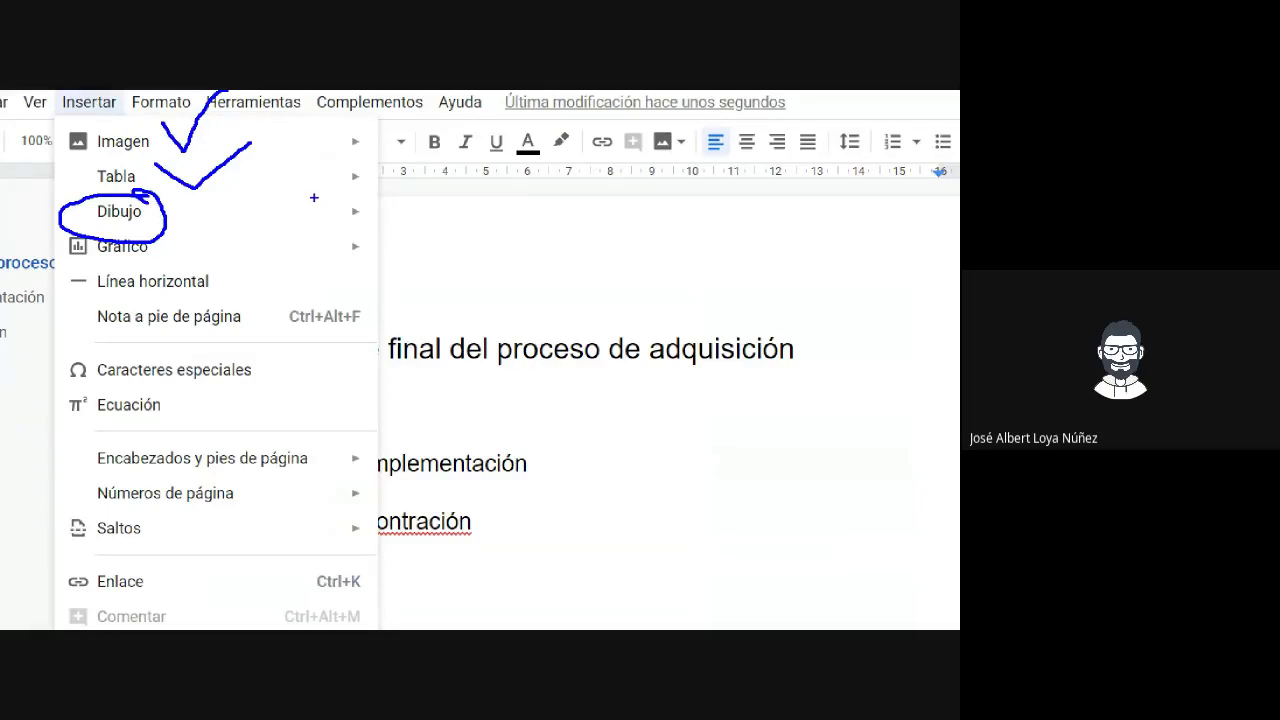
mouse_move(147, 235)
mouse_down()
mouse_move(44, 216)
mouse_move(125, 236)
mouse_up()
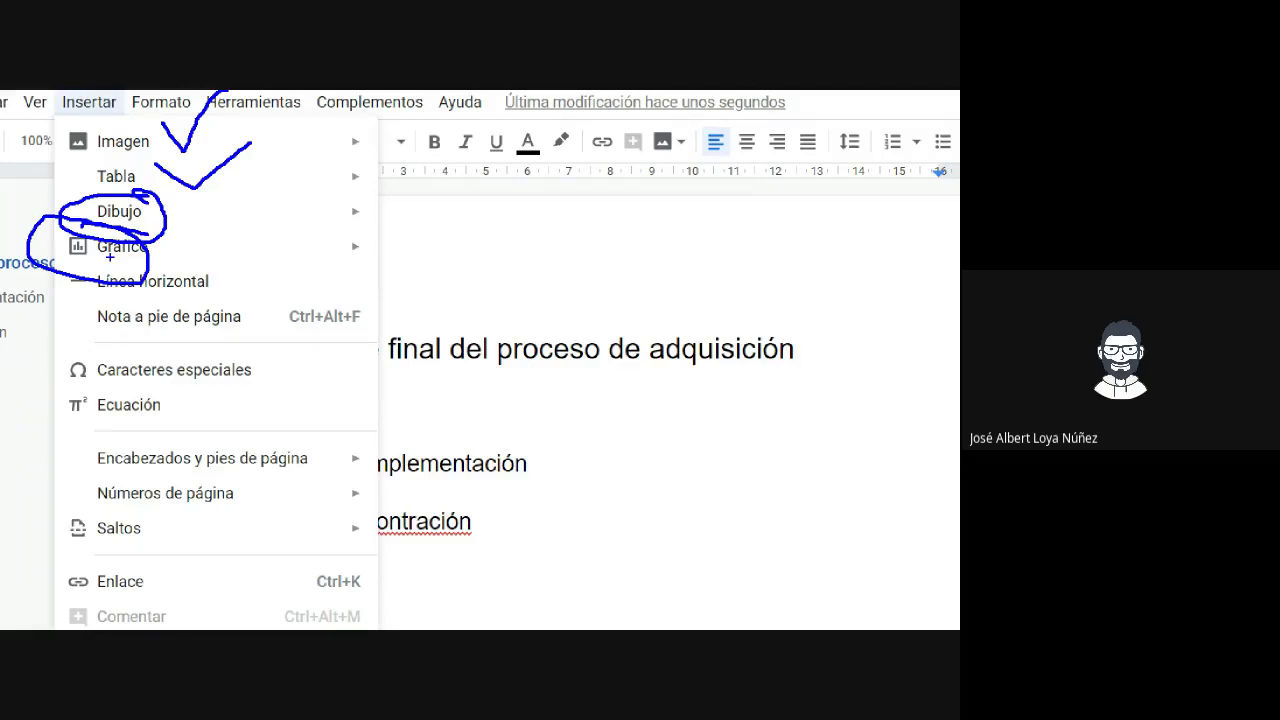
click(161, 102)
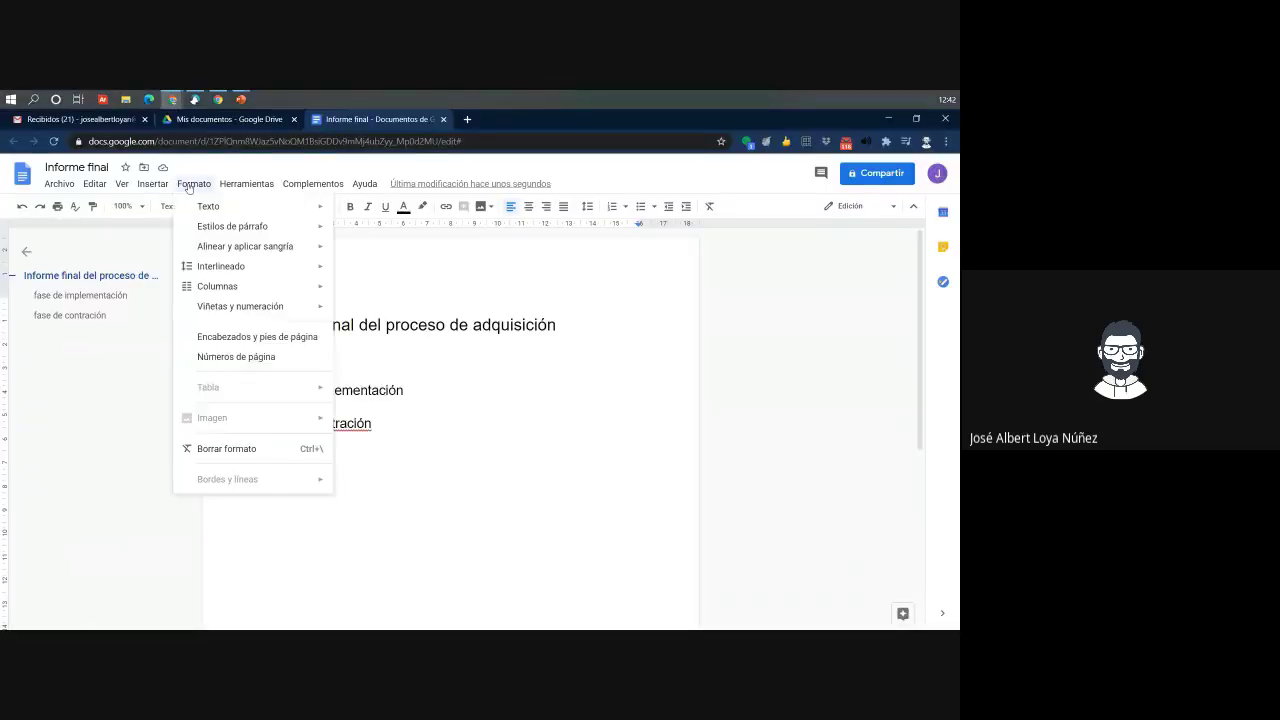
click(254, 102)
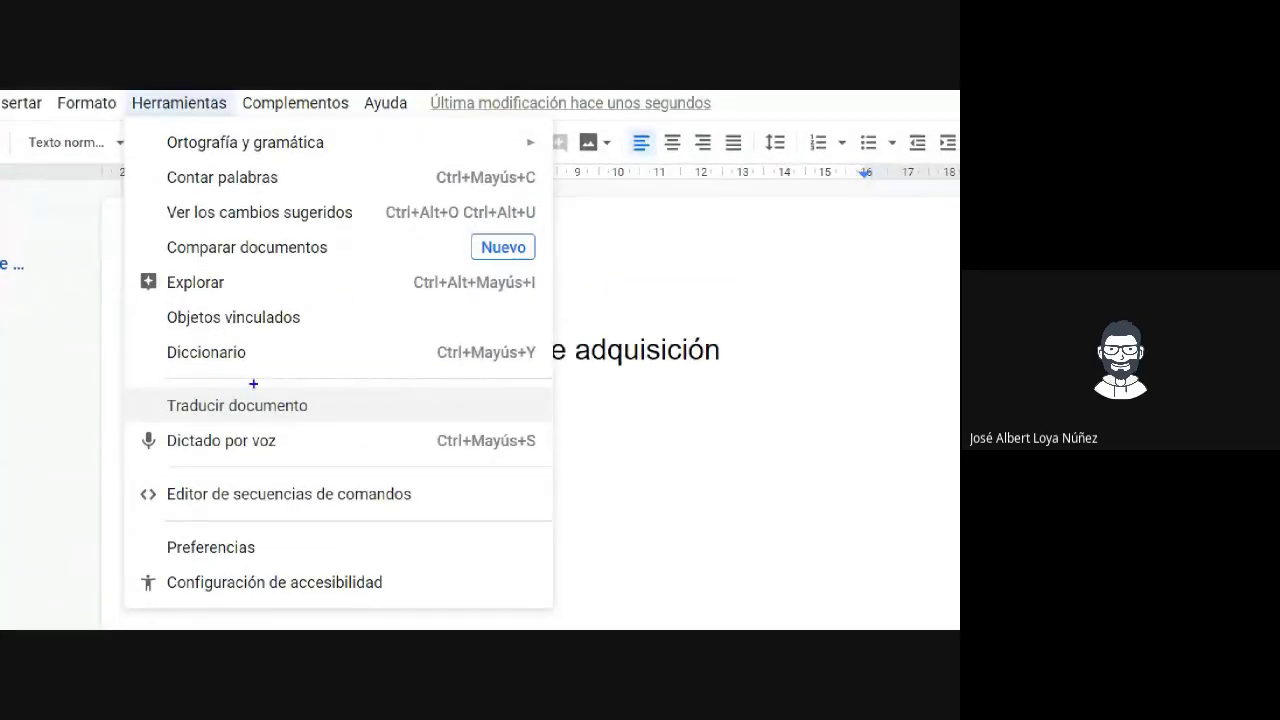
drag(284, 428, 188, 408)
mouse_move(162, 406)
mouse_down()
mouse_move(112, 412)
mouse_move(254, 462)
mouse_move(284, 430)
mouse_move(268, 425)
mouse_up()
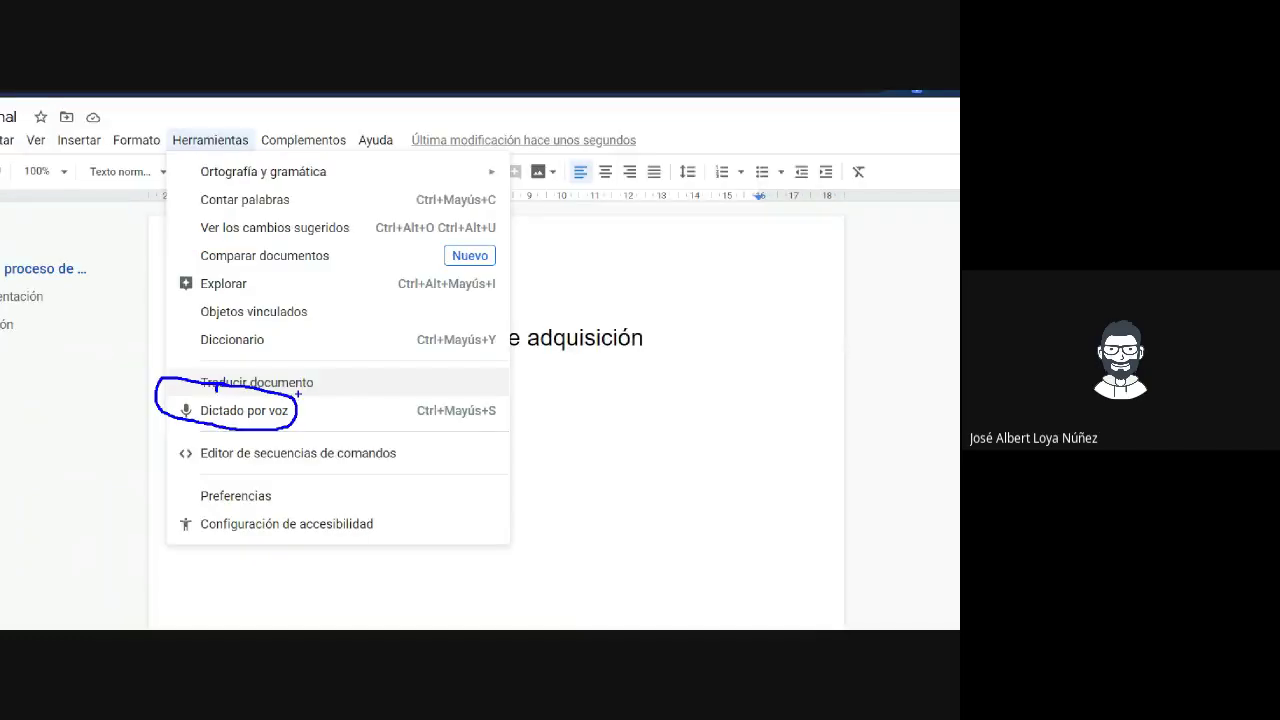
Add a line below the "fase de contración" heading and dictate a paragraph there in Español with voice typing, starting "Al hacer clic en este caso"
click(451, 469)
key(Return)
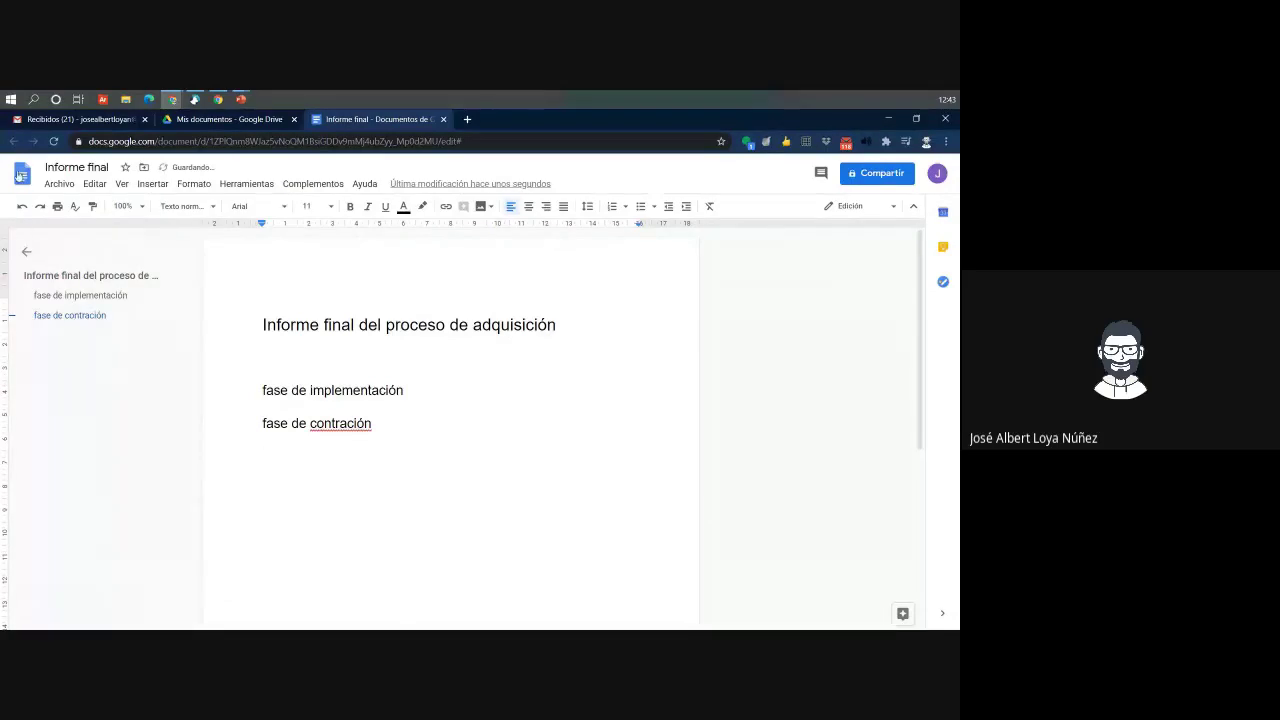
click(283, 184)
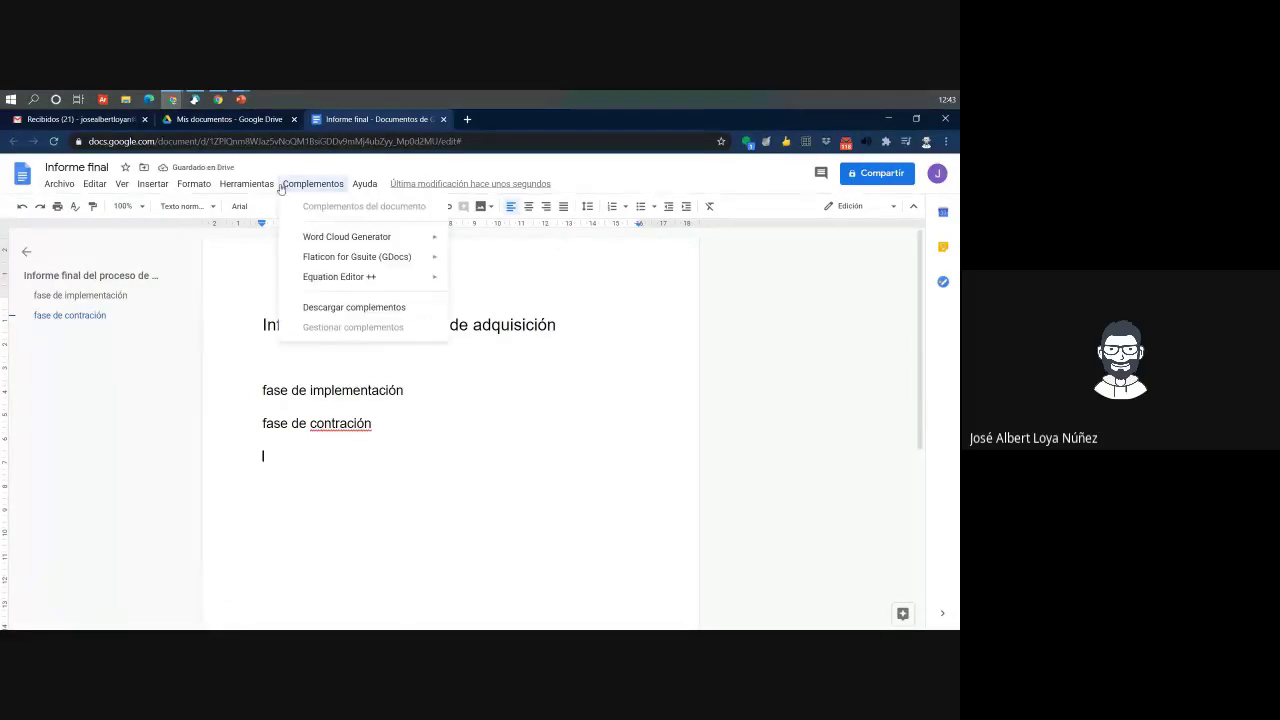
mouse_move(250, 188)
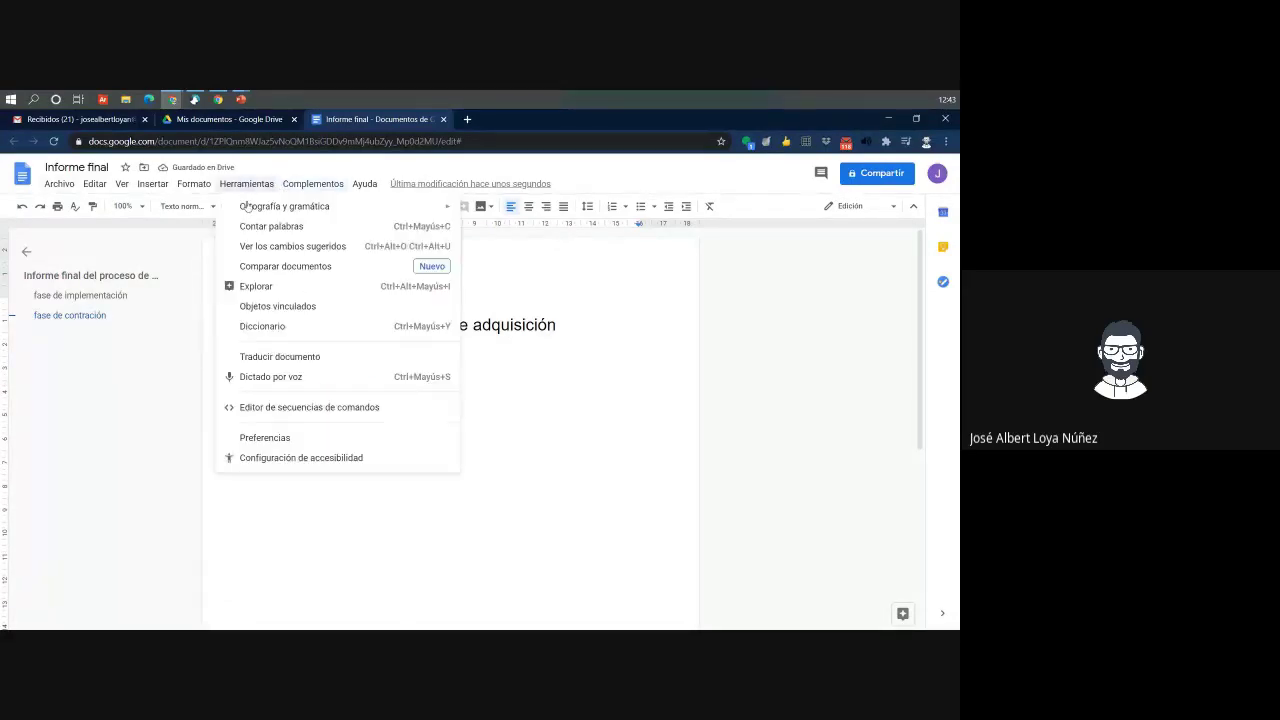
click(284, 377)
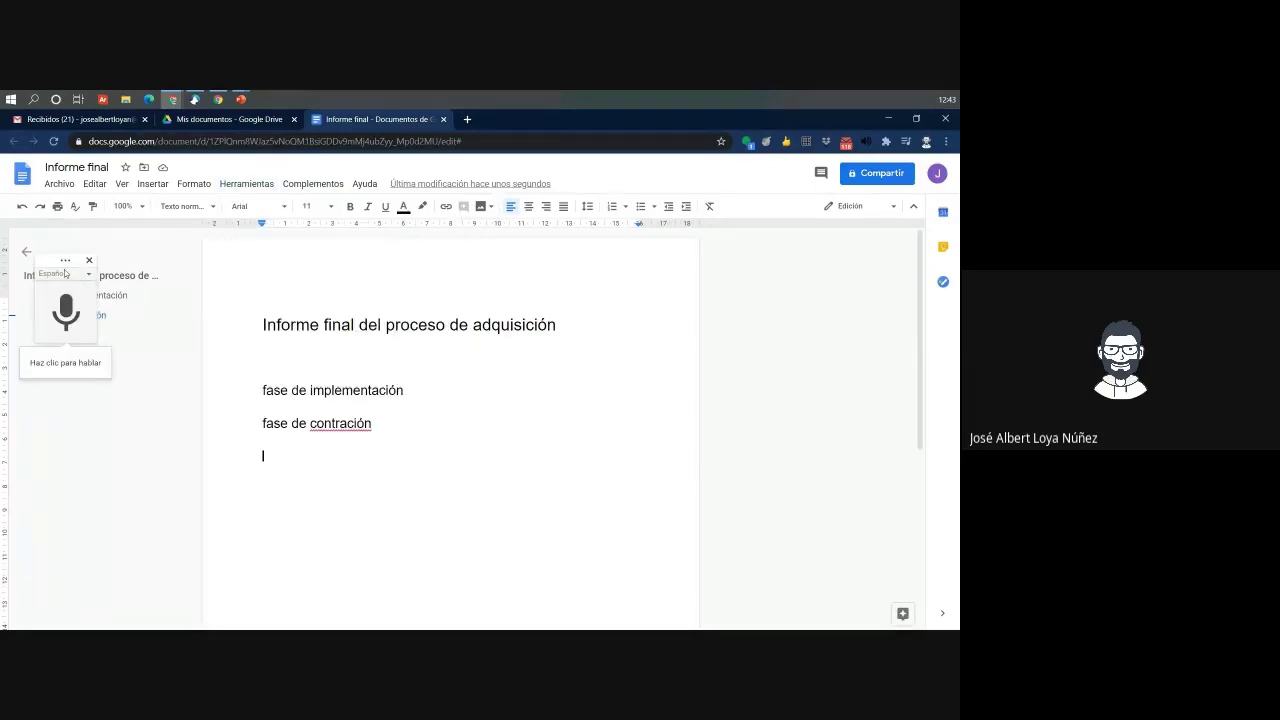
drag(97, 262, 761, 294)
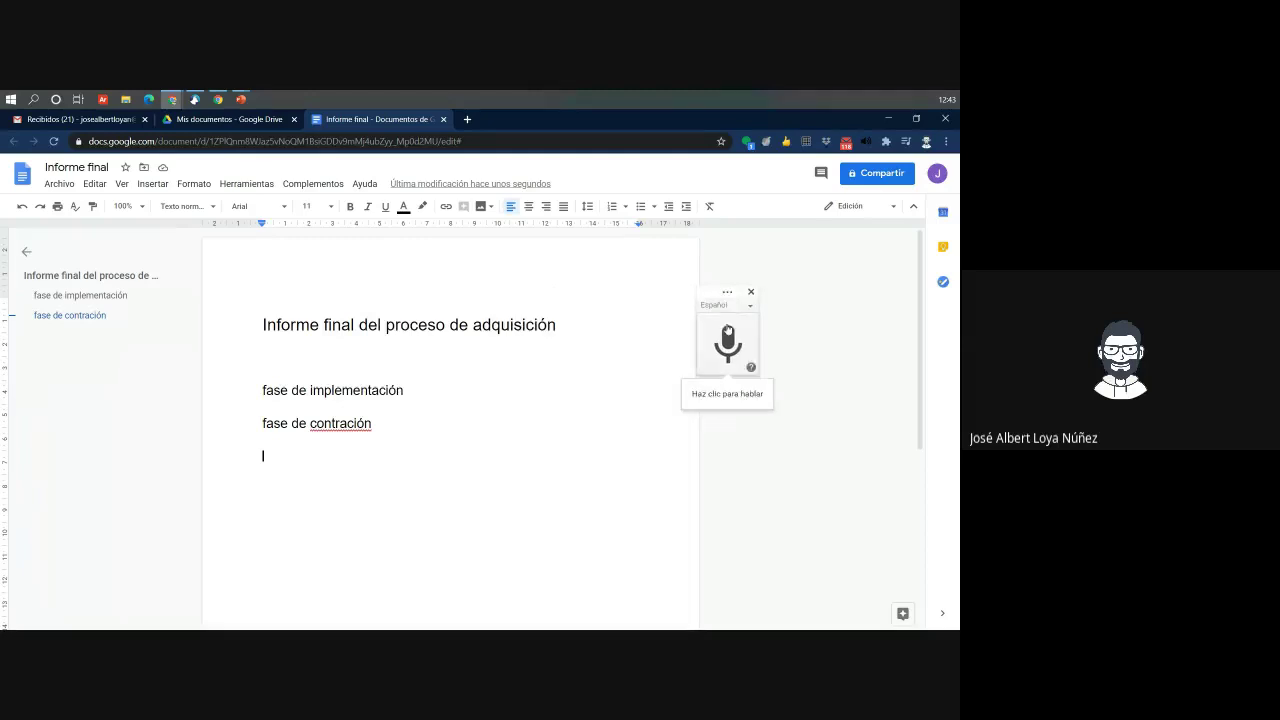
click(729, 341)
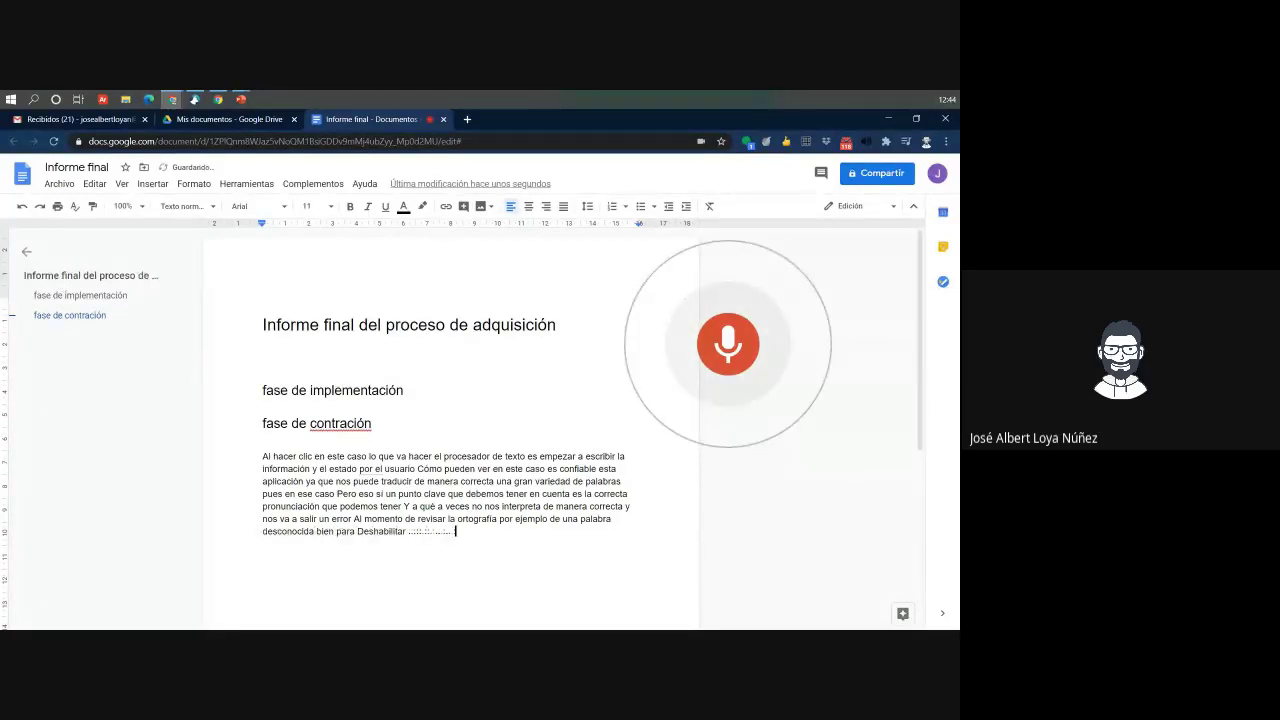
click(728, 344)
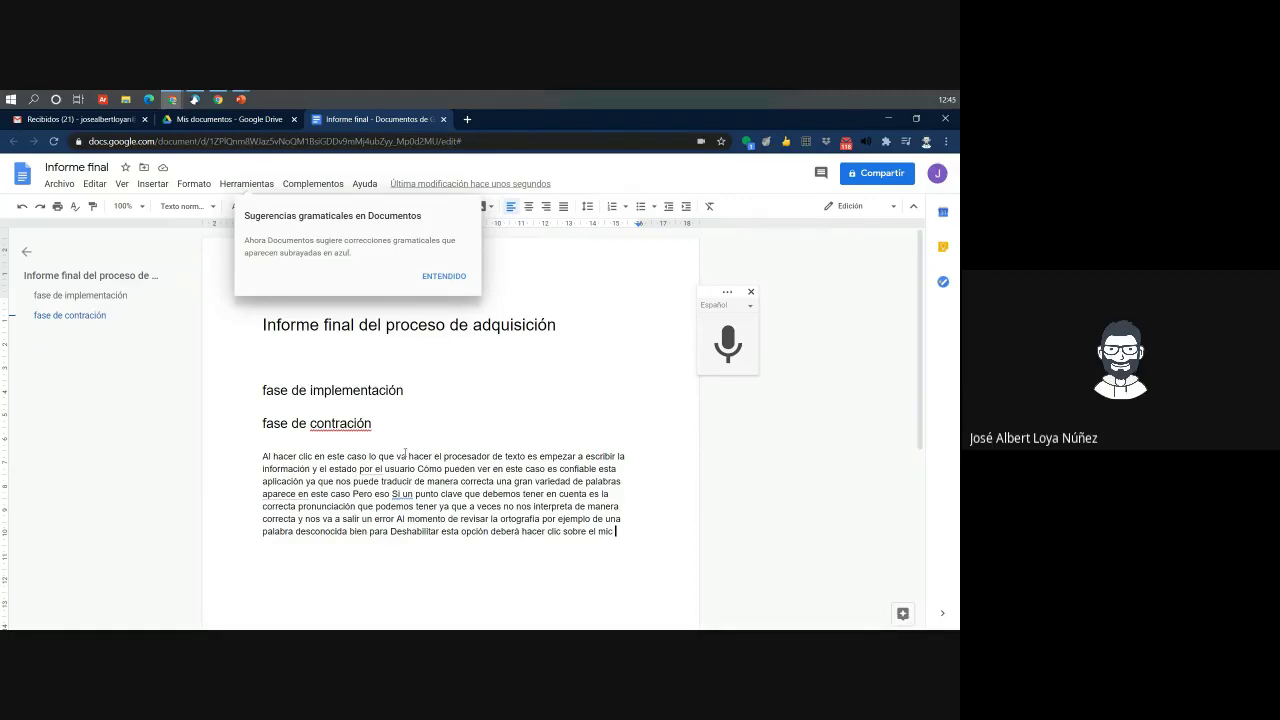
right_click(367, 428)
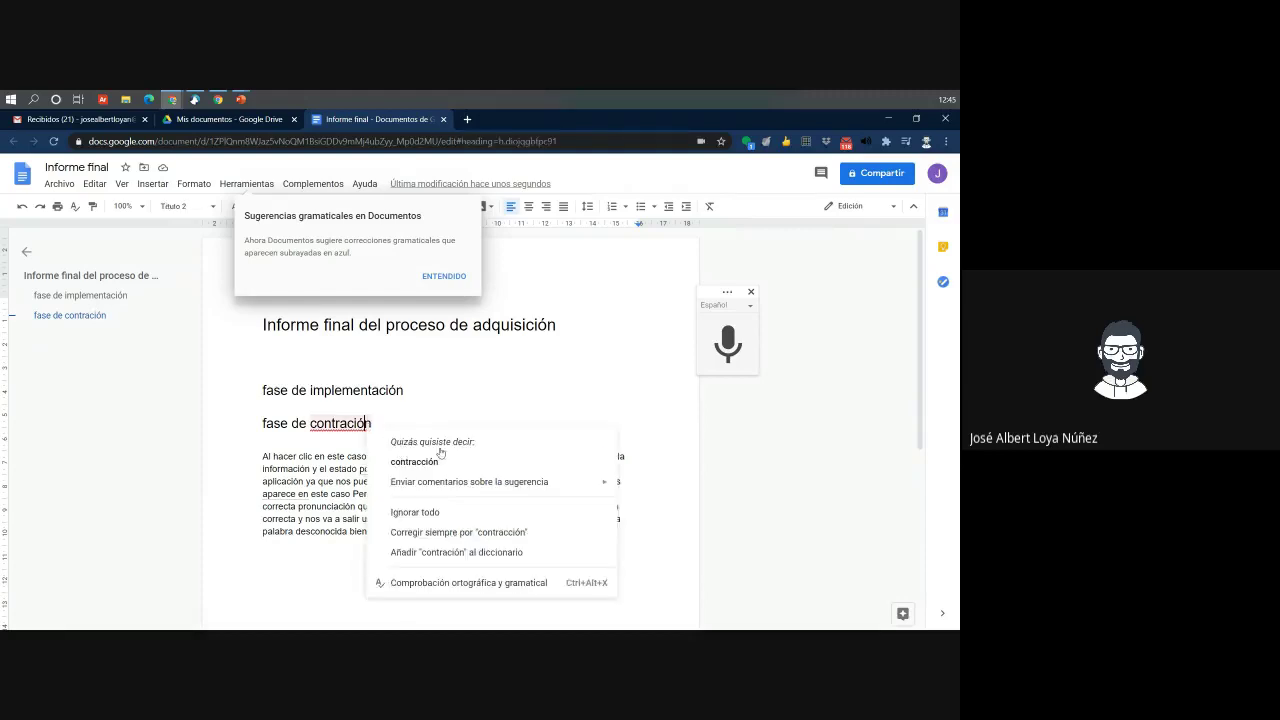
click(414, 462)
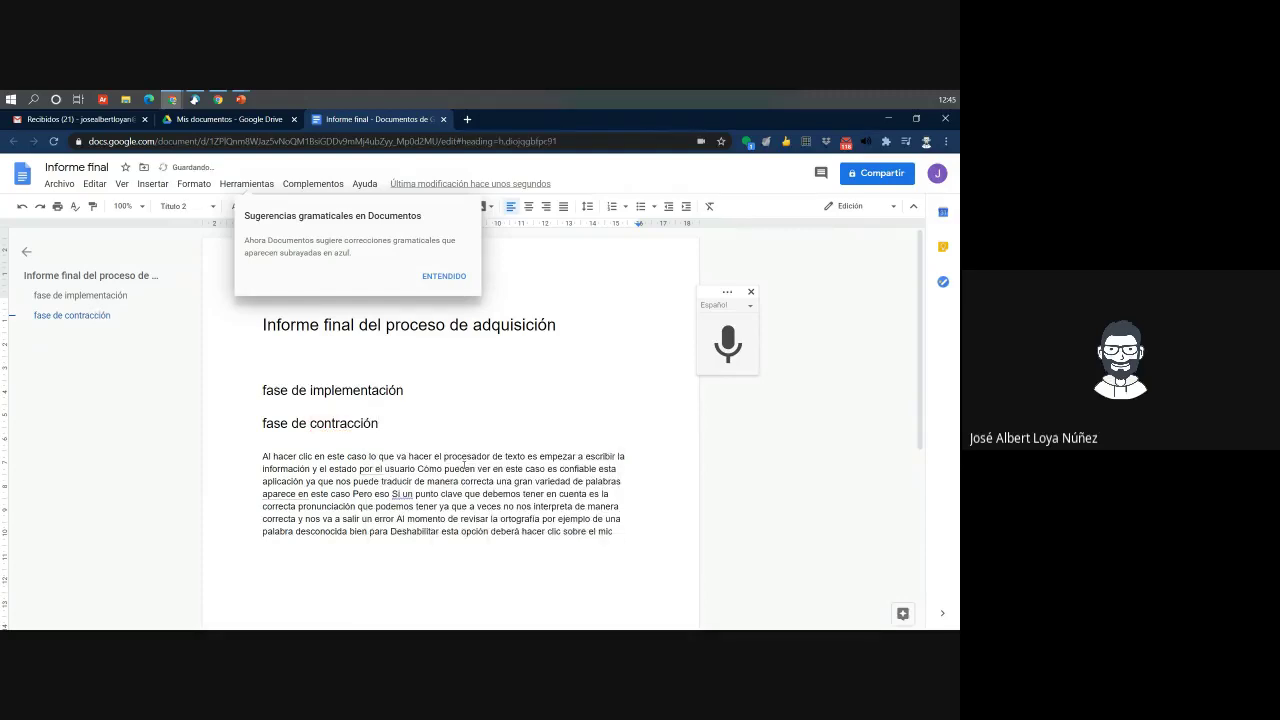
key(ctrl+z)
Correct the second heading to read "fase de contratación" and dismiss the grammar suggestions notice
text(ta)
click(467, 457)
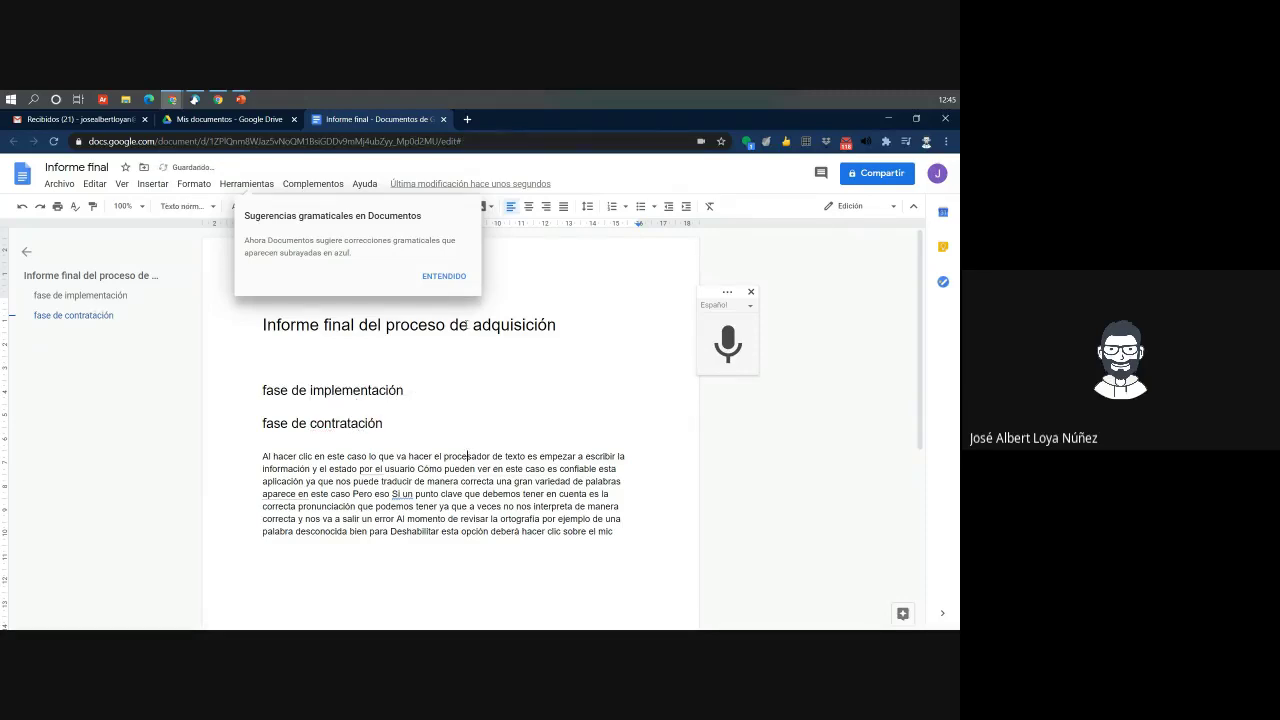
click(446, 276)
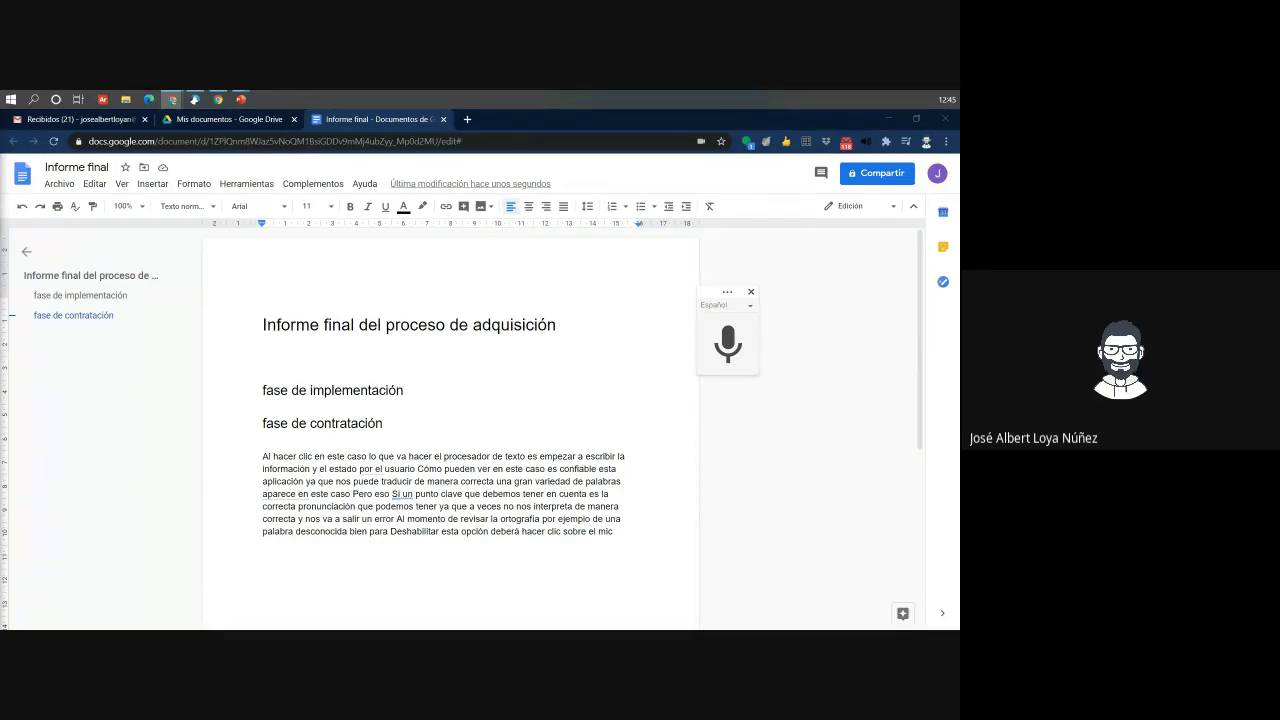
Open Google in a new browser tab and search the web for "fases de proyecto"
click(466, 119)
text(google)
key(Return)
text(d)
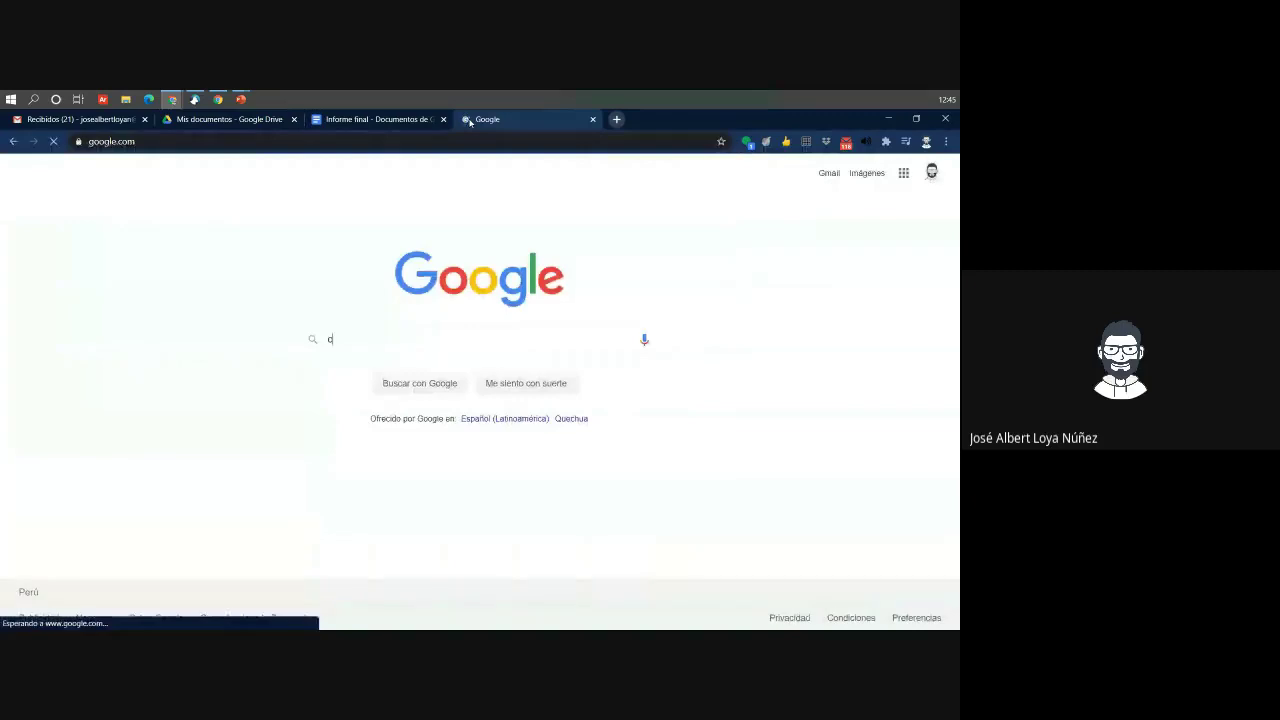
key(BackSpace)
text(fases de pro)
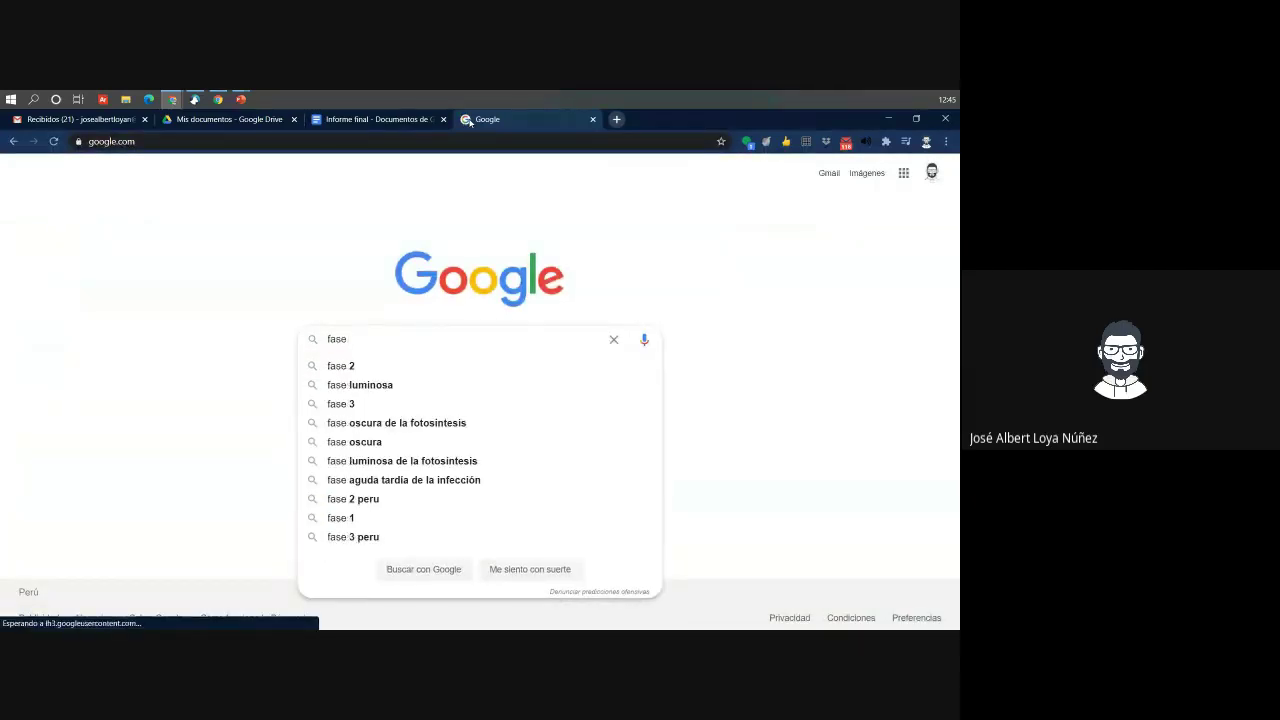
text(yecto)
key(Return)
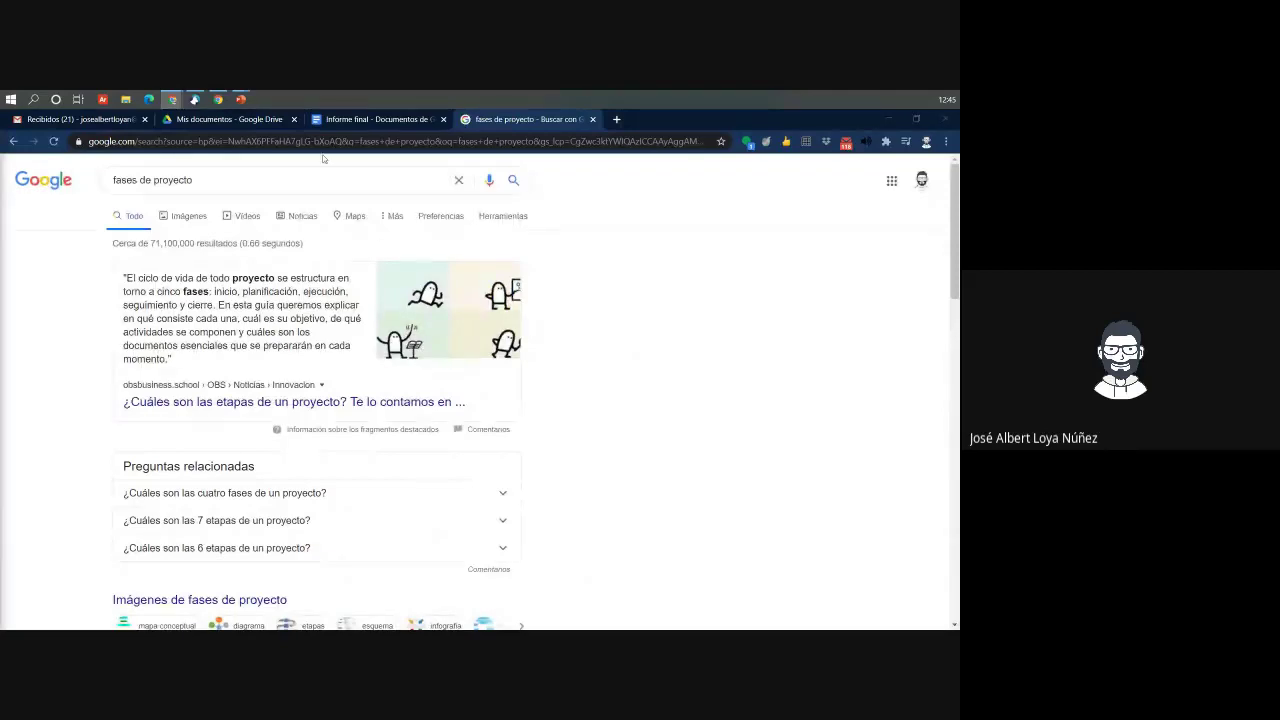
Return to the Informe final document, search for "fase de proyecto" with the Explorar tool, and close its results
click(348, 119)
click(383, 324)
click(266, 186)
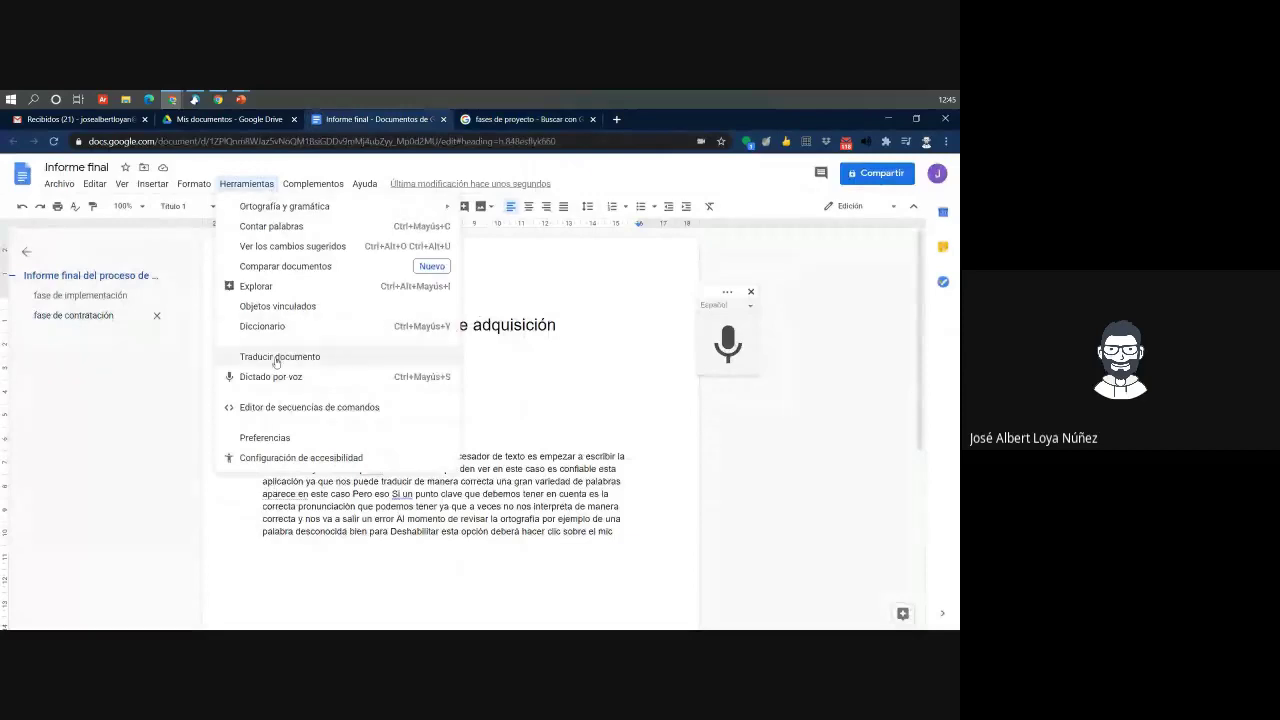
click(300, 295)
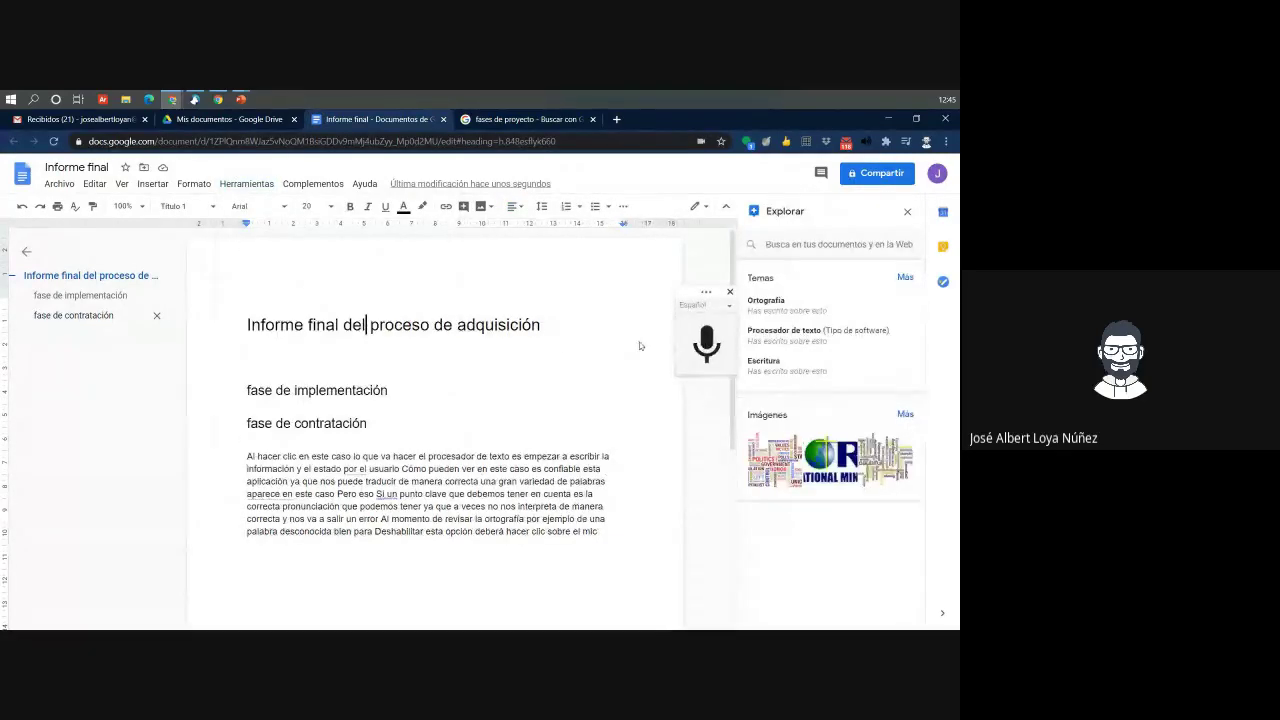
click(800, 250)
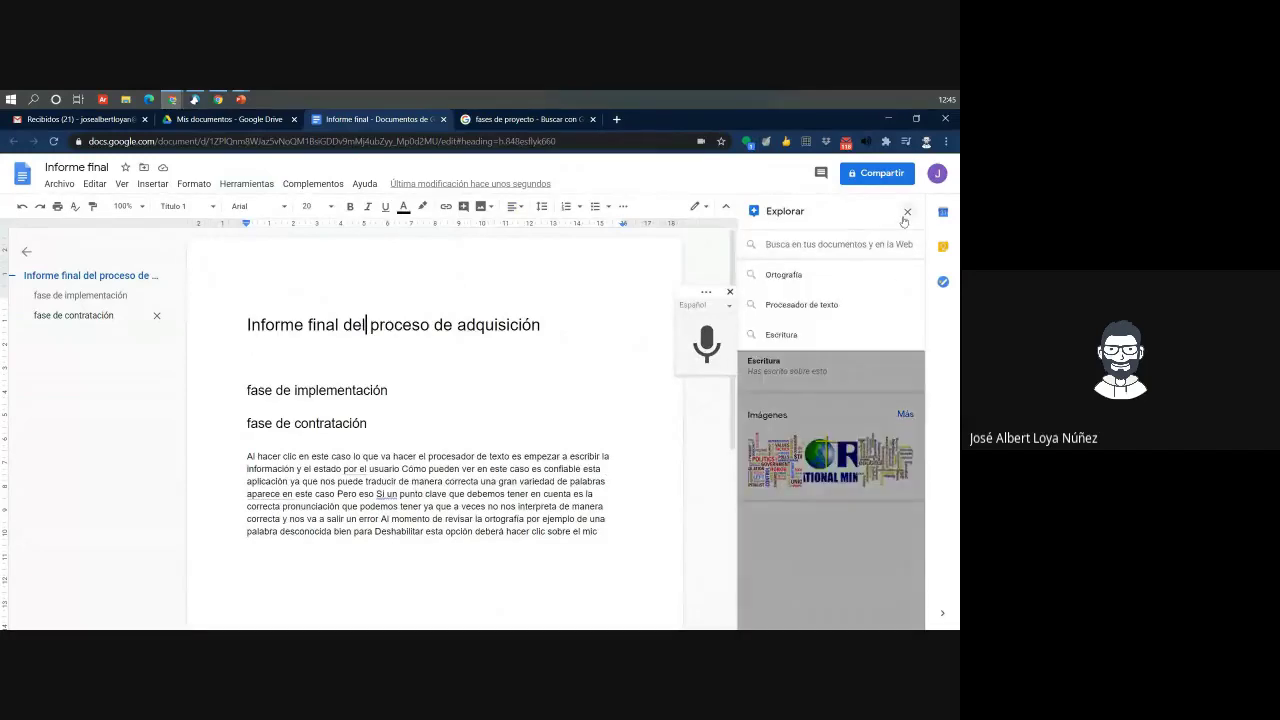
click(828, 254)
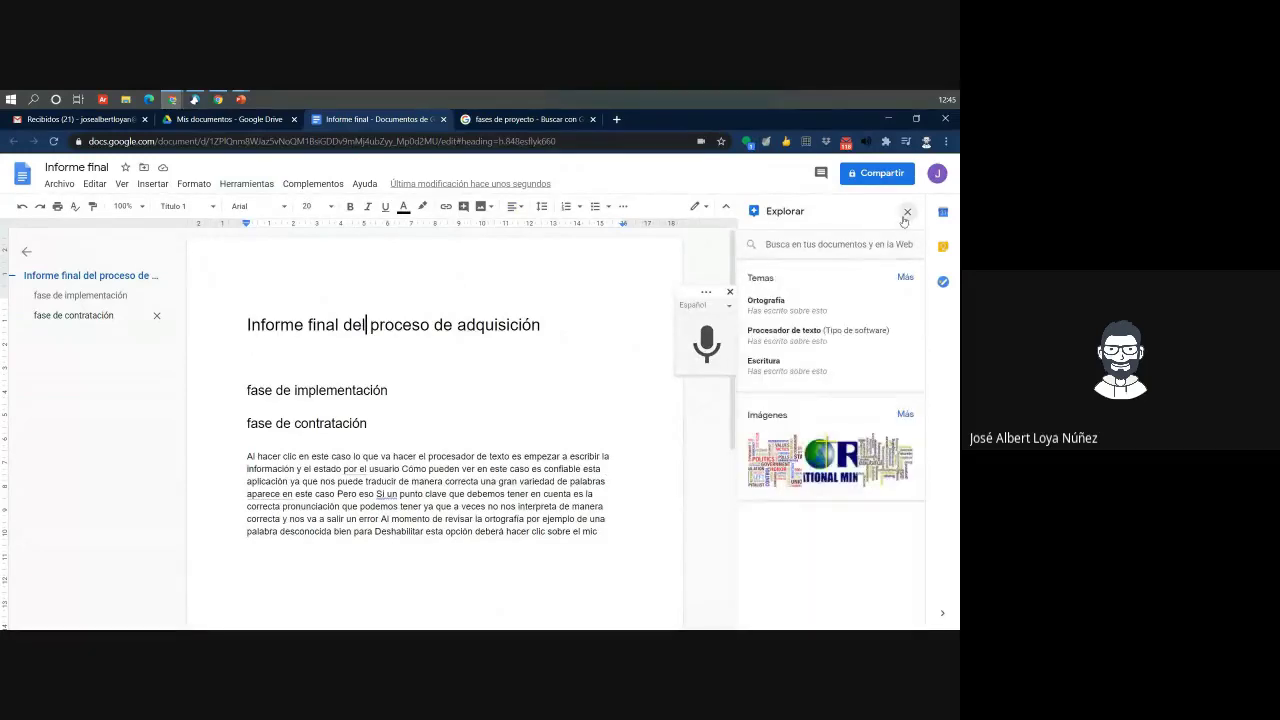
click(800, 245)
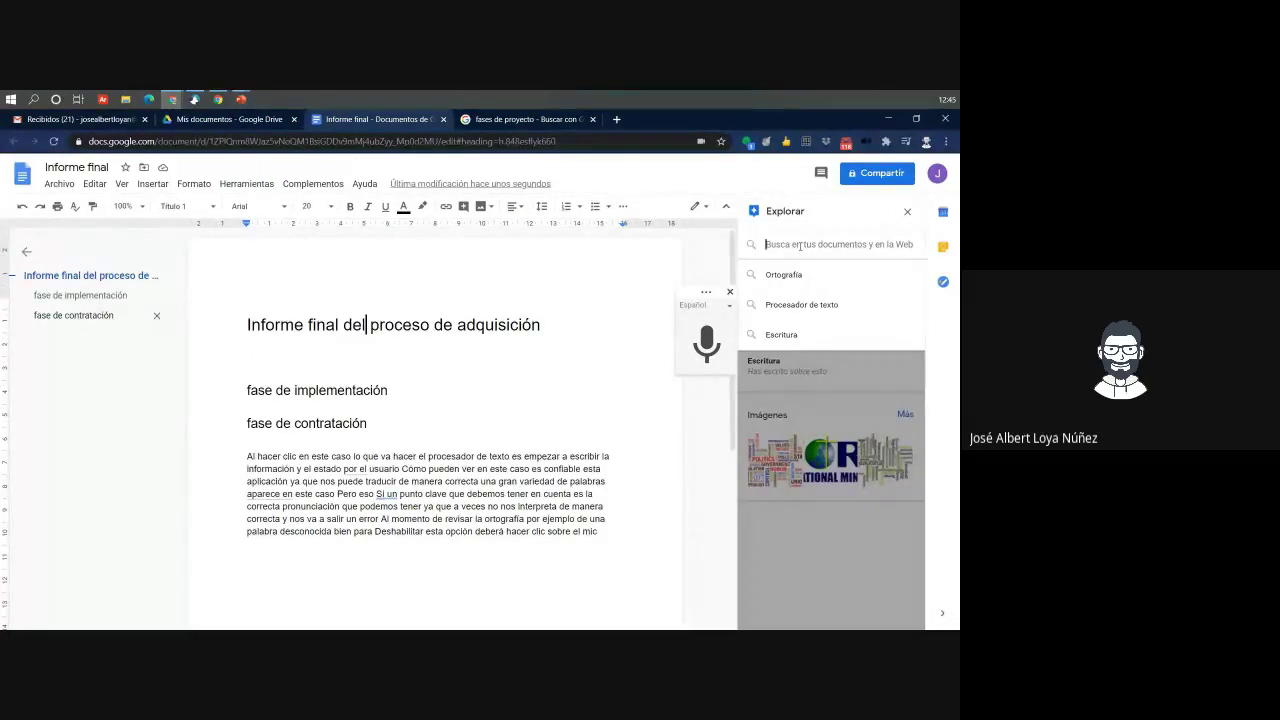
text(proce)
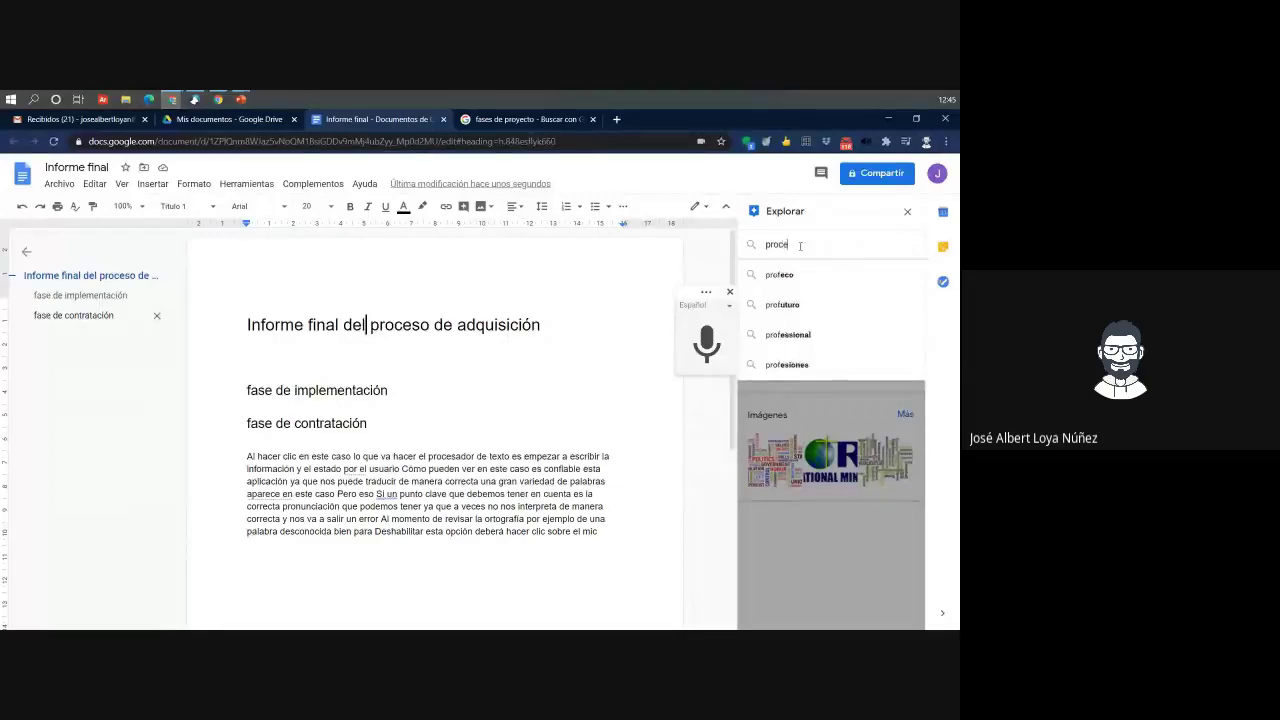
key(BackSpace)
key(BackSpace)
key(BackSpace)
key(BackSpace)
key(BackSpace)
text(fas)
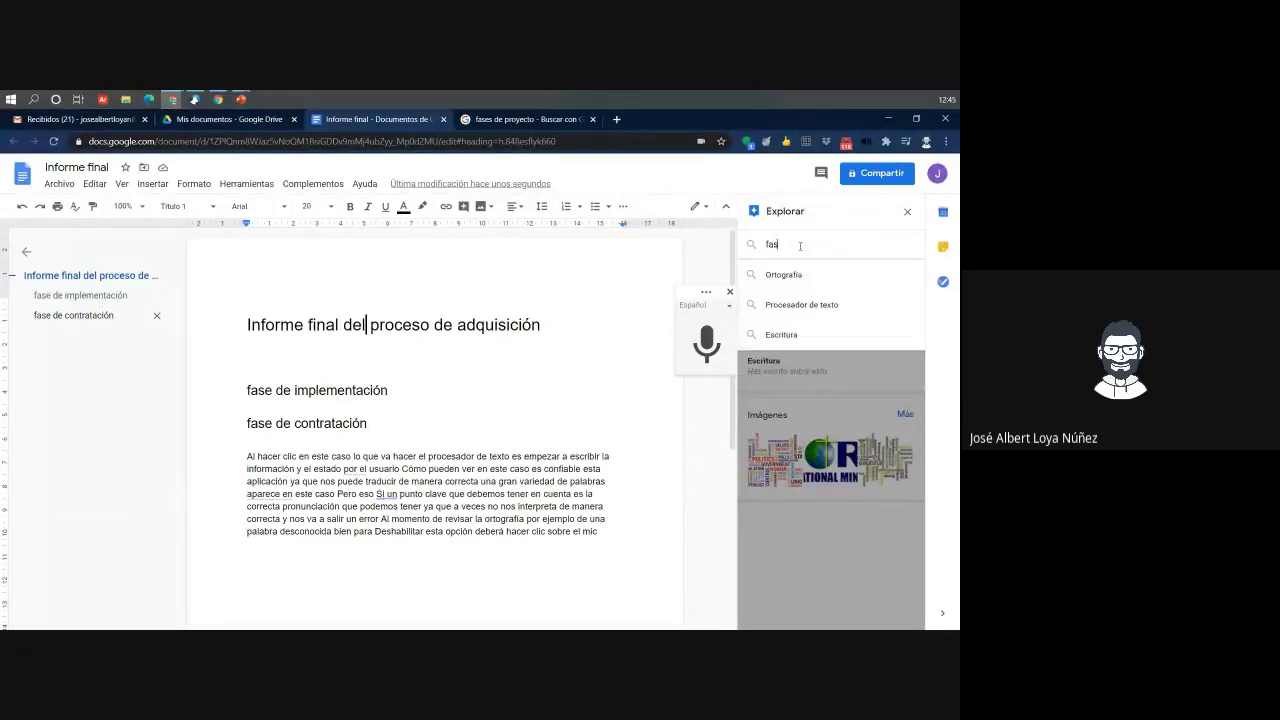
text(e de proyecto)
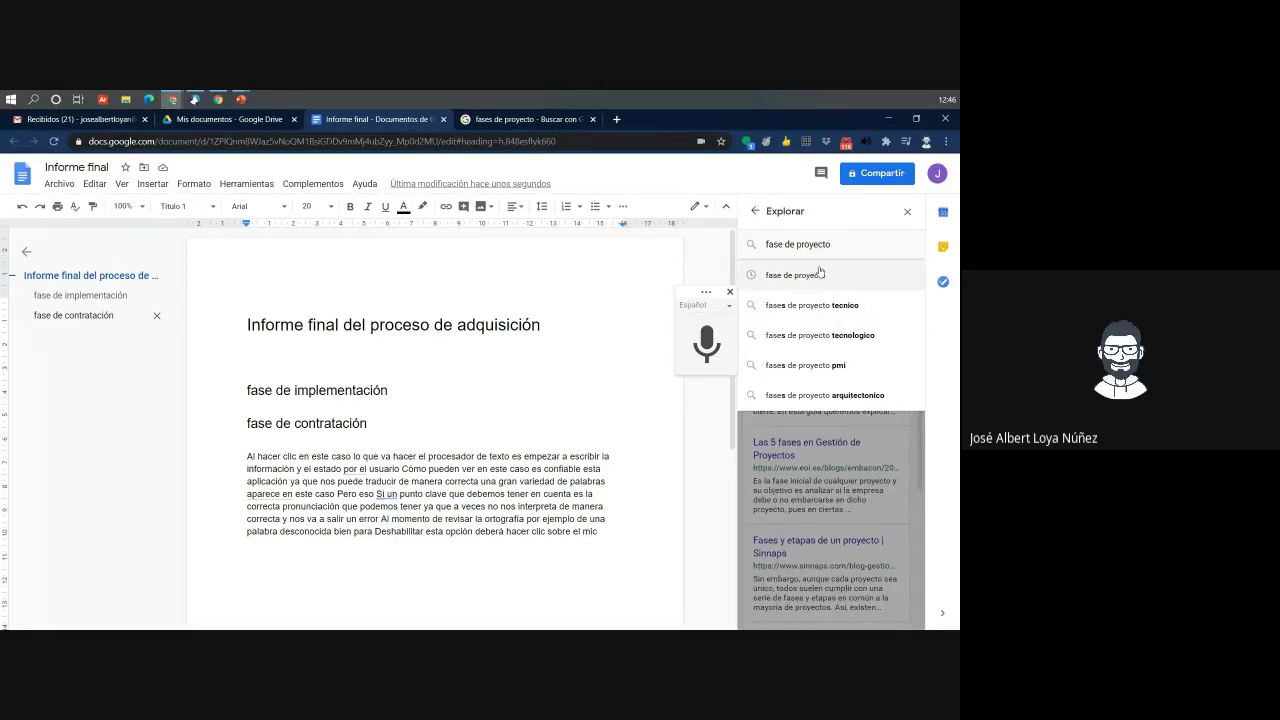
click(800, 275)
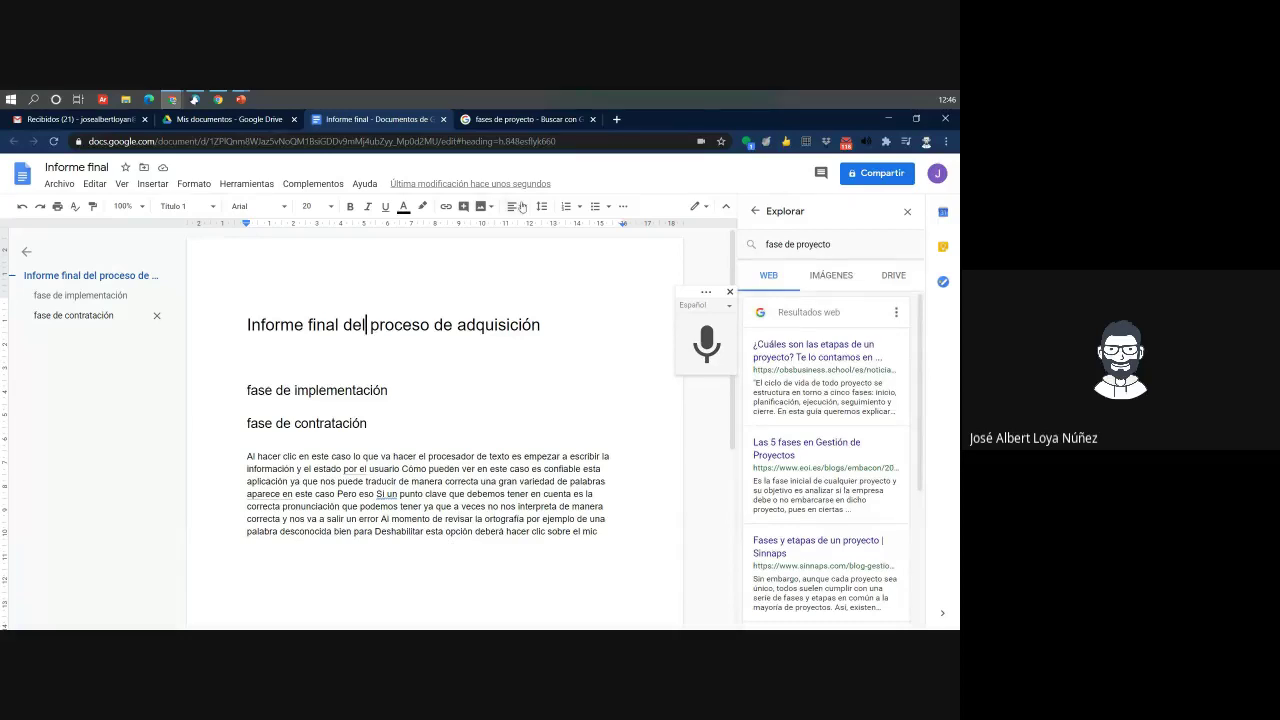
click(905, 213)
Look up the dictionary definition of the word "proceso" in the document title, and close the dictionary
click(394, 333)
key(shift+Right)
key(shift+Right)
key(shift+Right)
key(shift+Right)
key(Right)
key(shift+Left)
drag(395, 330, 447, 335)
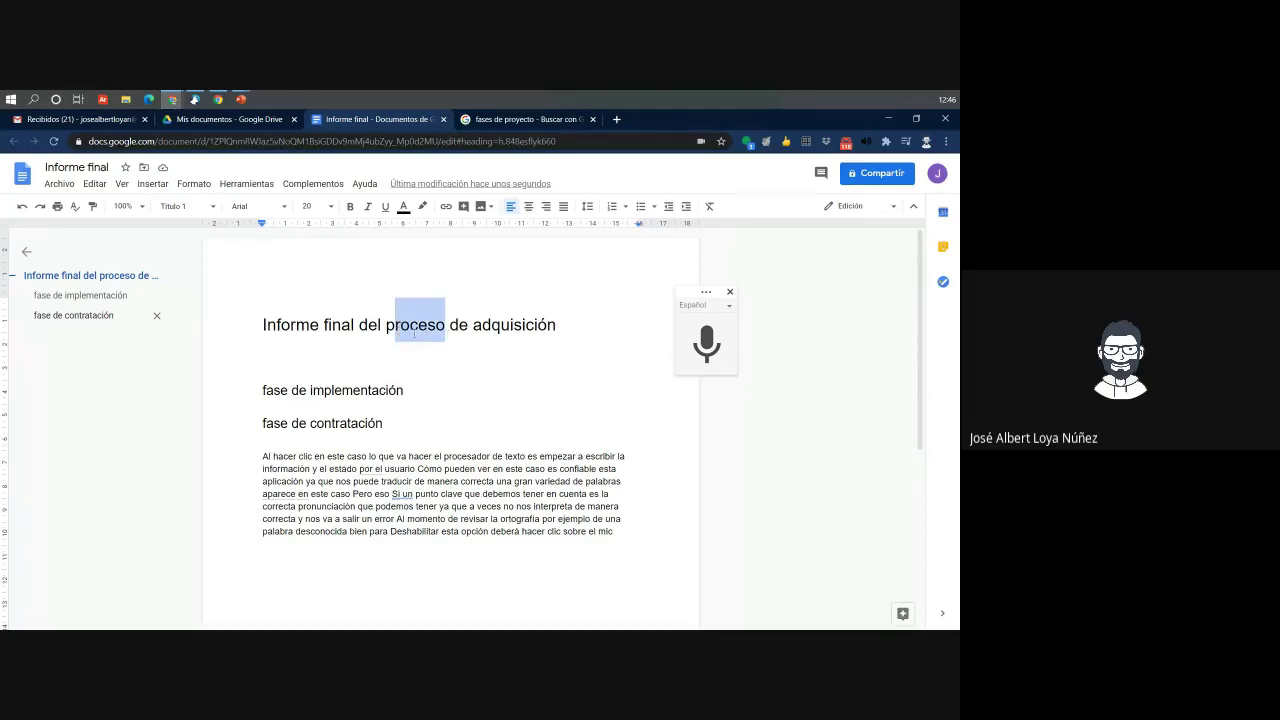
click(412, 333)
drag(440, 327, 446, 326)
right_click(414, 329)
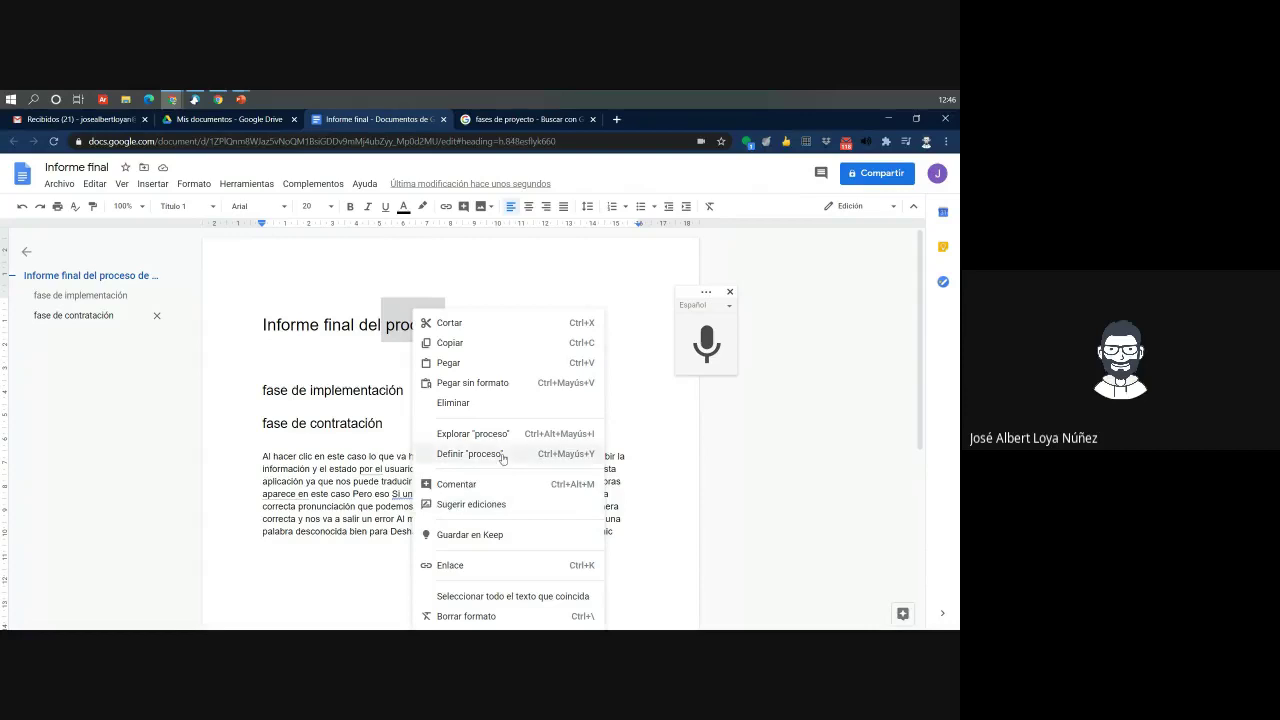
click(470, 454)
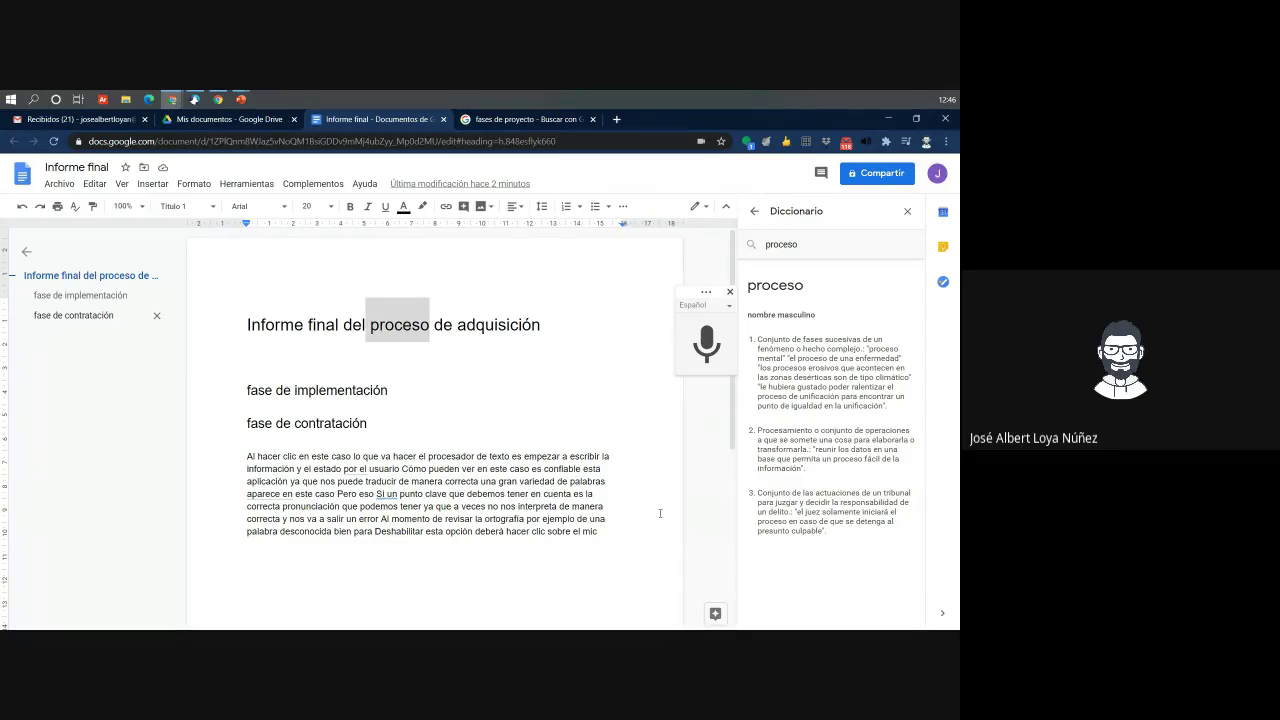
click(907, 211)
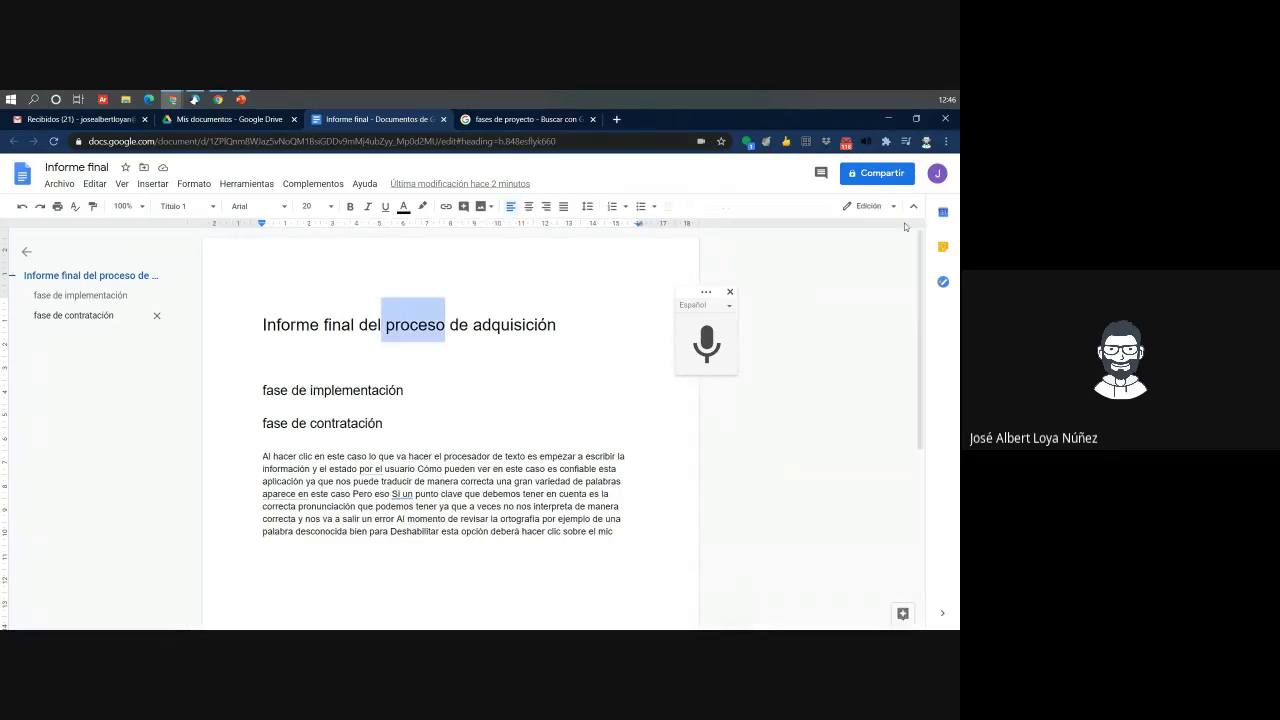
Close the voice typing widget and add two empty lines after the dictated paragraph
click(629, 305)
click(730, 292)
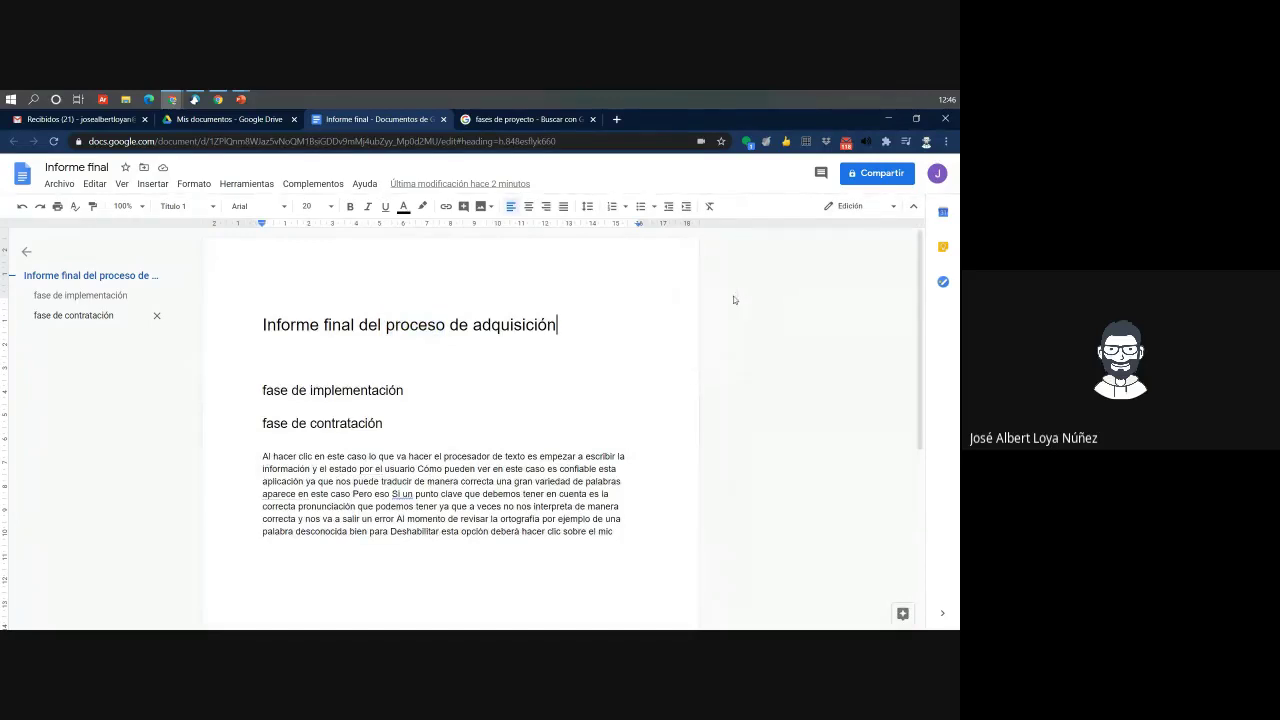
scroll(543, 512, down, 5)
click(636, 281)
key(Return)
key(Return)
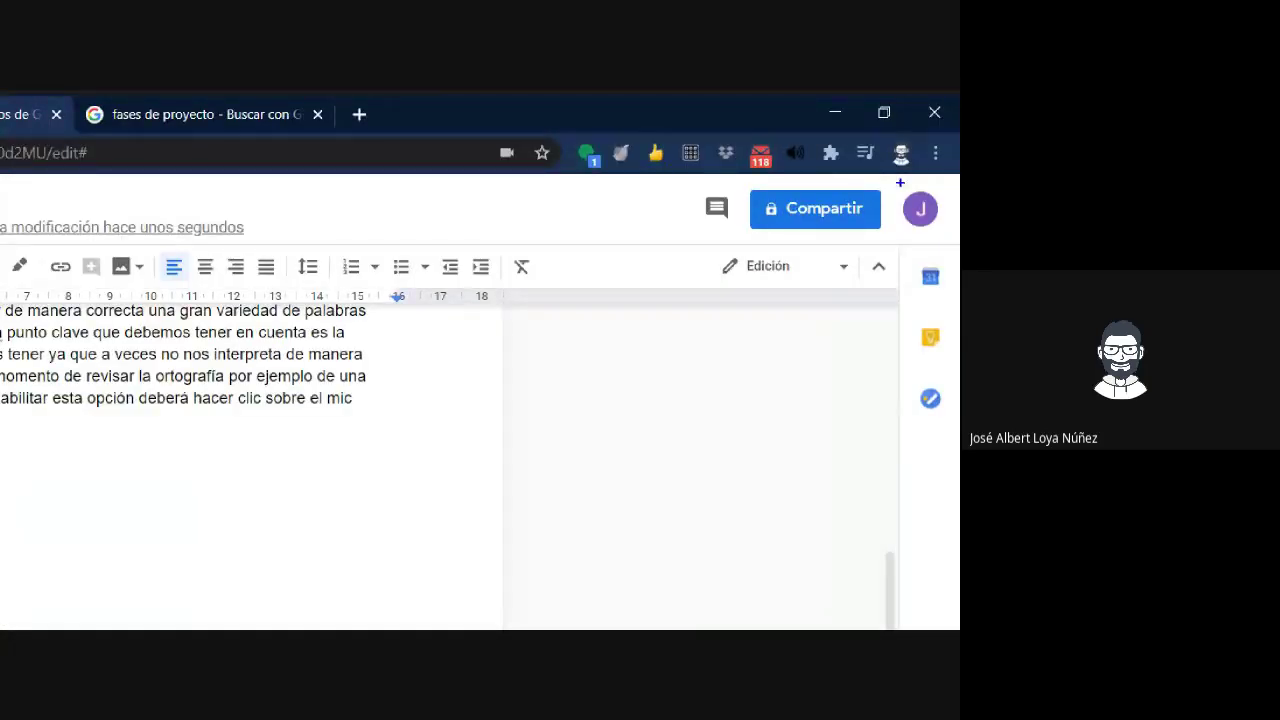
mouse_move(749, 180)
mouse_down()
mouse_move(911, 234)
mouse_move(893, 234)
mouse_up()
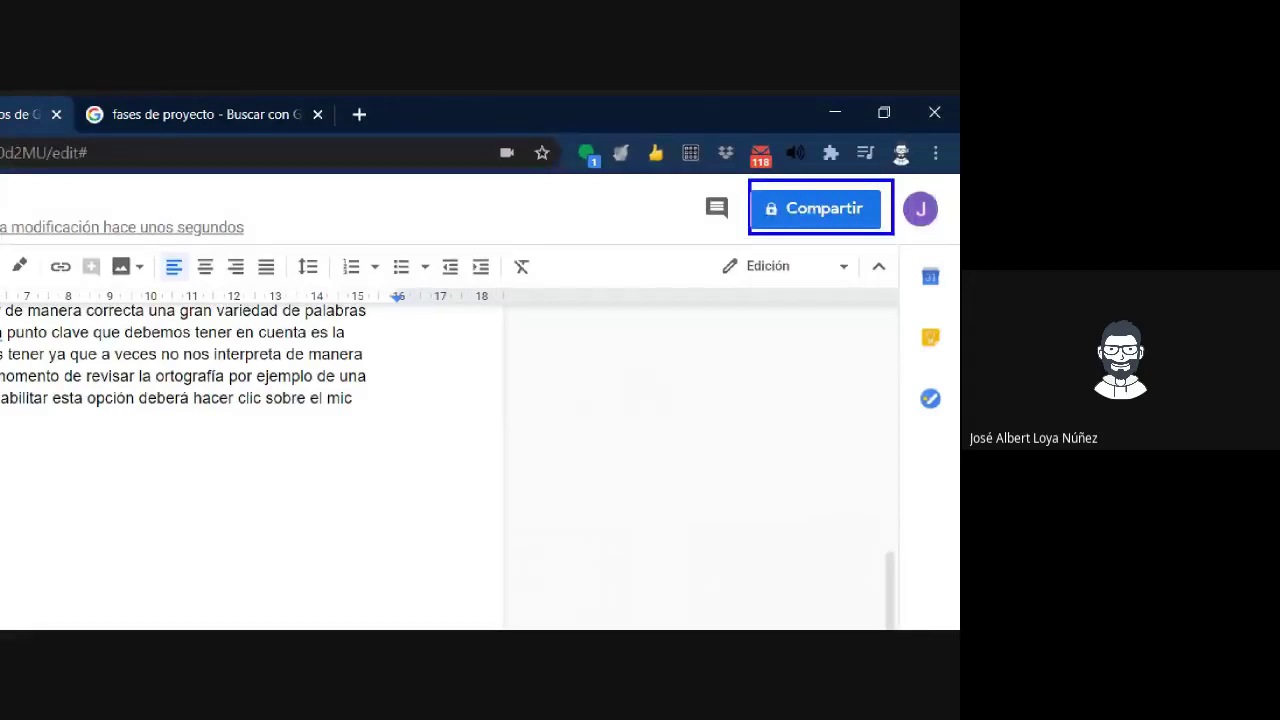
drag(782, 202, 713, 284)
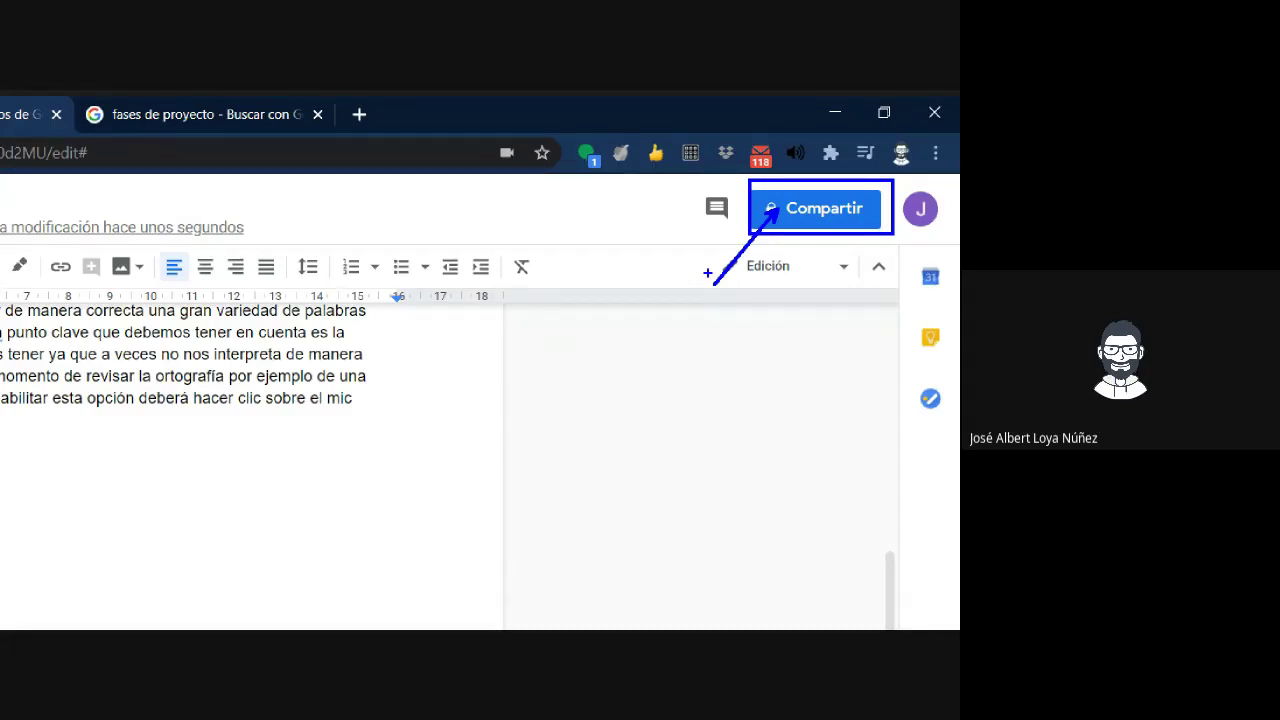
key(Escape)
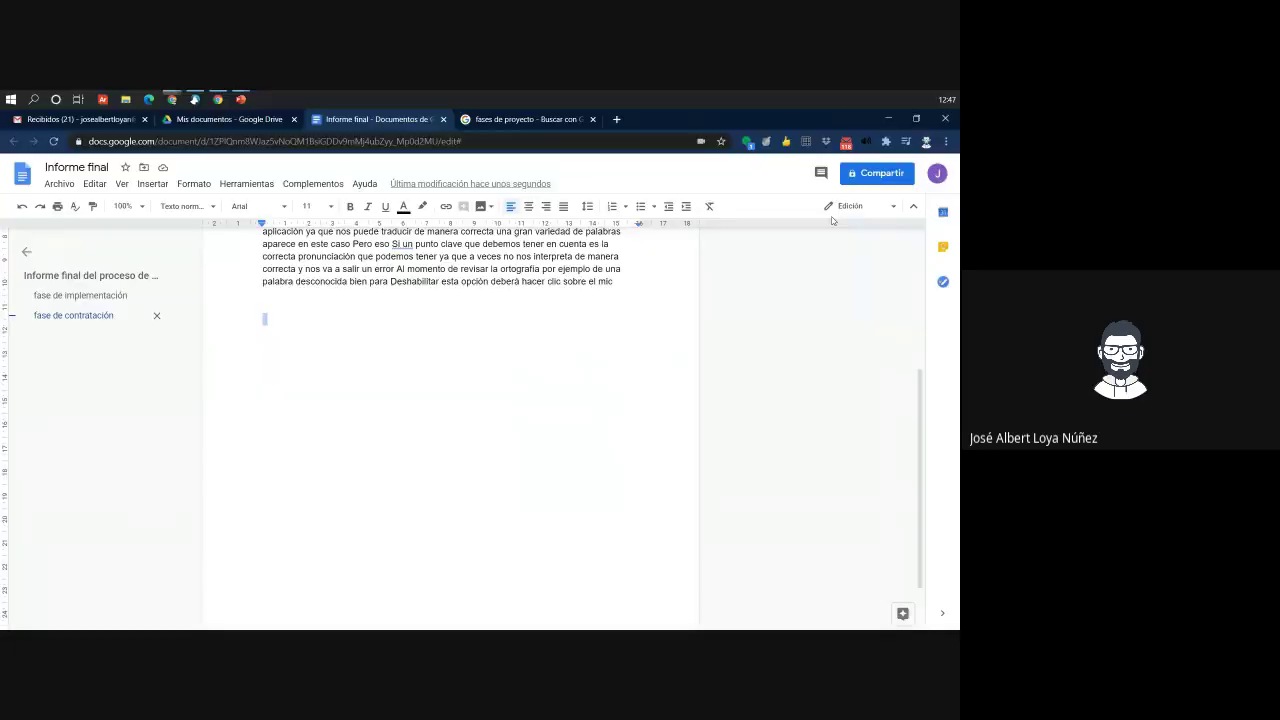
Share the document with anyone who has the link, give them the Editor role, and copy the link
click(872, 182)
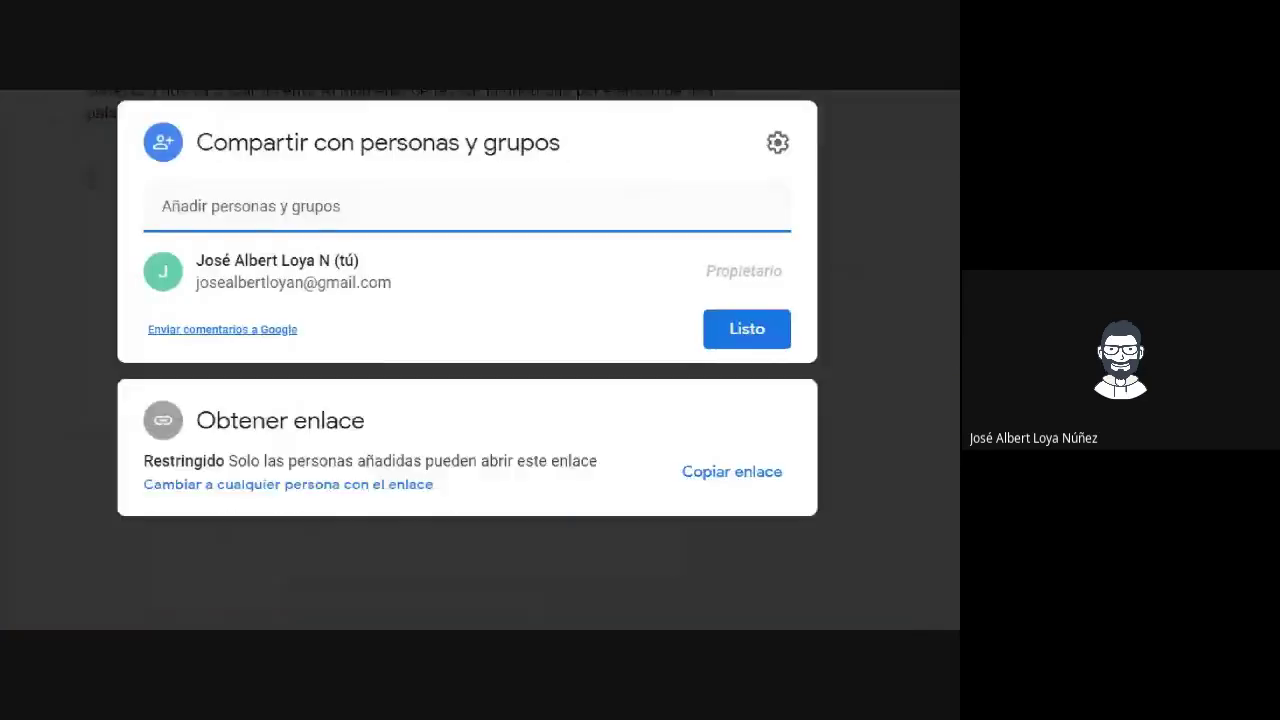
mouse_move(130, 200)
mouse_down()
mouse_move(417, 343)
mouse_move(874, 418)
mouse_up()
drag(720, 268, 910, 342)
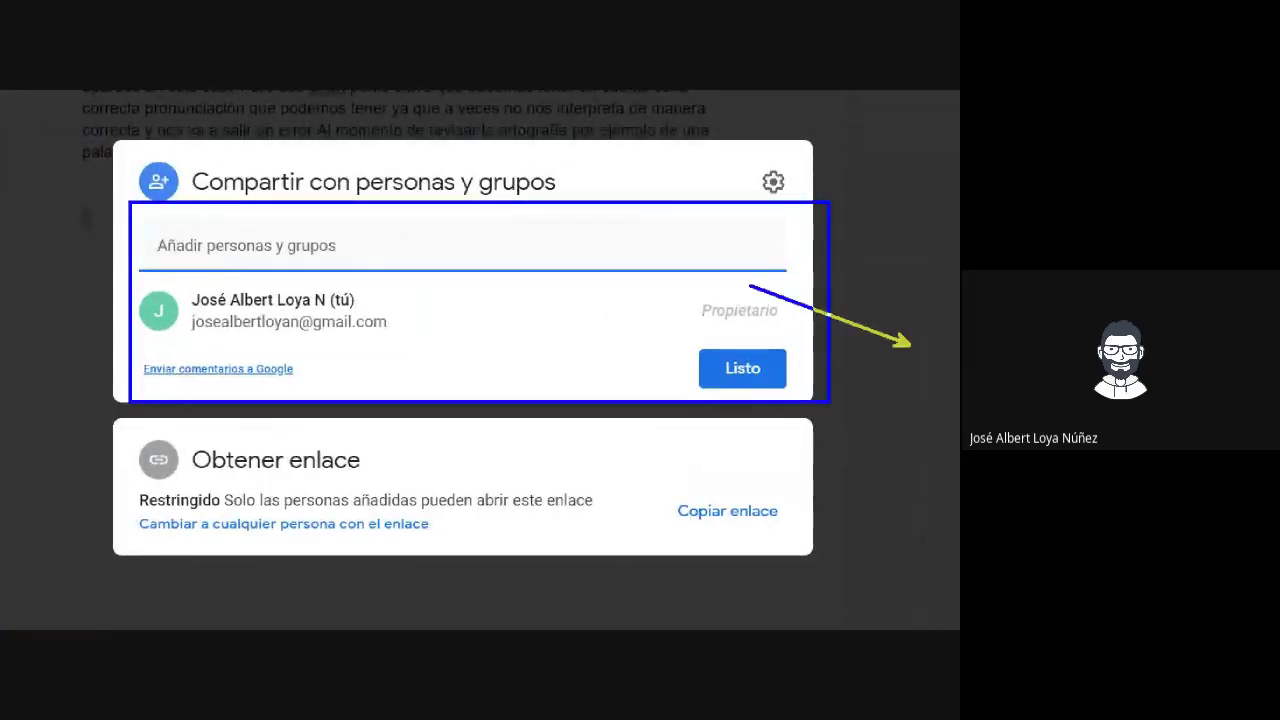
key(ctrl+z)
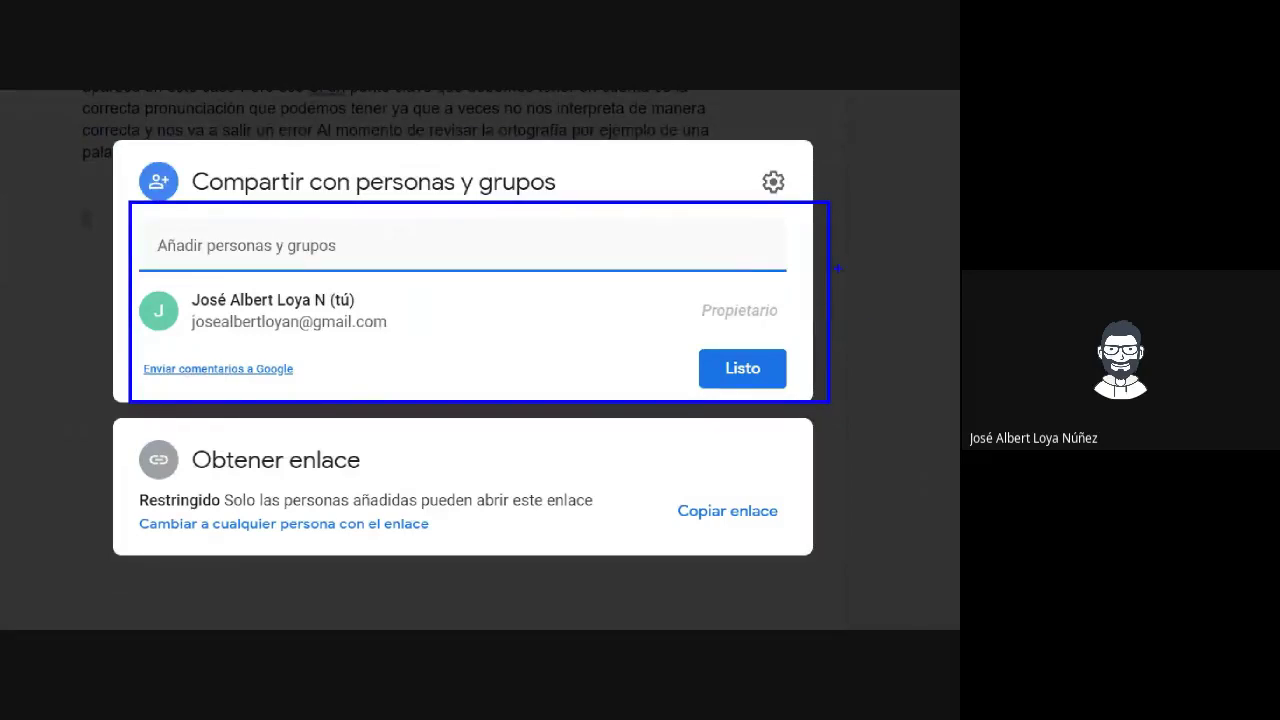
drag(749, 277, 925, 375)
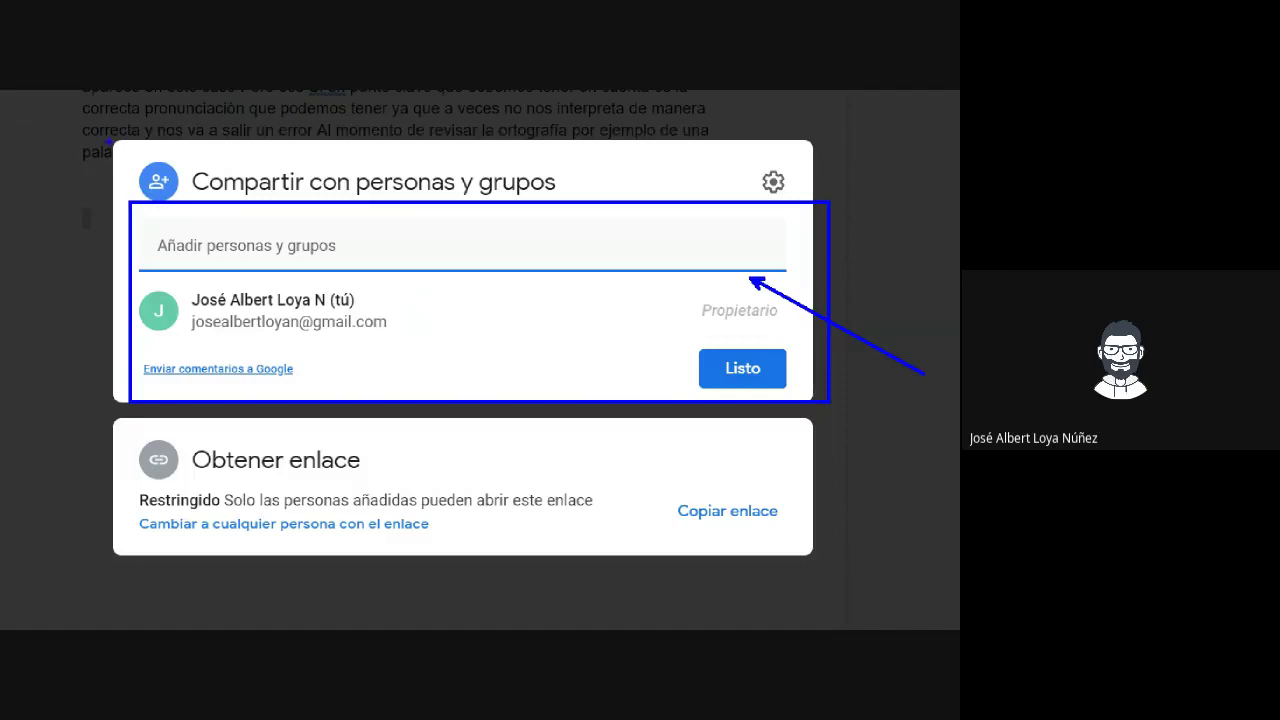
key(Escape)
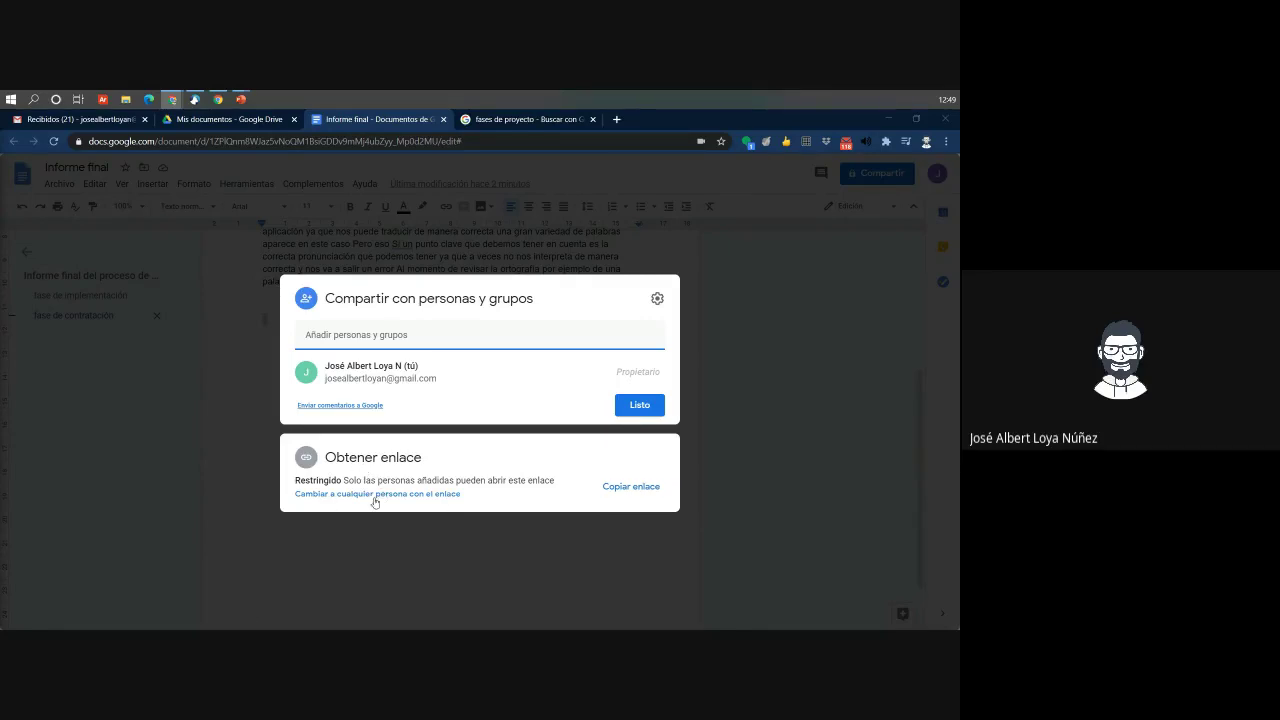
click(423, 496)
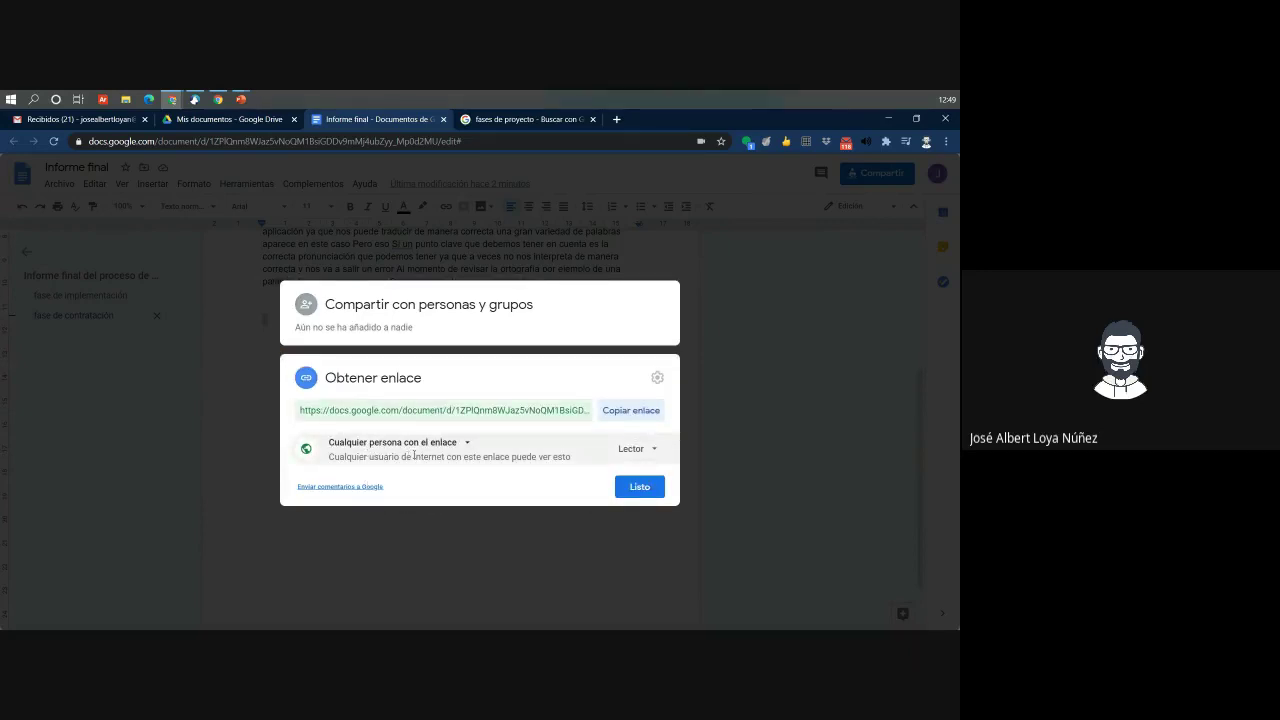
click(636, 456)
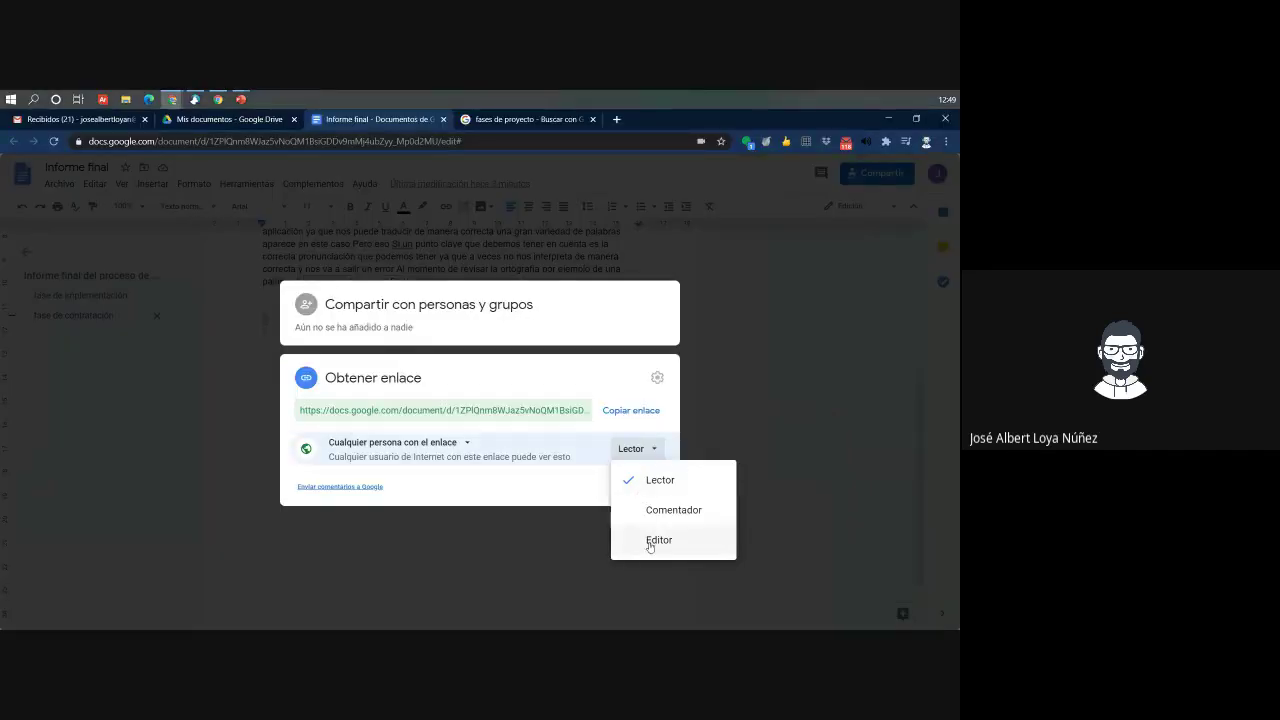
click(680, 564)
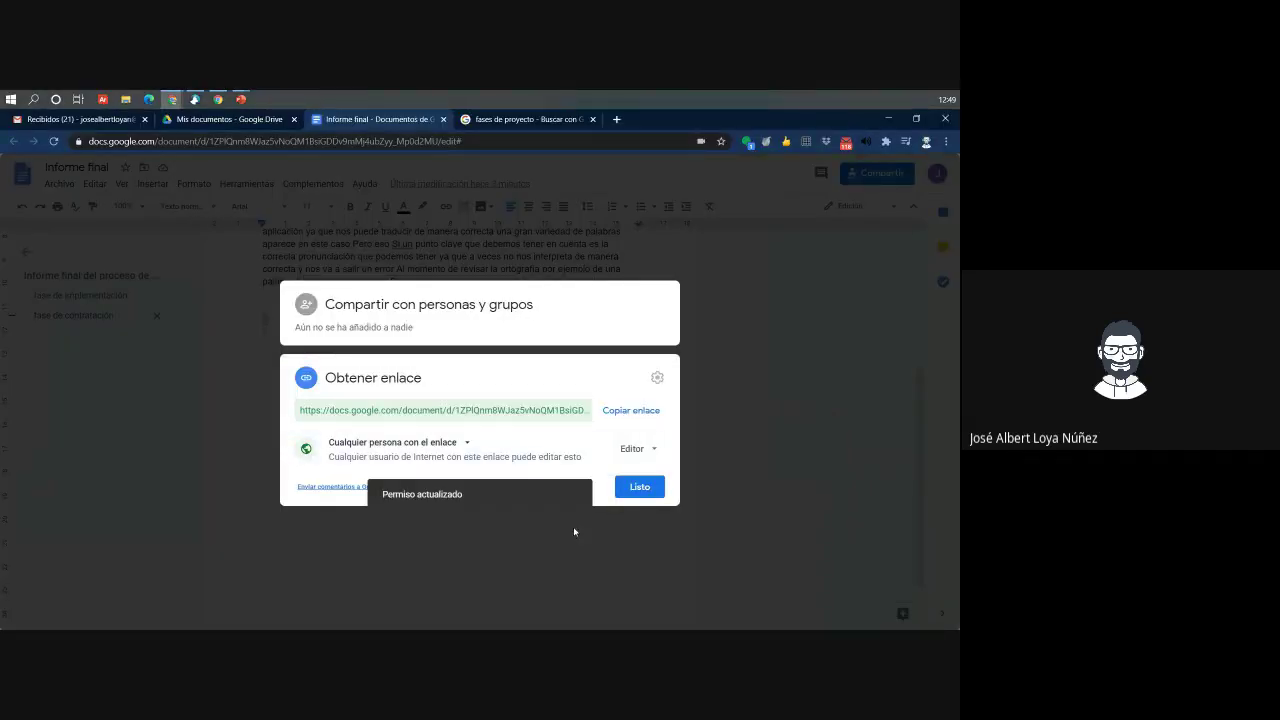
click(612, 412)
click(641, 487)
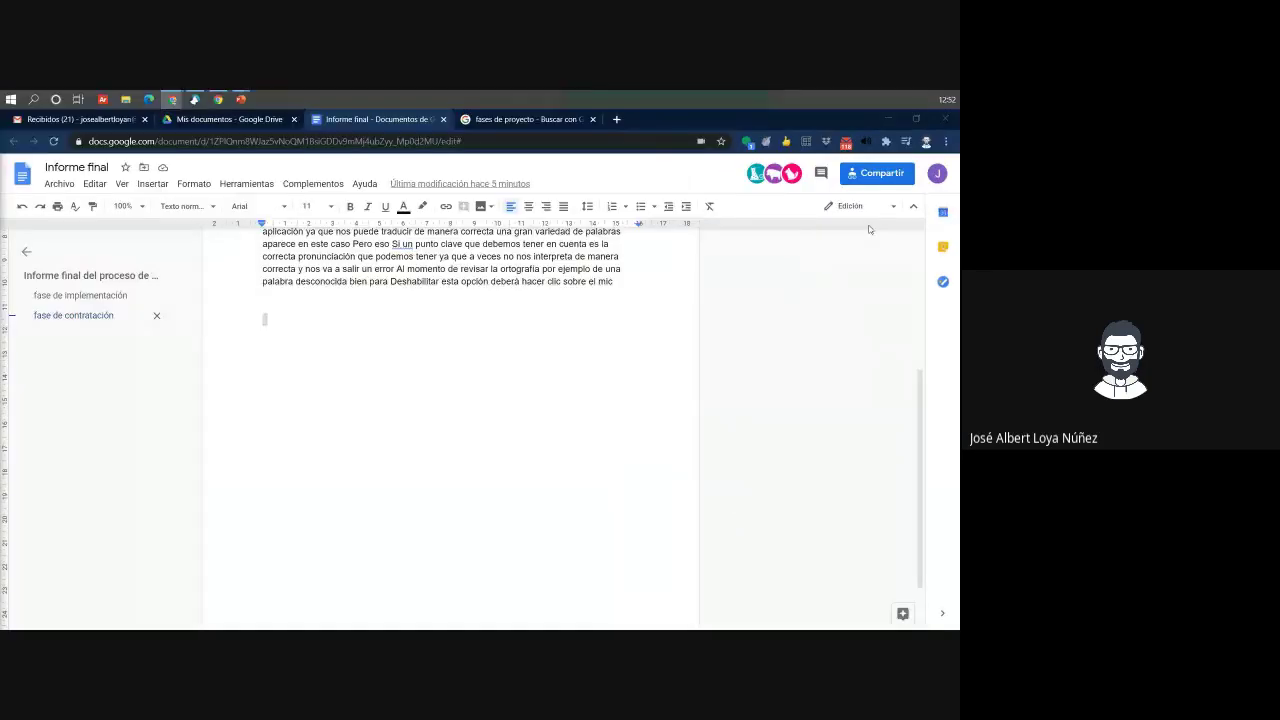
Change the role for anyone with the document's link to Comentador and finish sharing
click(877, 178)
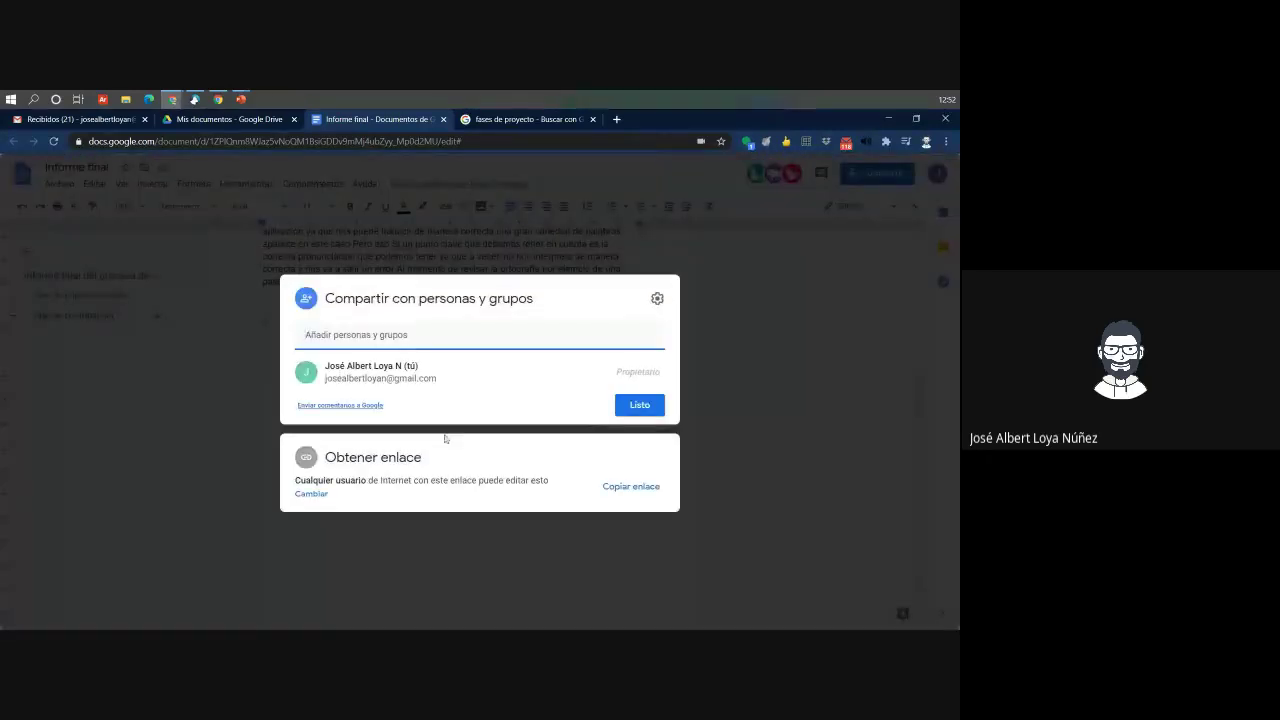
click(318, 493)
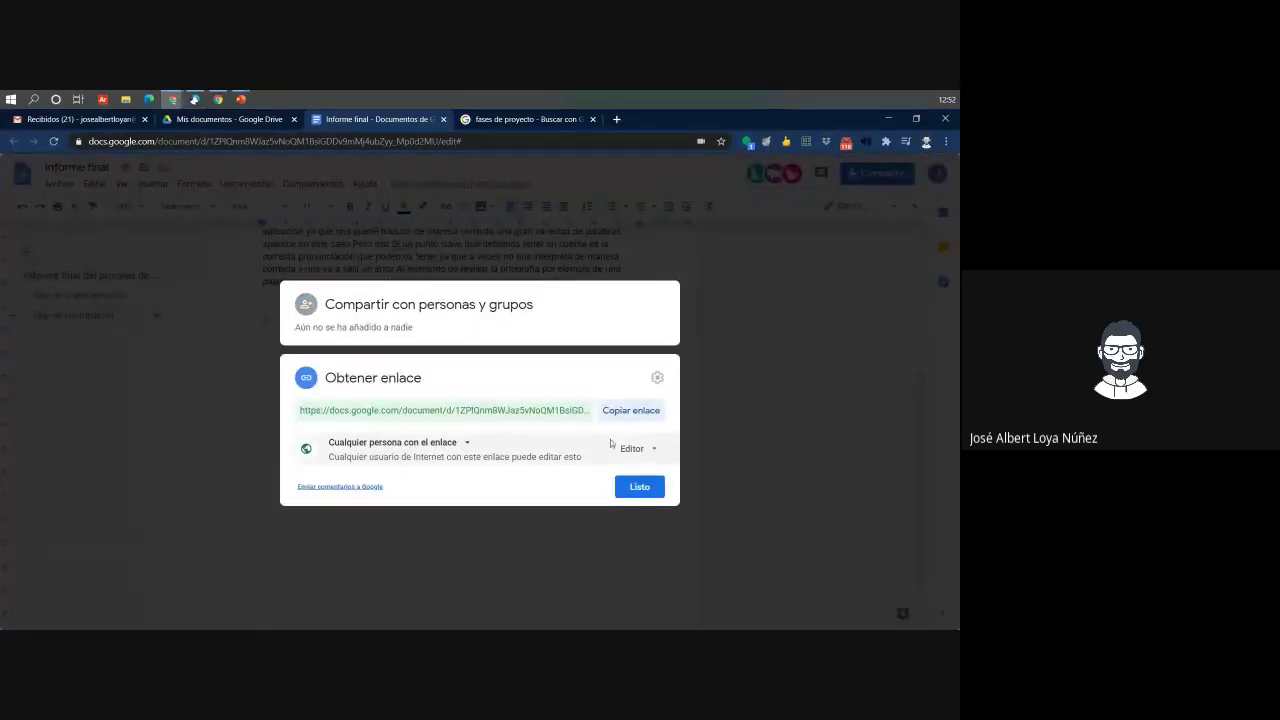
click(635, 449)
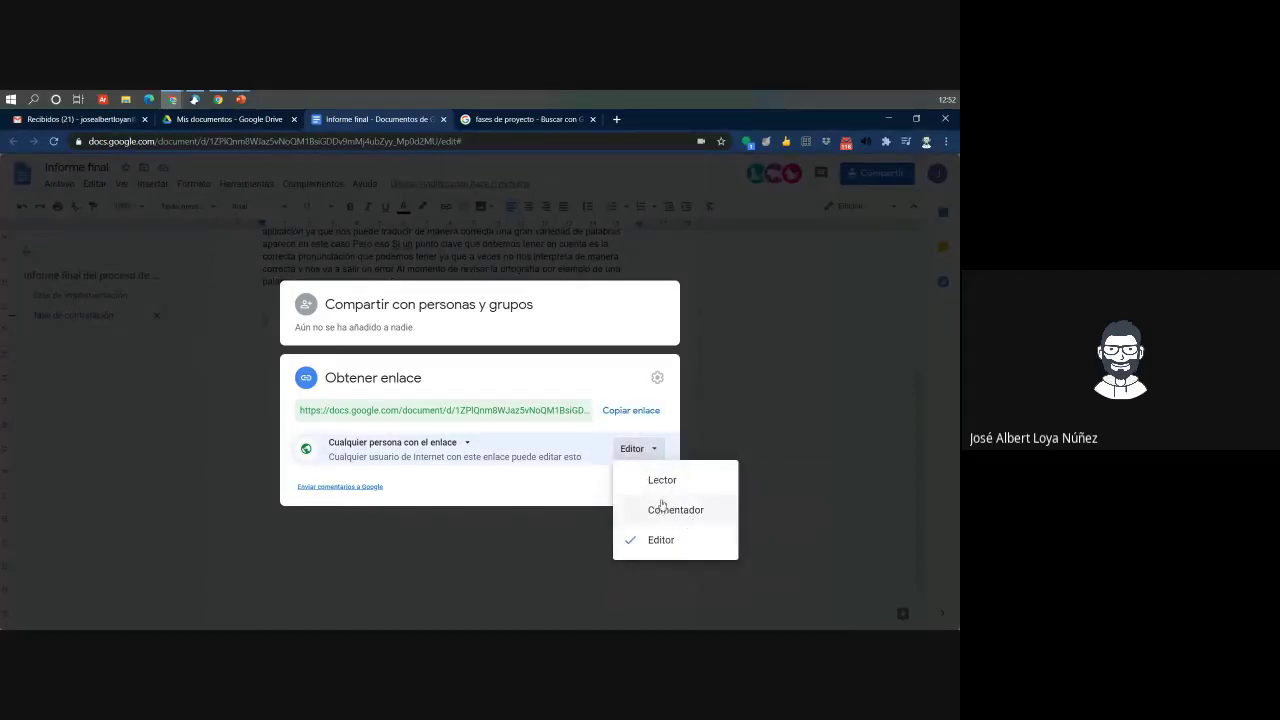
click(666, 512)
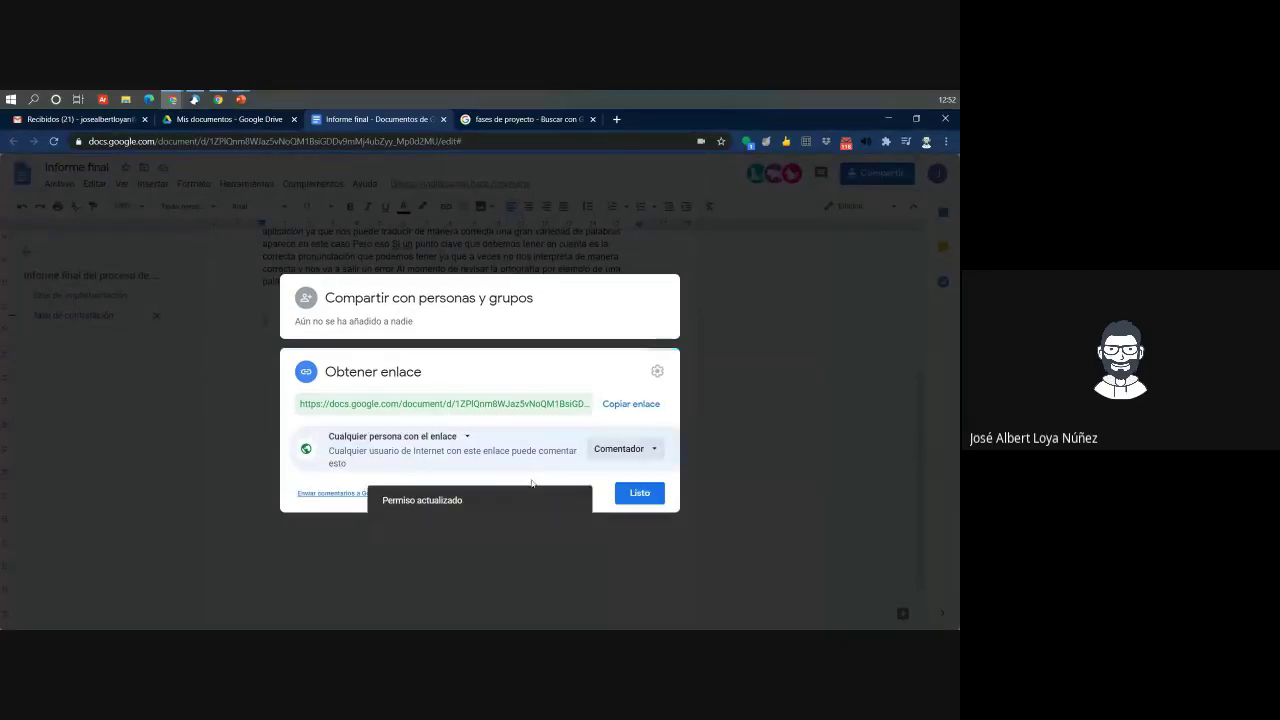
click(639, 493)
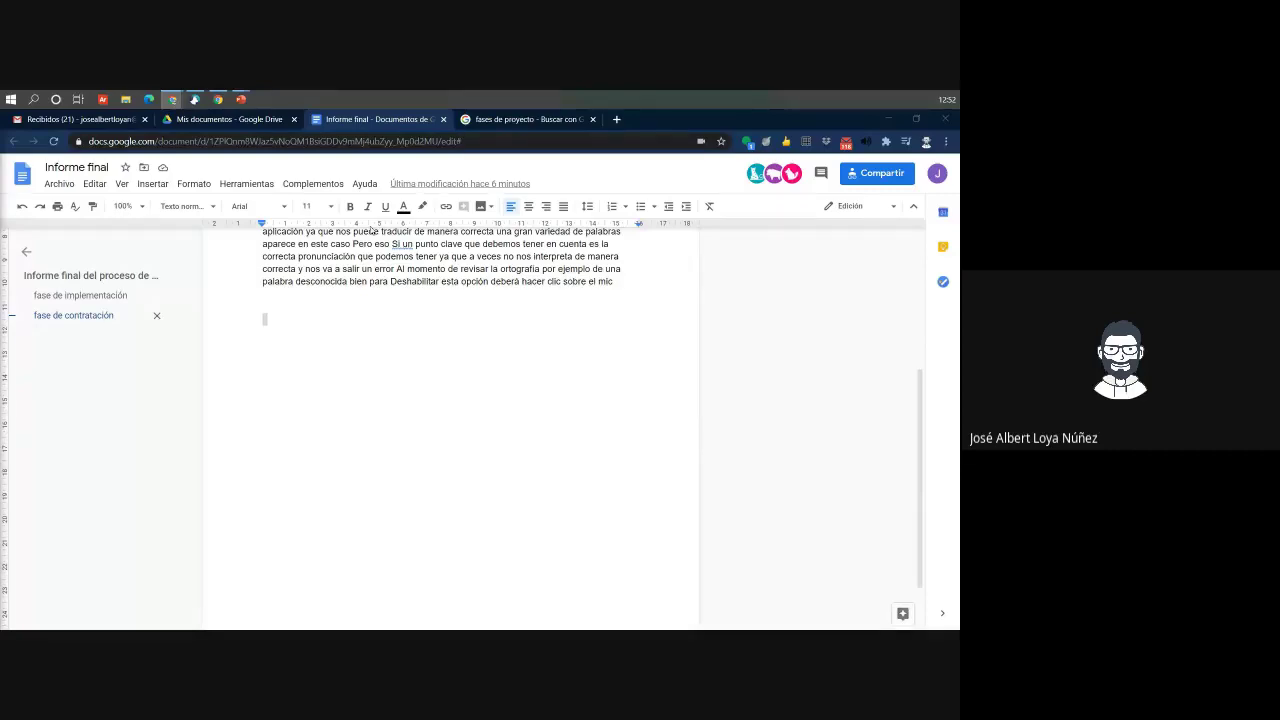
Open the sharing settings of the Informe final document and add the first collaborator's e-mail address as a recipient
click(858, 183)
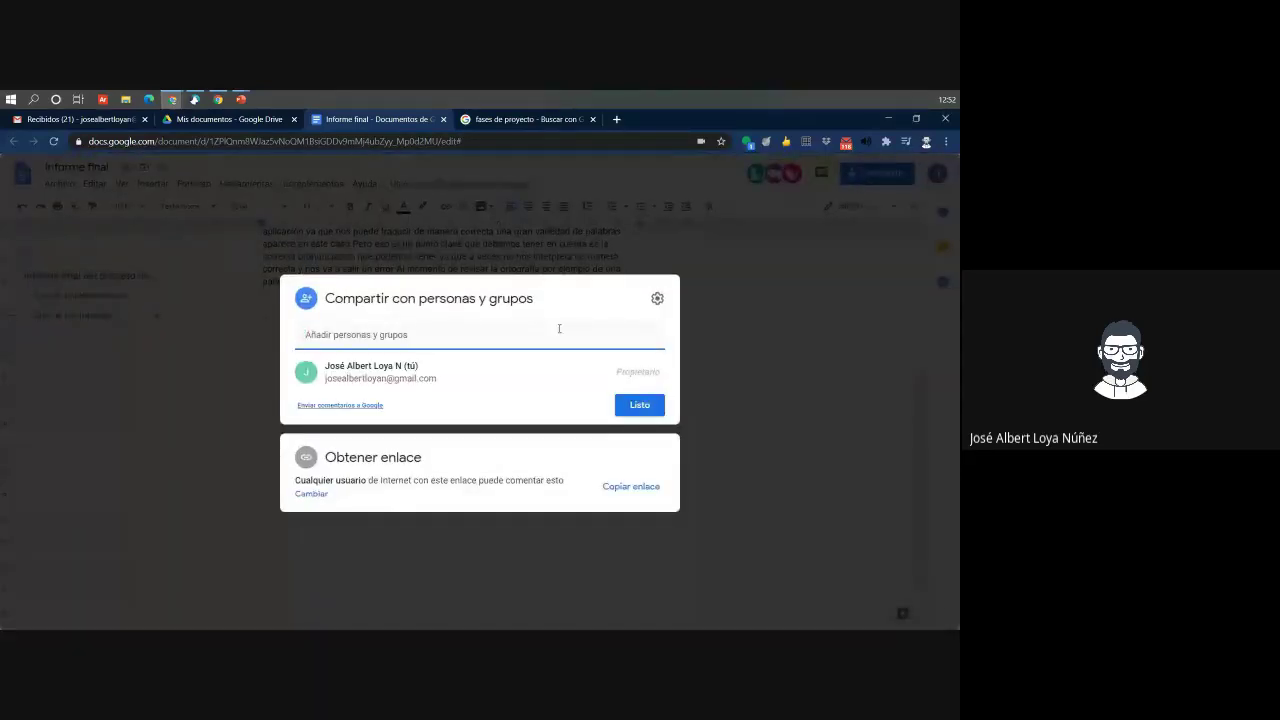
click(381, 335)
key(ctrl+v)
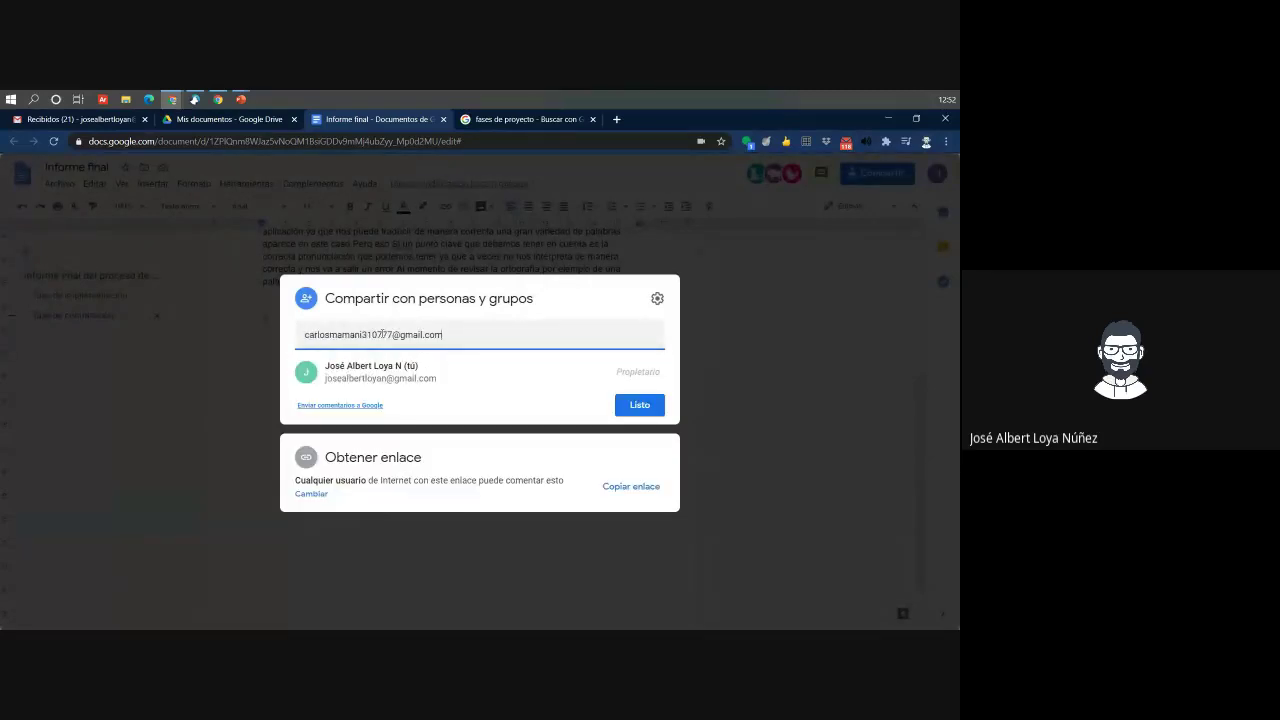
click(489, 375)
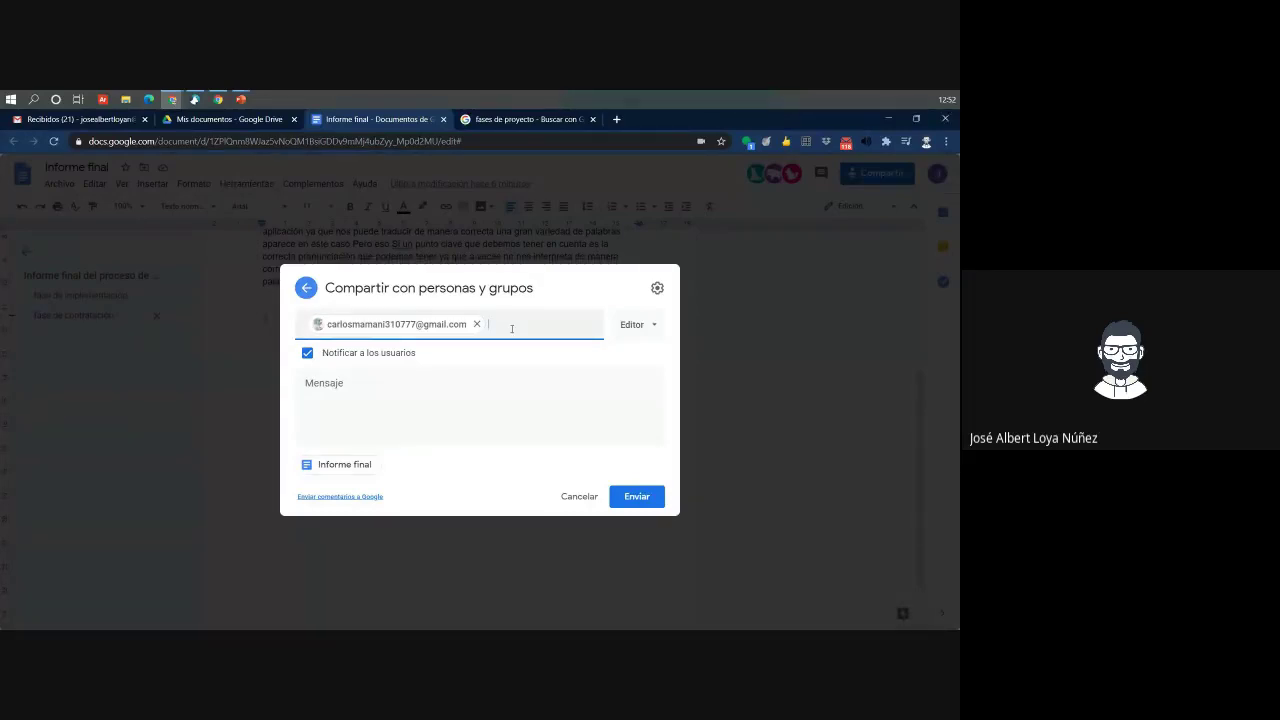
Enter a second collaborator's e-mail address, replace it with another collaborator's institutional address, and add that as a recipient
key(ctrl+v)
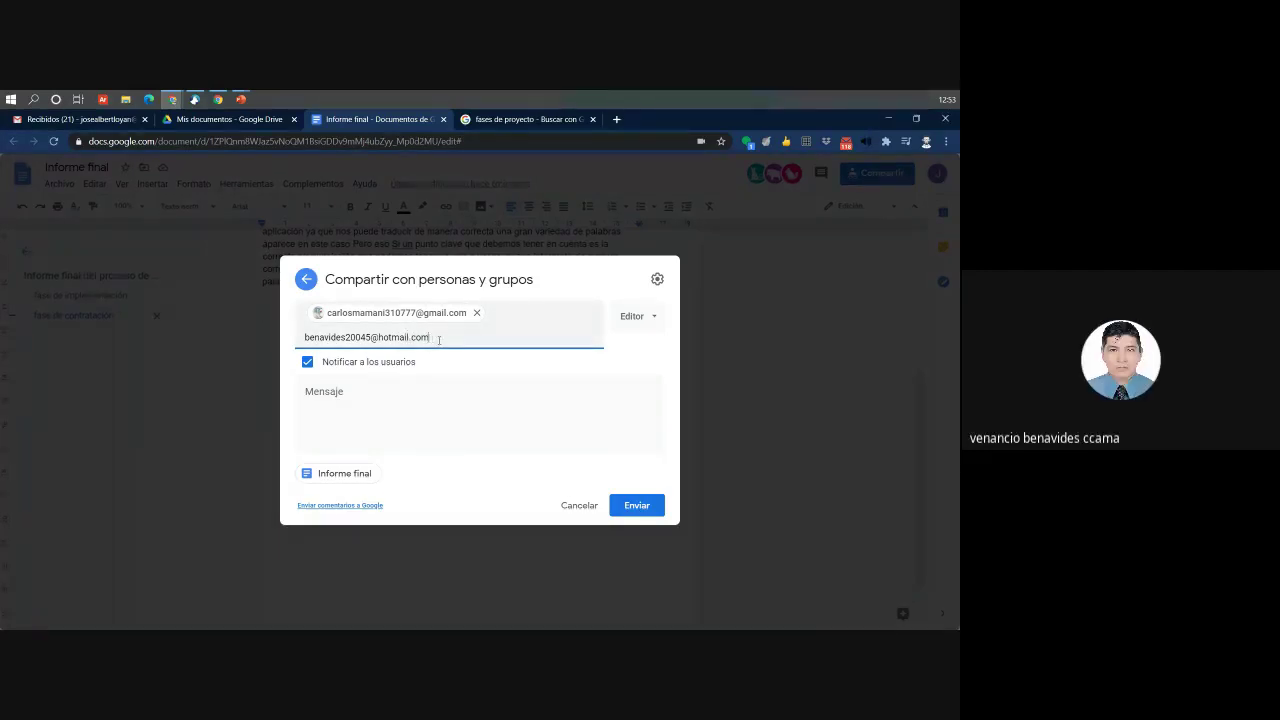
drag(459, 340, 299, 336)
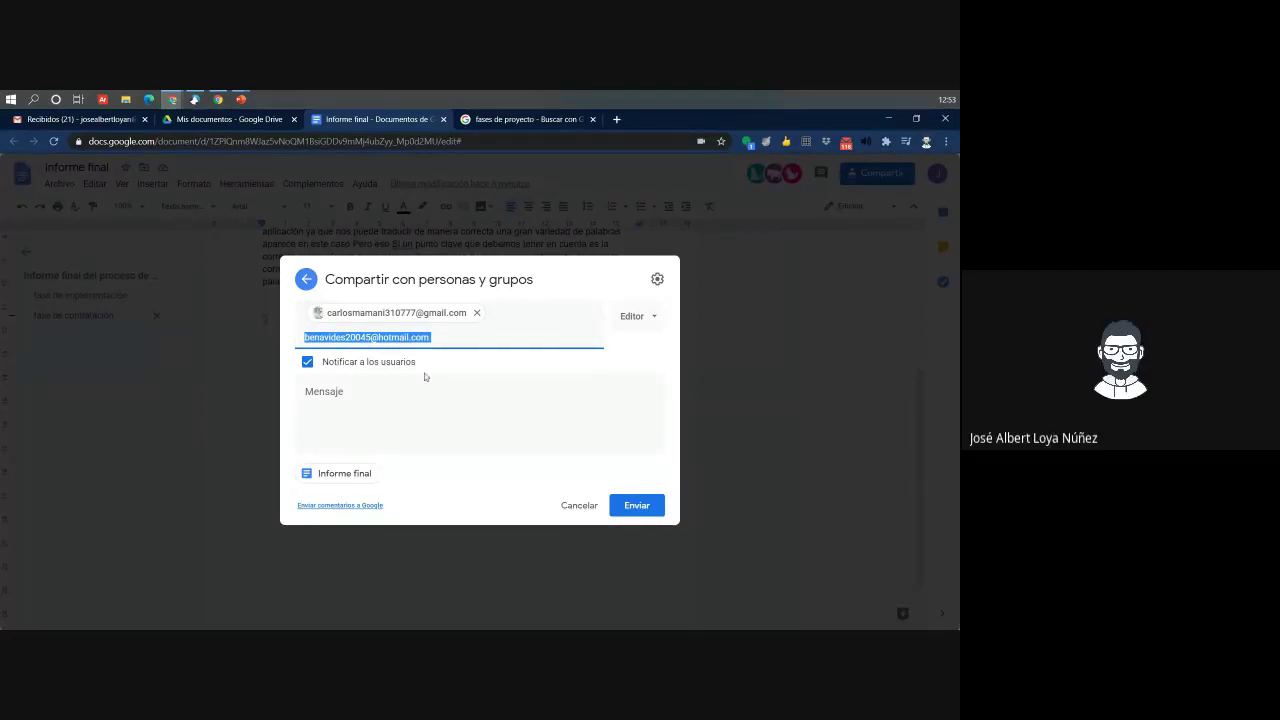
key(End)
key(shift+Left)
key(shift+Left)
key(shift+Left)
key(shift+Left)
key(shift+Left)
key(shift+Left)
key(shift+Left)
key(shift+Left)
key(shift+Left)
key(shift+Left)
key(shift+Left)
key(shift+Left)
key(shift+Left)
key(shift+Left)
key(shift+Left)
key(shift+Left)
key(shift+Left)
key(shift+Left)
key(shift+Left)
key(shift+Left)
key(shift+Left)
key(shift+Left)
key(shift+Right)
key(shift+Right)
key(shift+Right)
key(shift+Right)
key(shift+Left)
key(shift+Left)
key(shift+Left)
key(shift+Left)
key(ctrl+v)
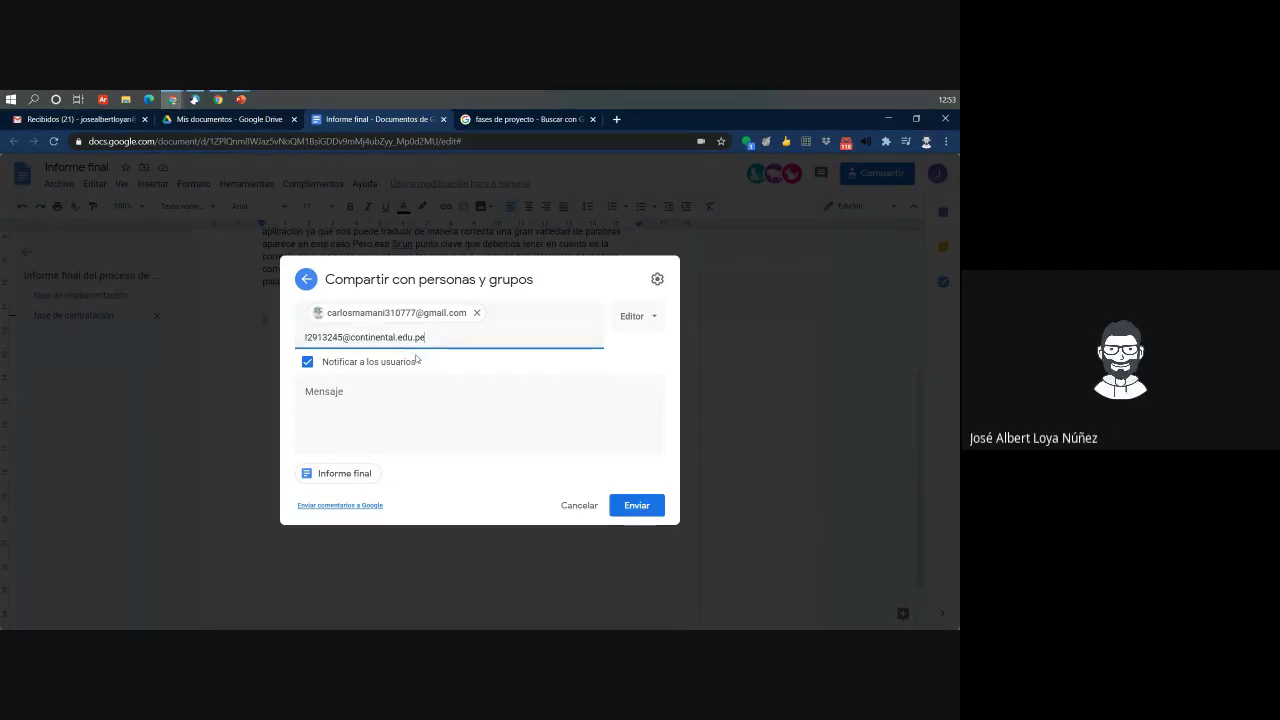
click(418, 369)
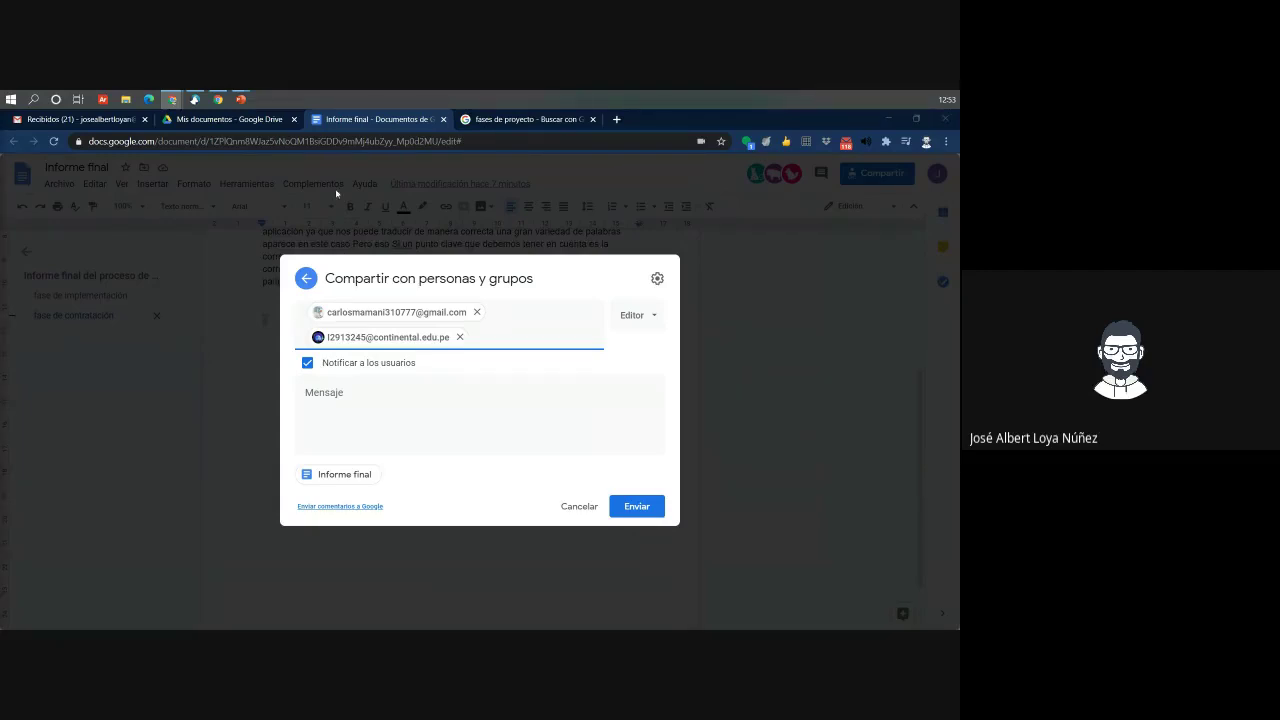
Add a third collaborator's e-mail address to the recipients
key(ctrl+v)
click(397, 408)
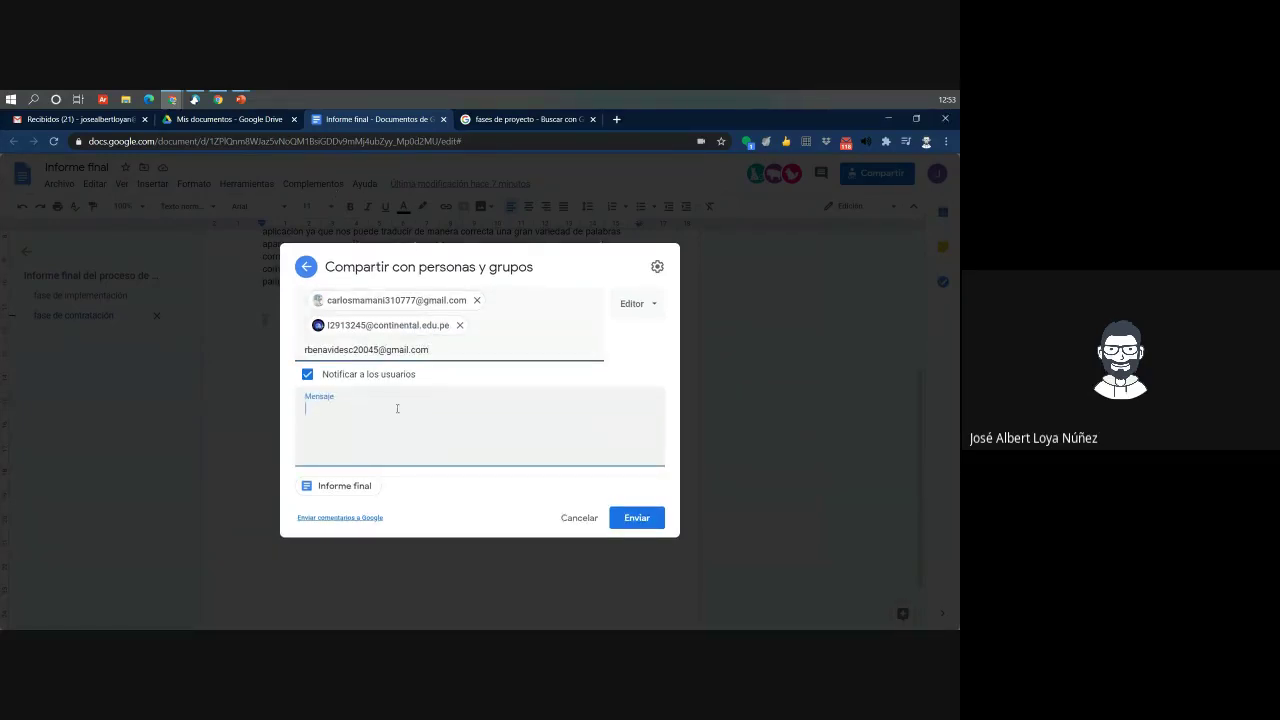
click(455, 349)
click(428, 380)
click(404, 438)
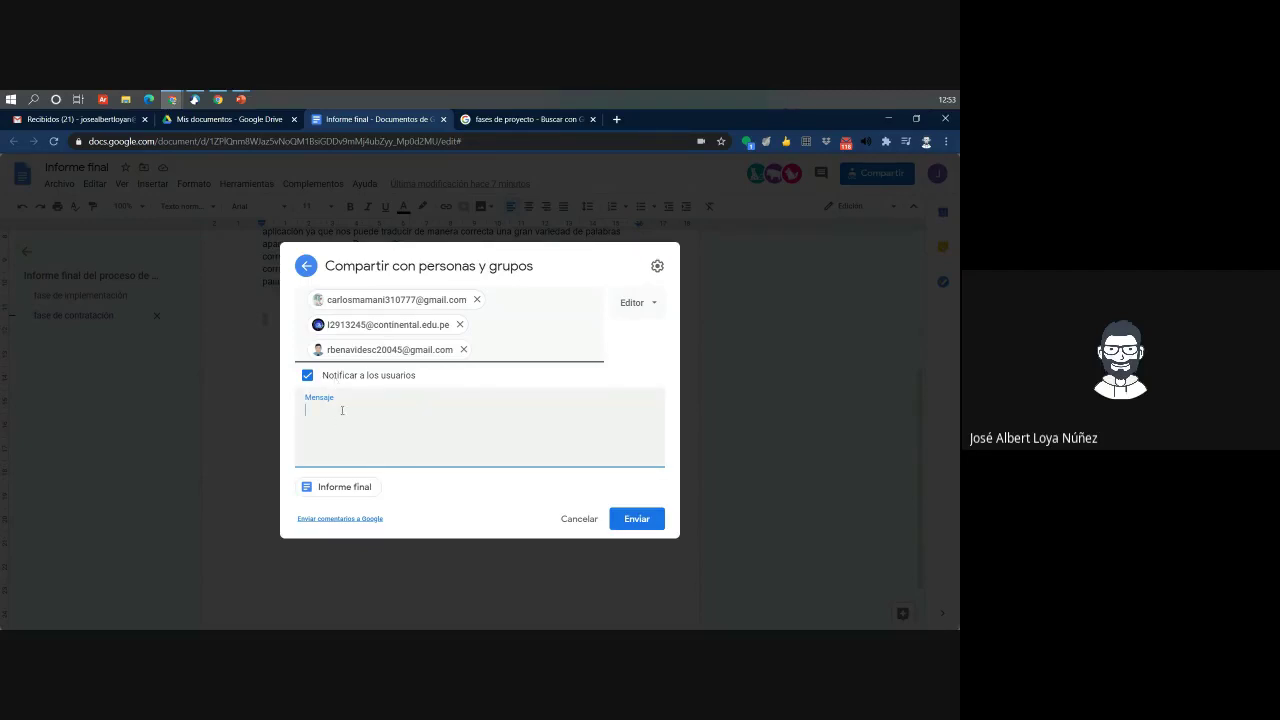
Write the invitation message "Buenas tarde comparto el archivo a trabajar"
text(Hol)
key(BackSpace)
key(BackSpace)
key(BackSpace)
text(Buenas Tarde)
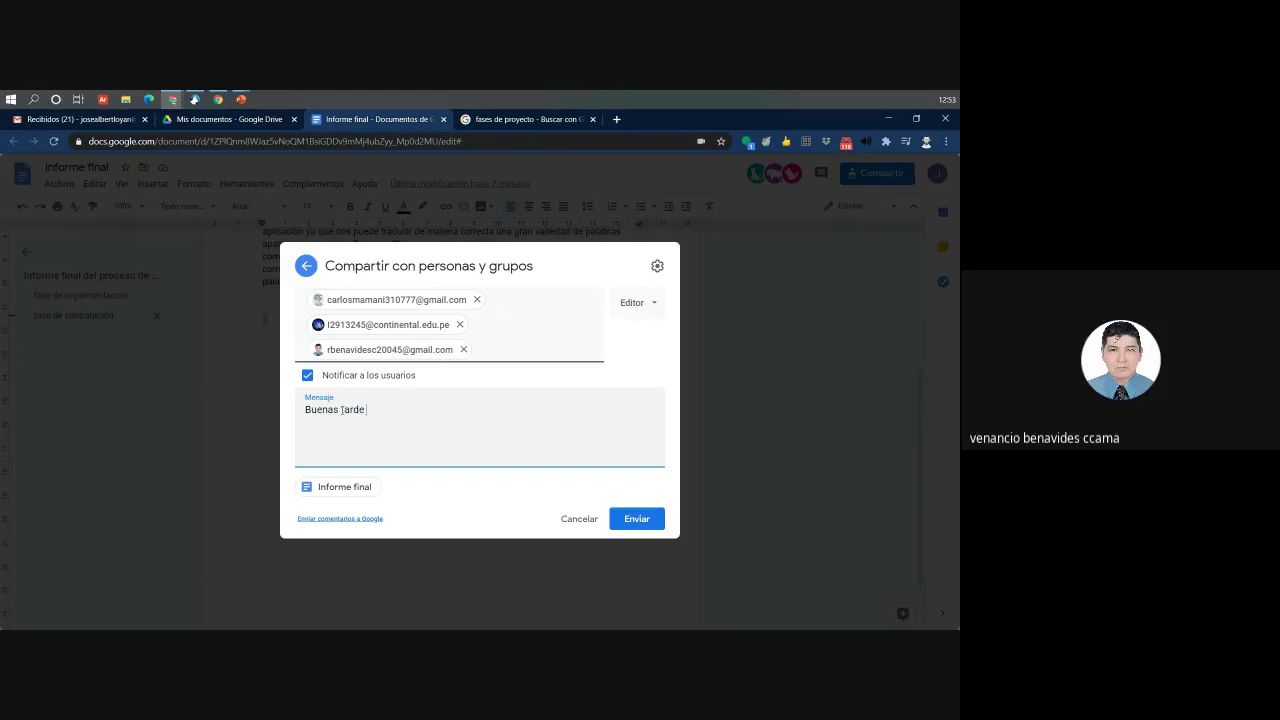
text( comparto el archivo a trabaj)
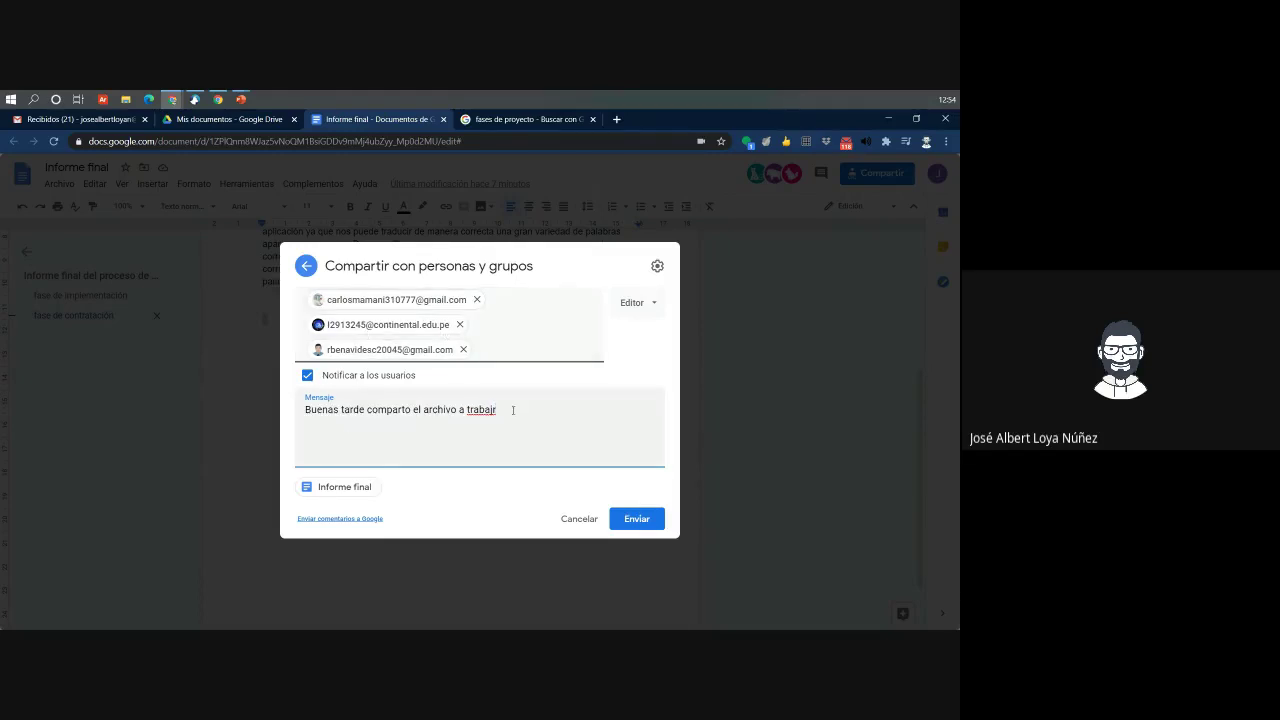
text(a)
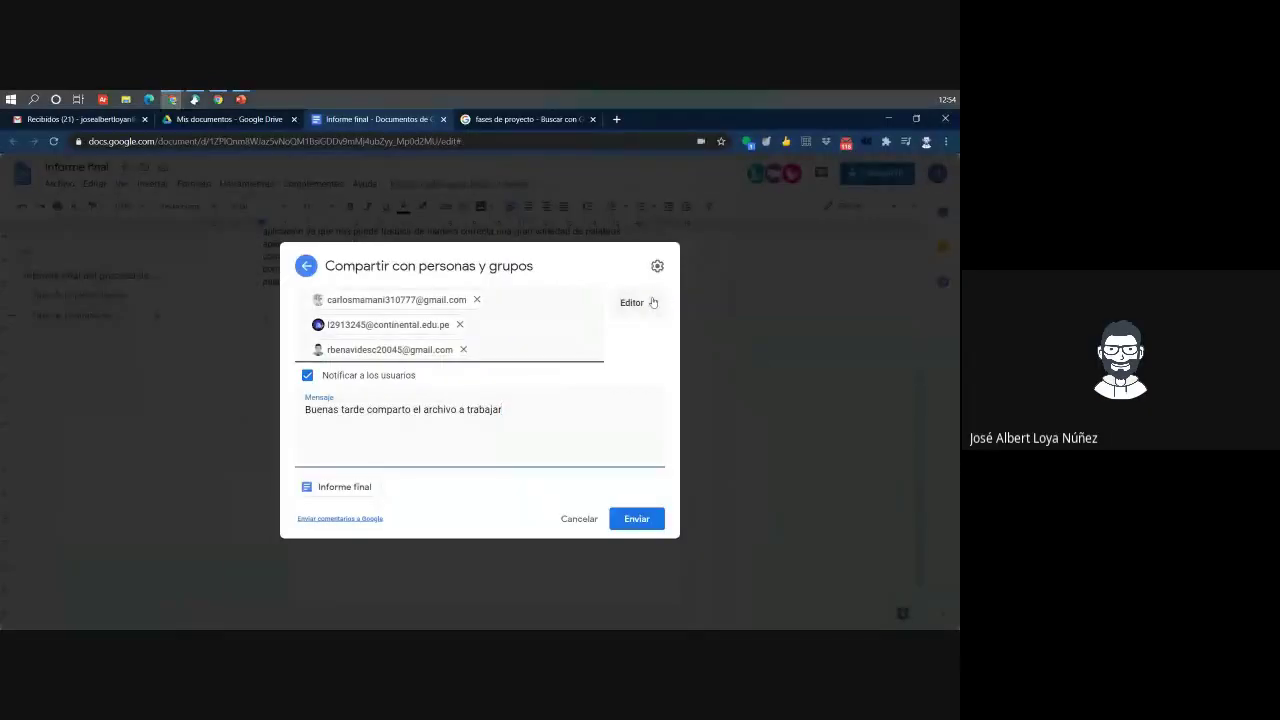
Keep the Editor role for the three recipients and send the invitation
click(613, 283)
click(655, 399)
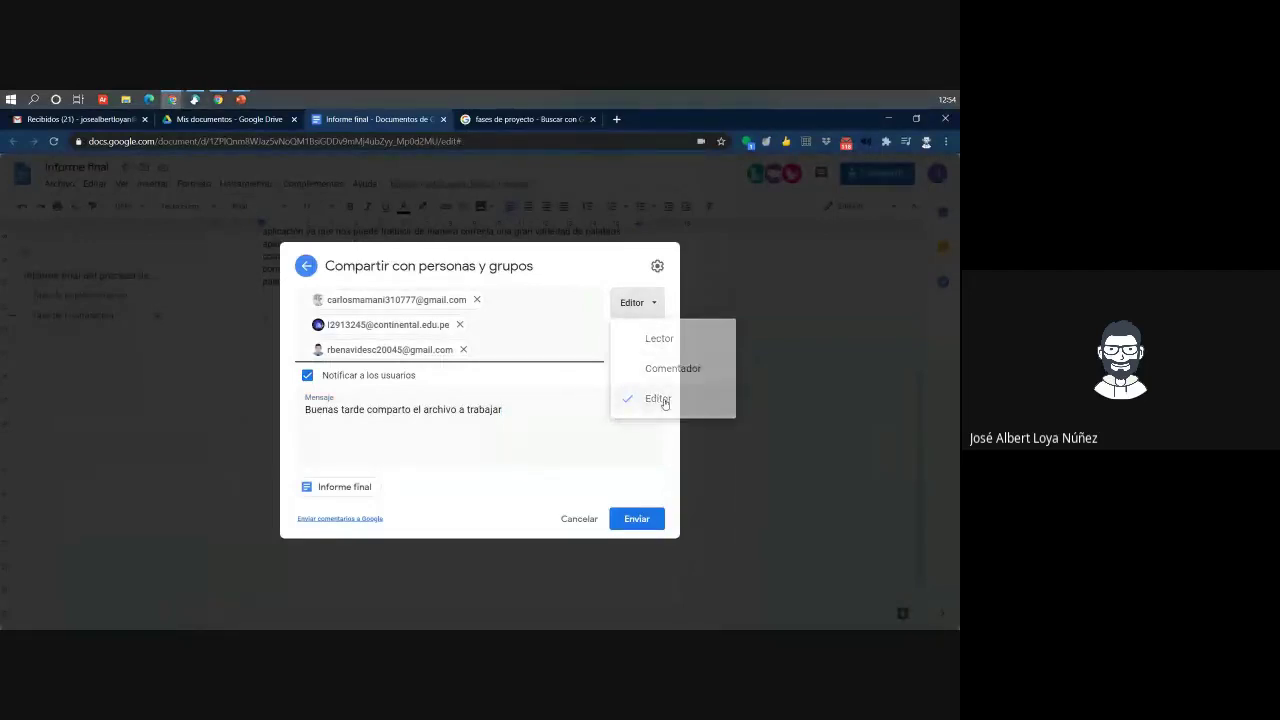
click(425, 433)
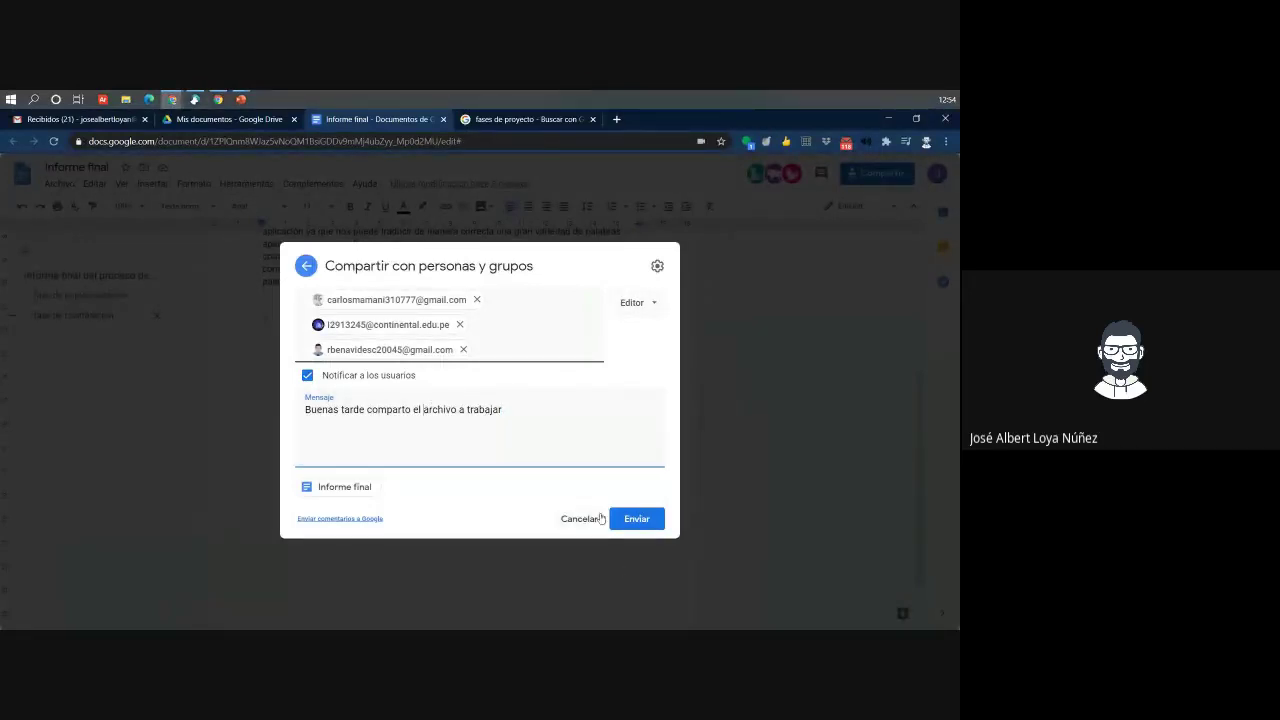
click(640, 521)
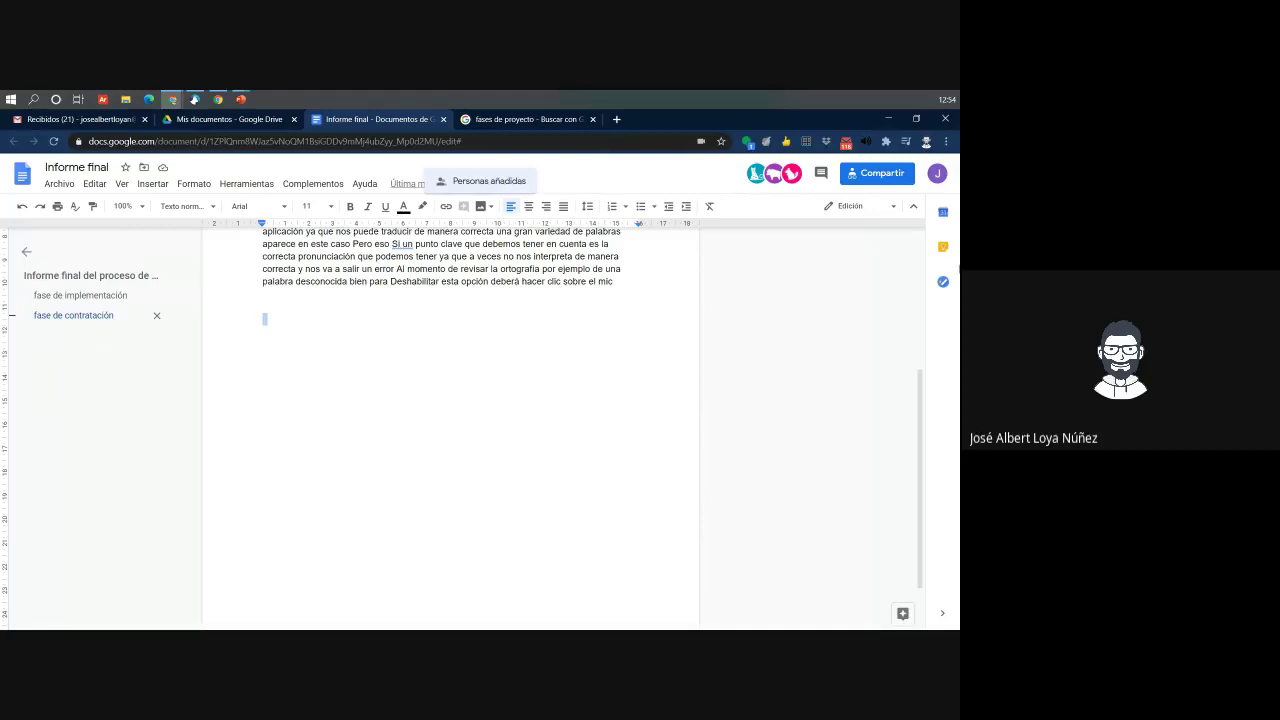
Share the document with one more person as Editor, using their e-mail address and the message "Mesaje ok", and send the invitation
click(862, 175)
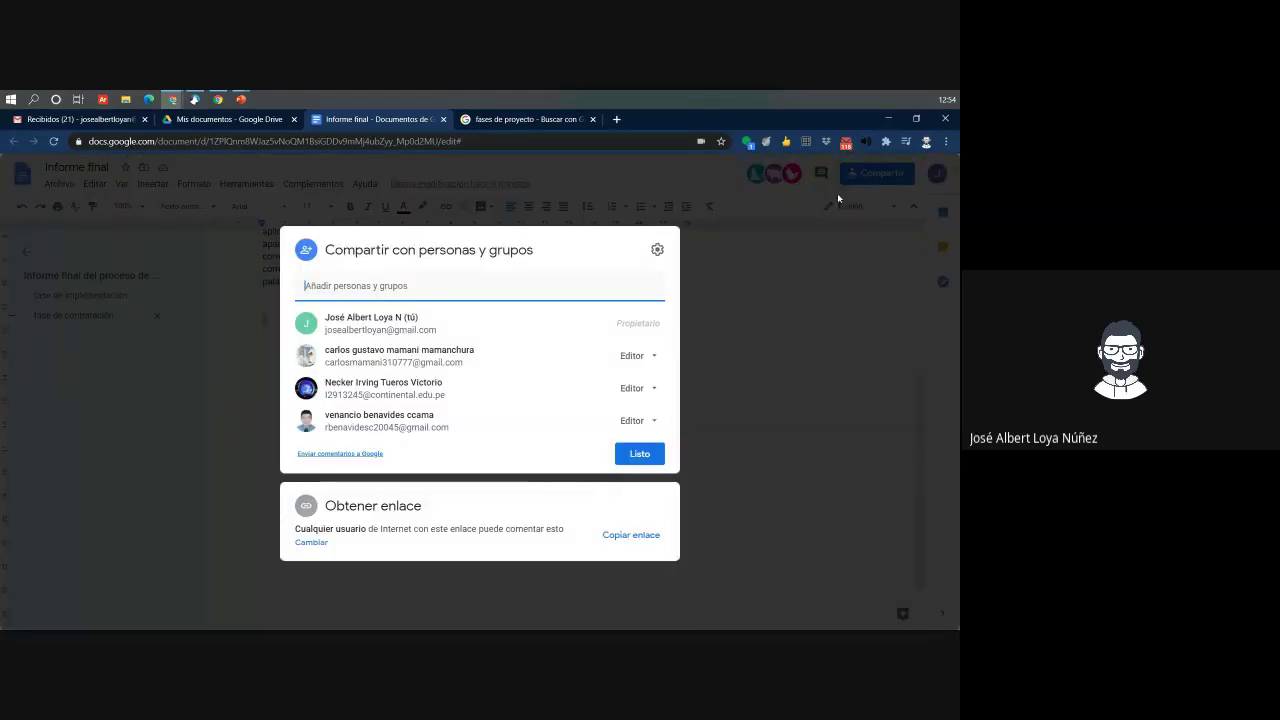
click(454, 285)
key(ctrl+v)
key(Right)
key(Right)
key(Right)
key(Right)
click(466, 321)
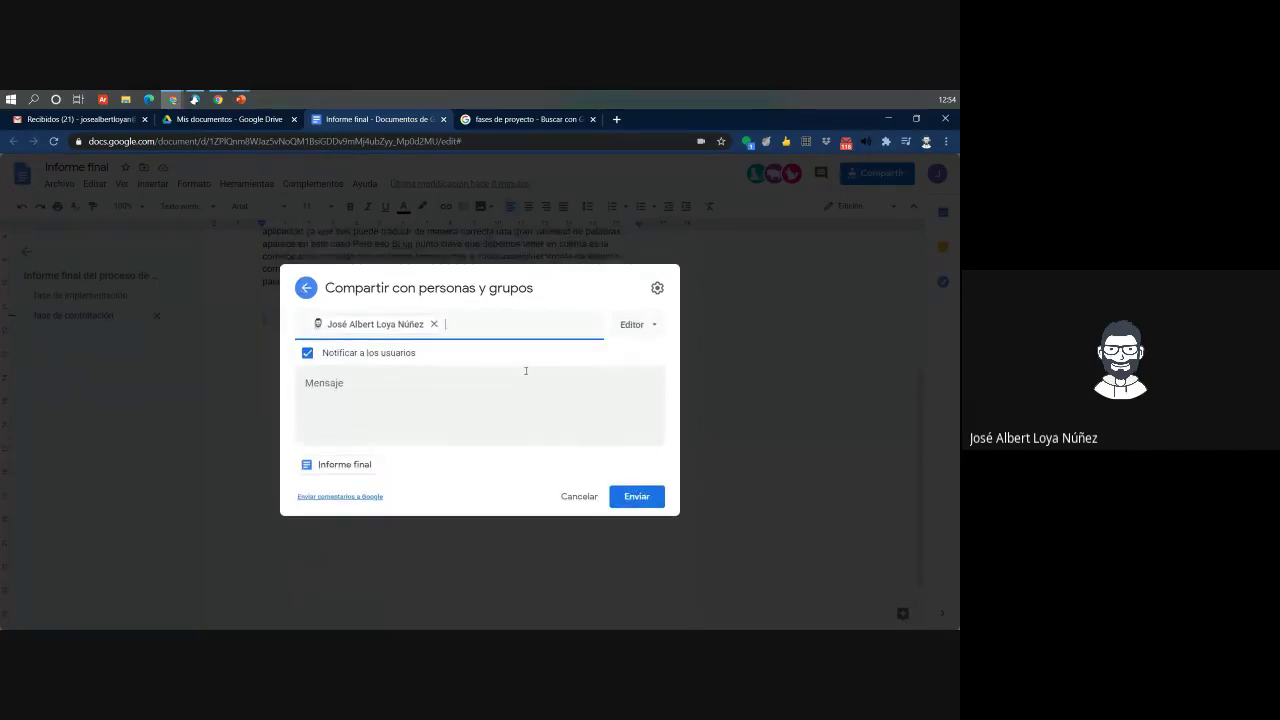
text(Mesa)
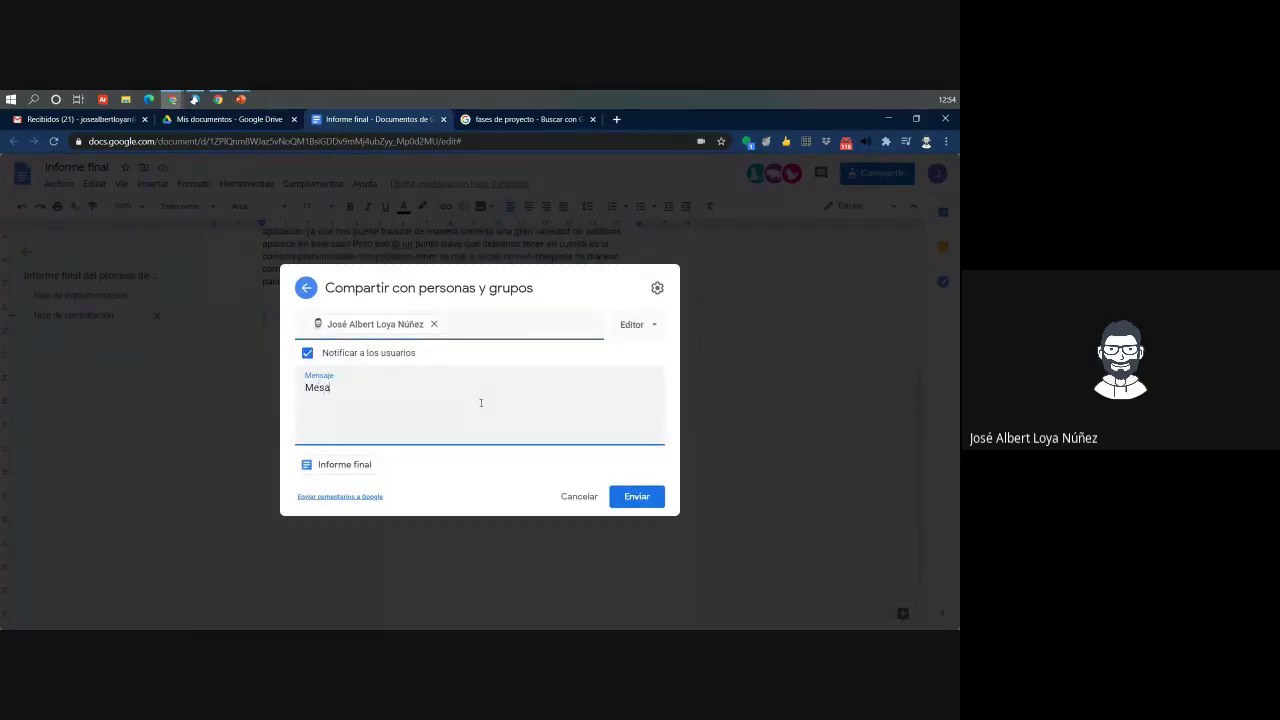
text(je ok)
click(655, 494)
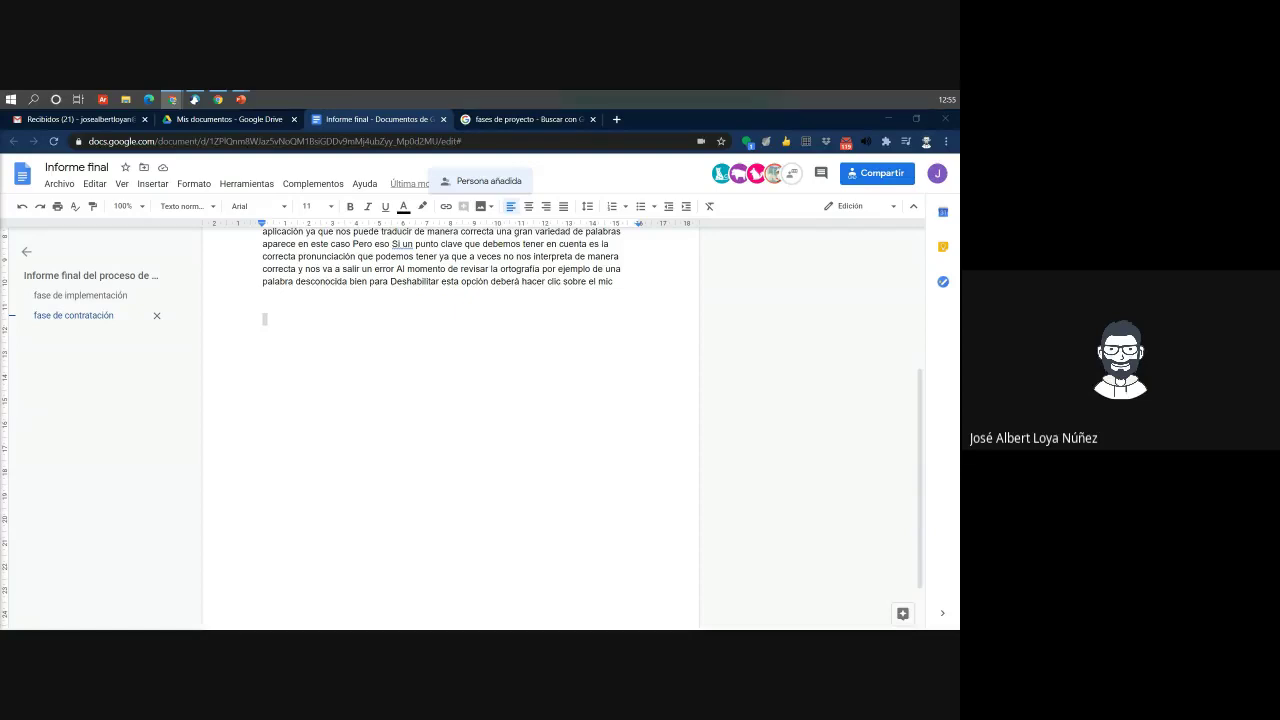
Switch to the recipient's Gmail, examine the subject and text of the "Informe final - Invitación para editar" e-mail, and open the shared document from it
drag(322, 350, 322, 95)
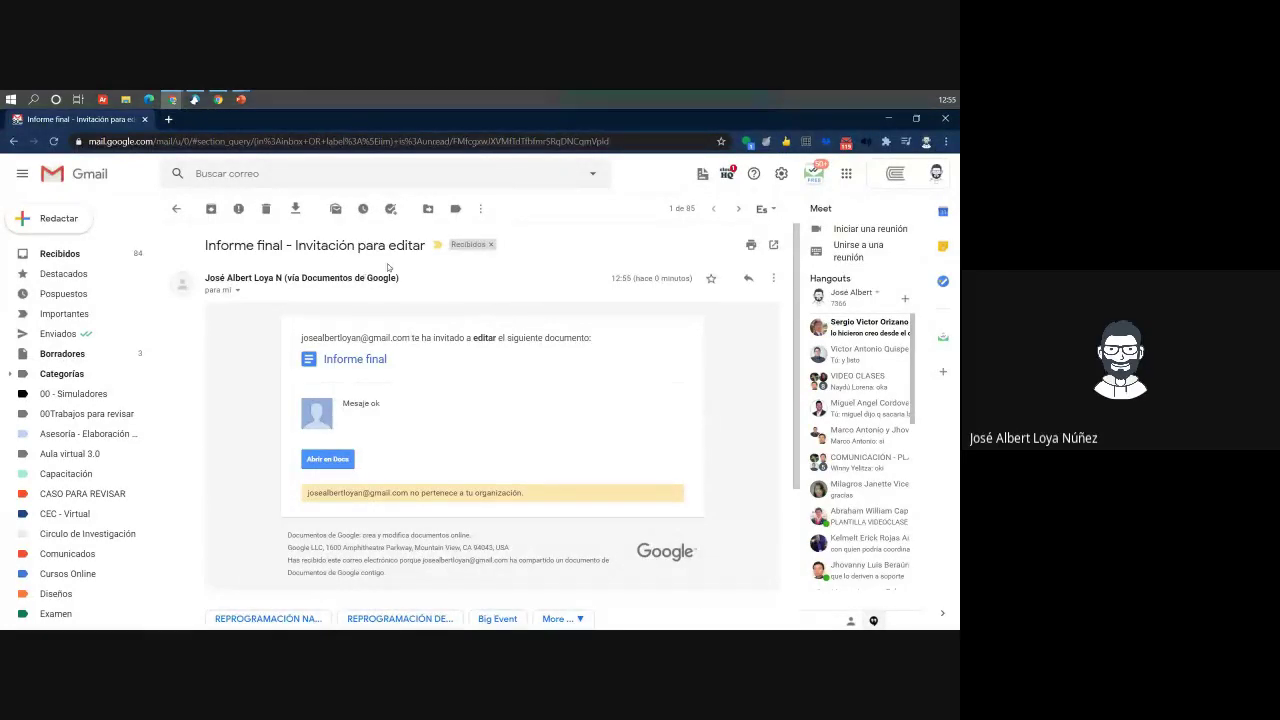
drag(207, 245, 428, 250)
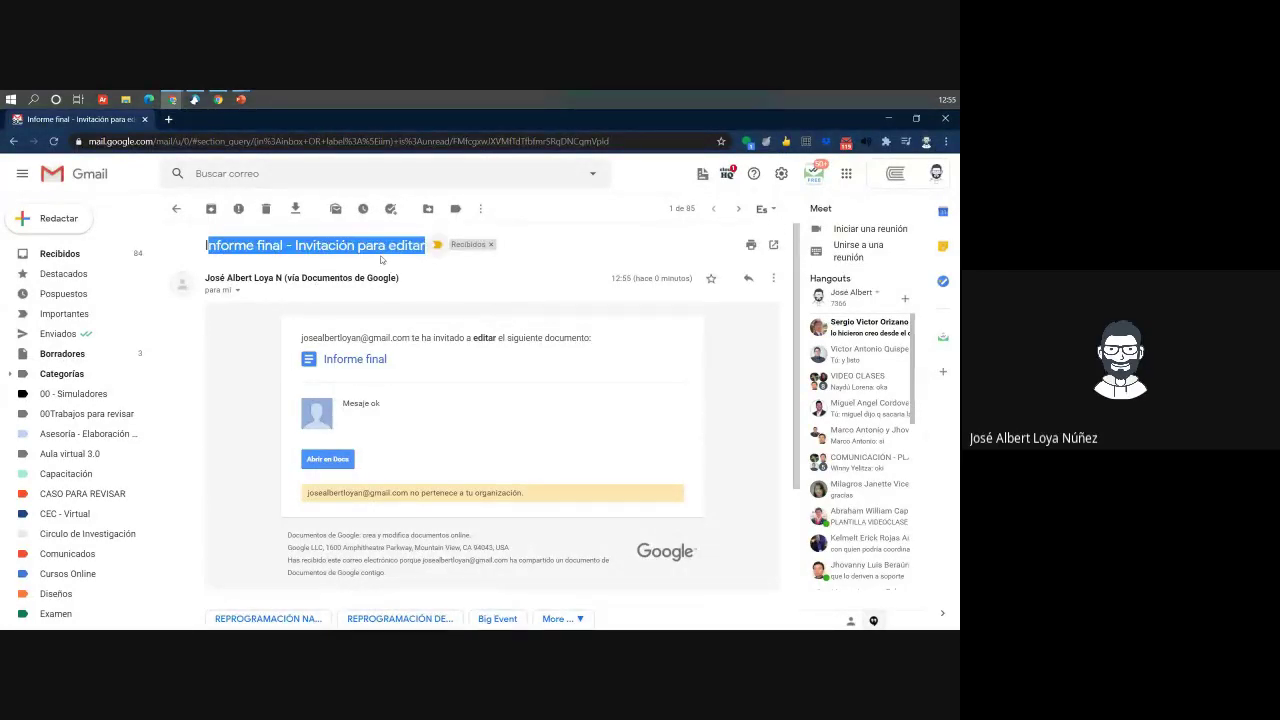
drag(299, 338, 629, 349)
click(629, 349)
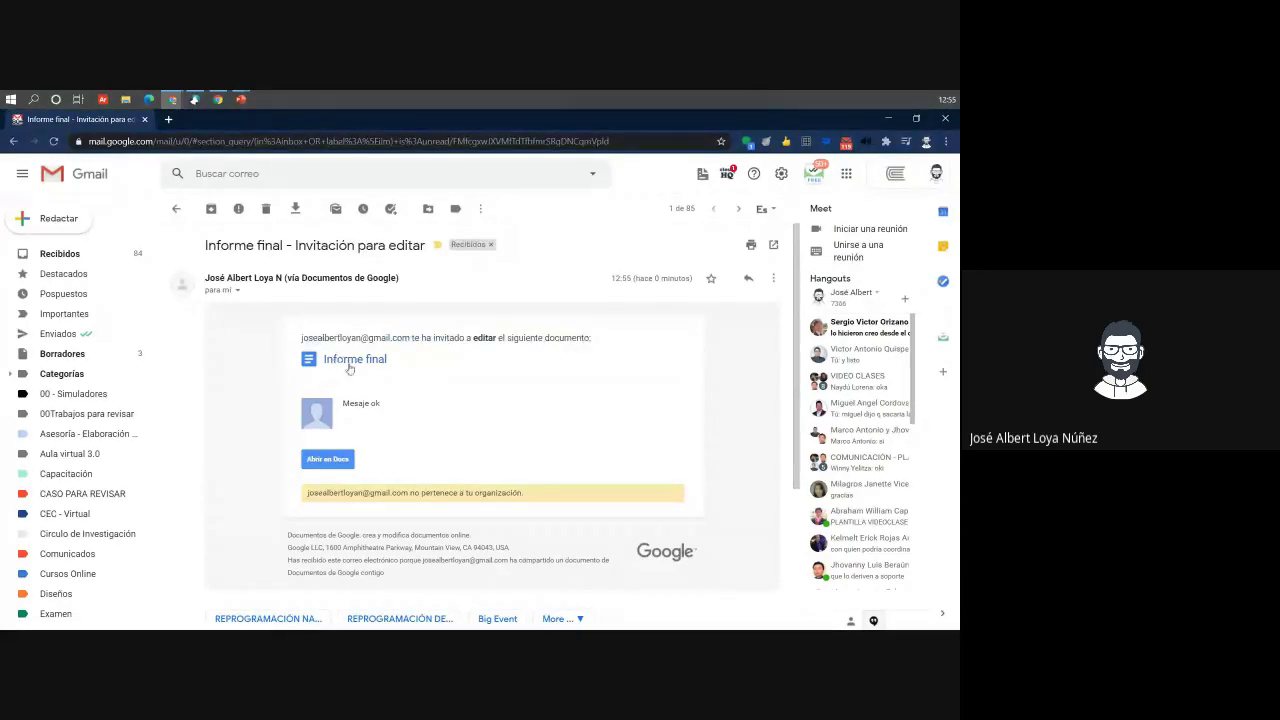
click(330, 460)
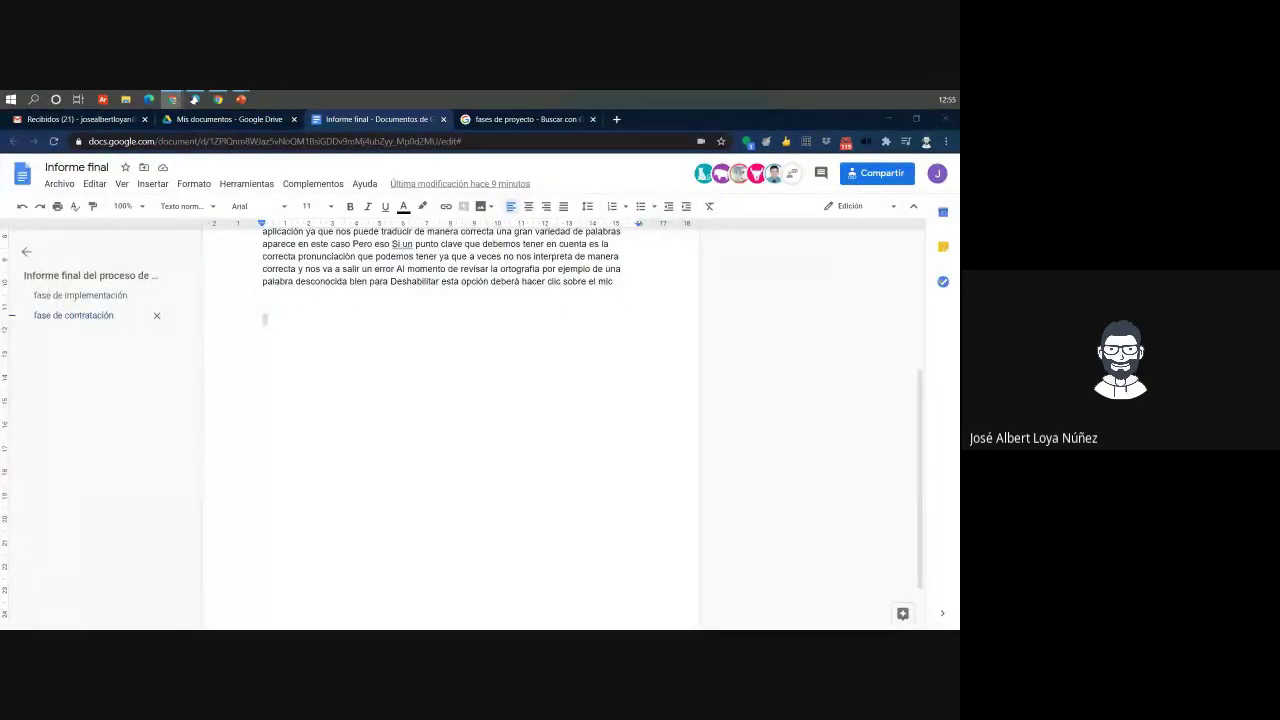
Go to the beginning of the Informe final document and identify the collaborator whose cursor is below the title
scroll(498, 352, up, 3)
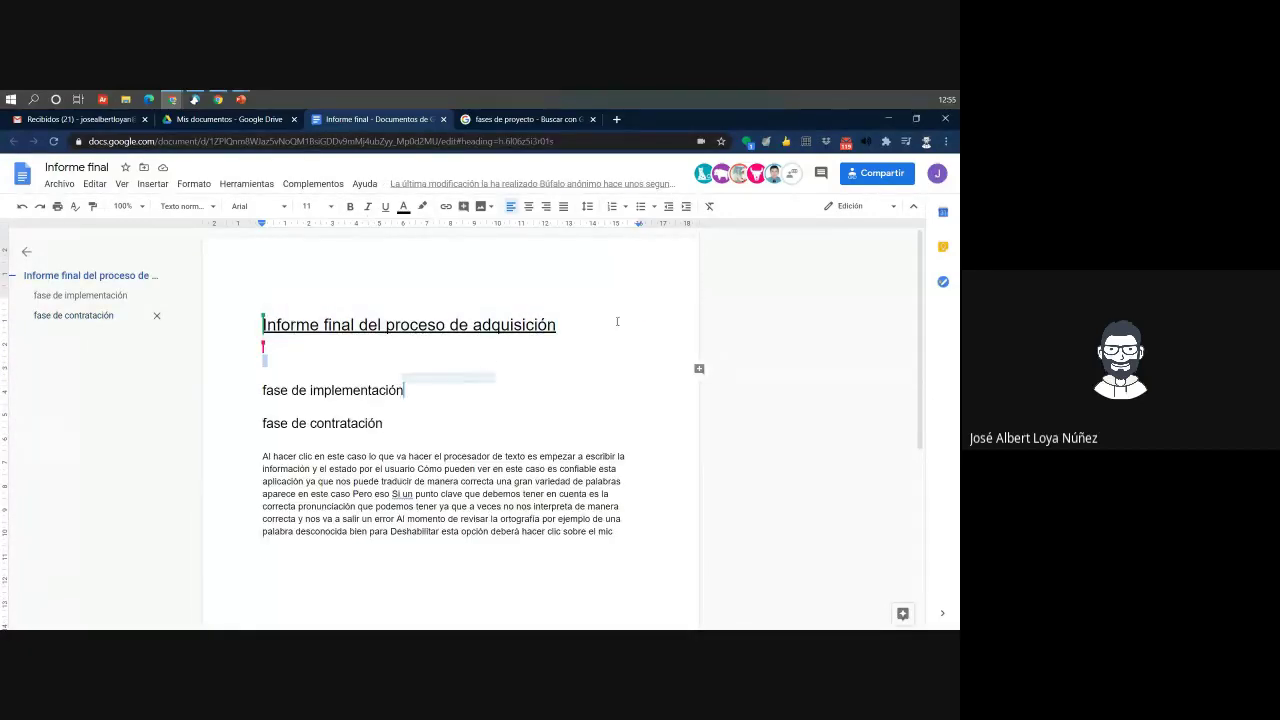
click(258, 344)
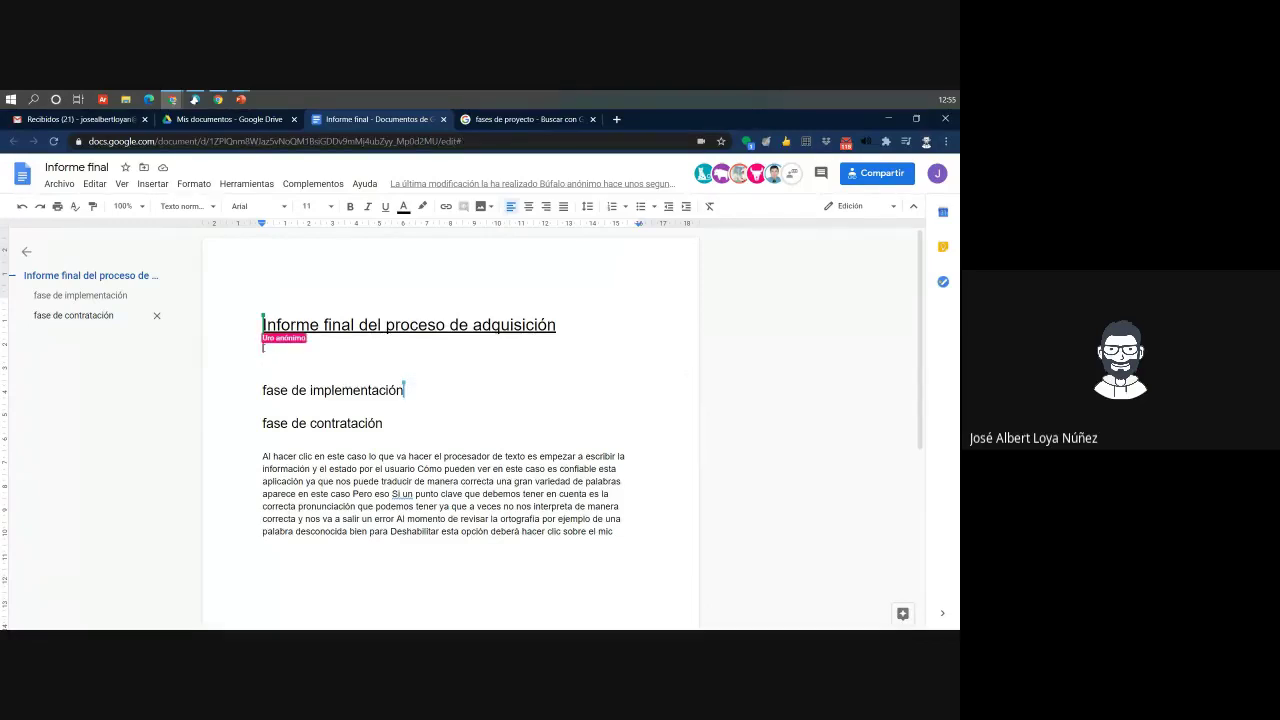